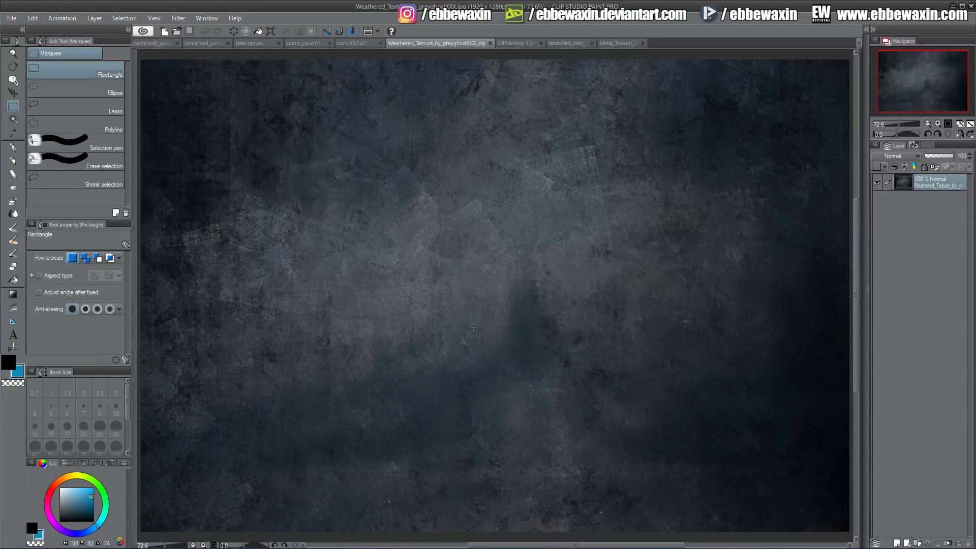
# - Look through the comic cover, the comic panel and the weathered, oil painting, scratched and metal texture images
pyautogui.click(320, 44)
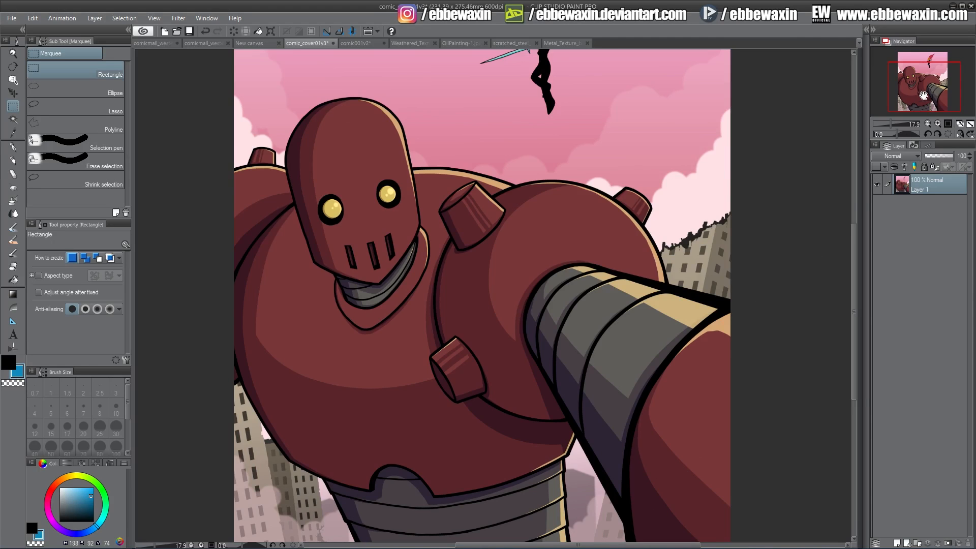
pyautogui.moveTo(922, 94)
pyautogui.mouseDown()
pyautogui.moveTo(922, 82)
pyautogui.moveTo(923, 99)
pyautogui.moveTo(917, 92)
pyautogui.mouseUp()
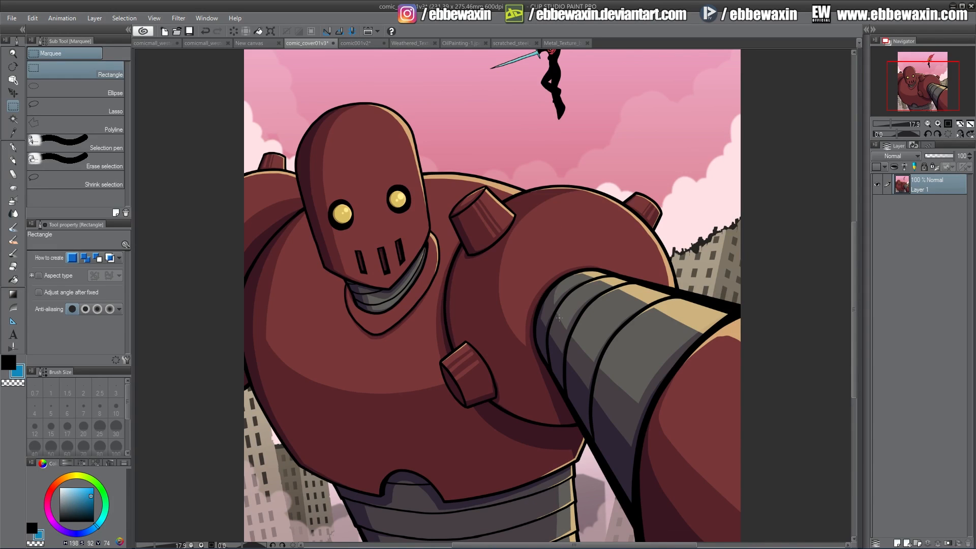
pyautogui.click(353, 44)
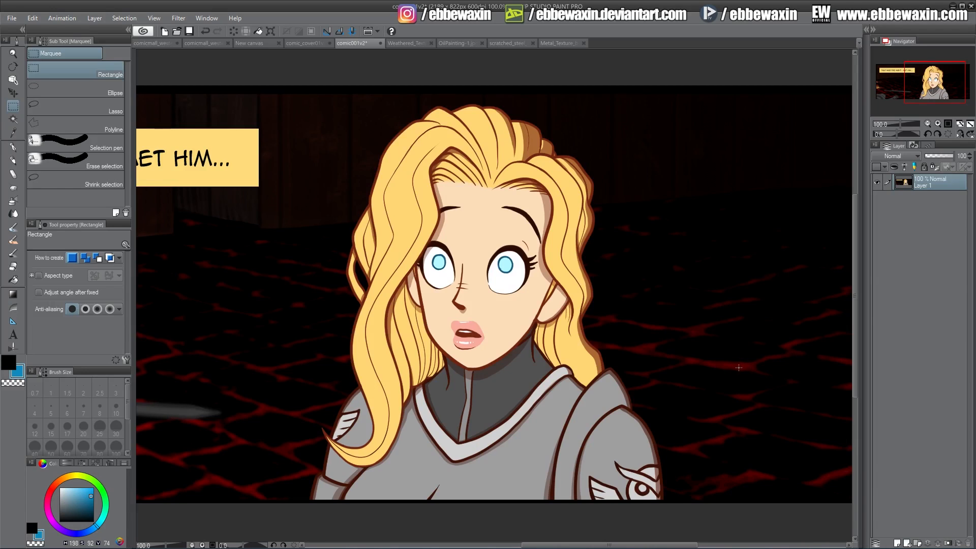
pyautogui.click(309, 45)
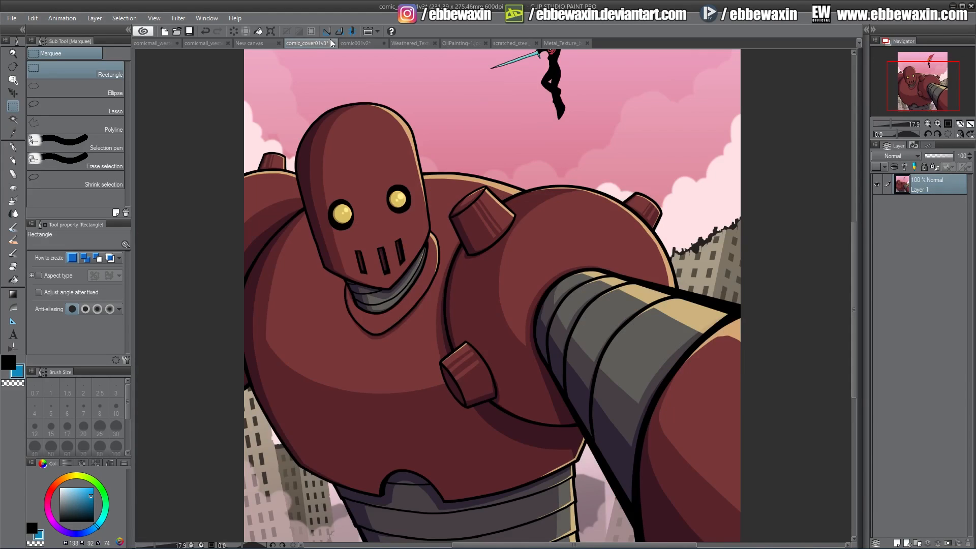
pyautogui.click(414, 41)
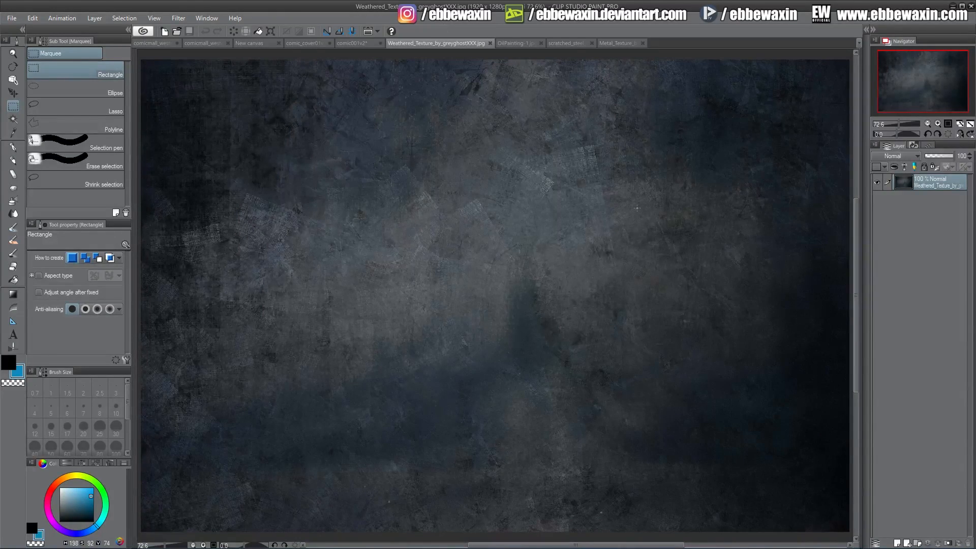
pyautogui.click(519, 44)
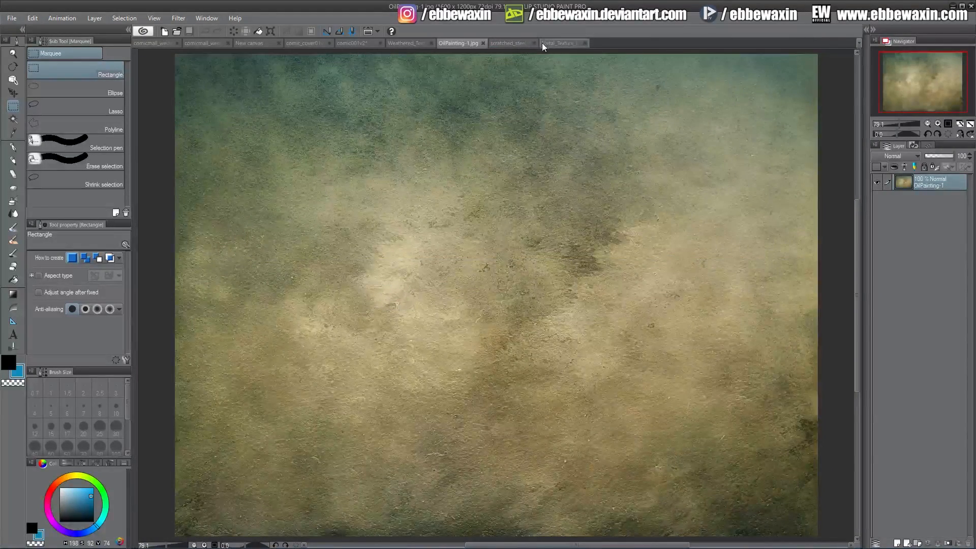
pyautogui.click(511, 44)
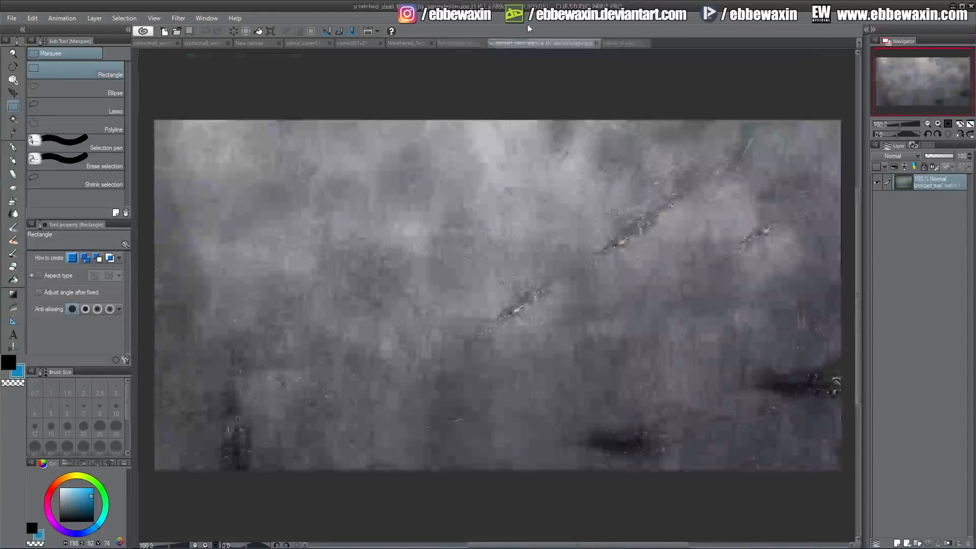
pyautogui.click(617, 44)
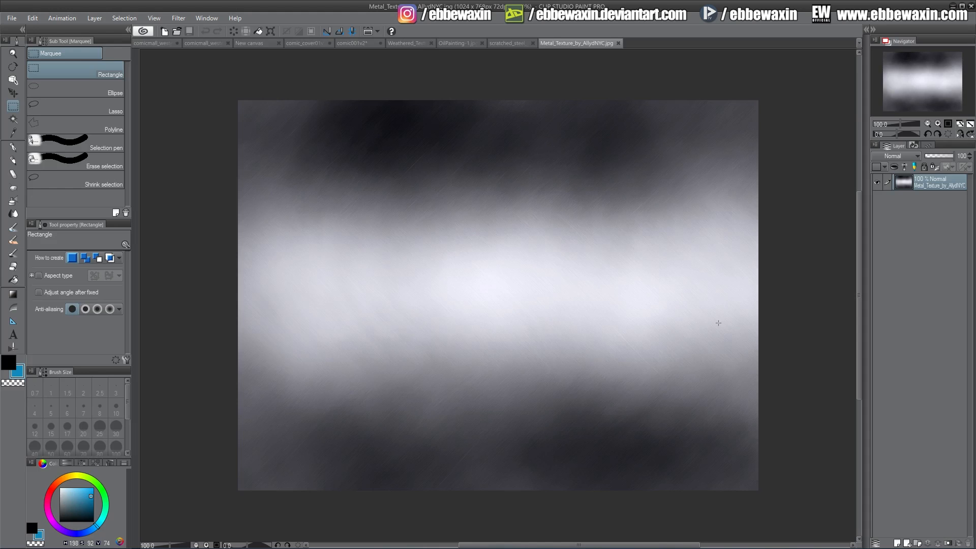
pyautogui.click(355, 44)
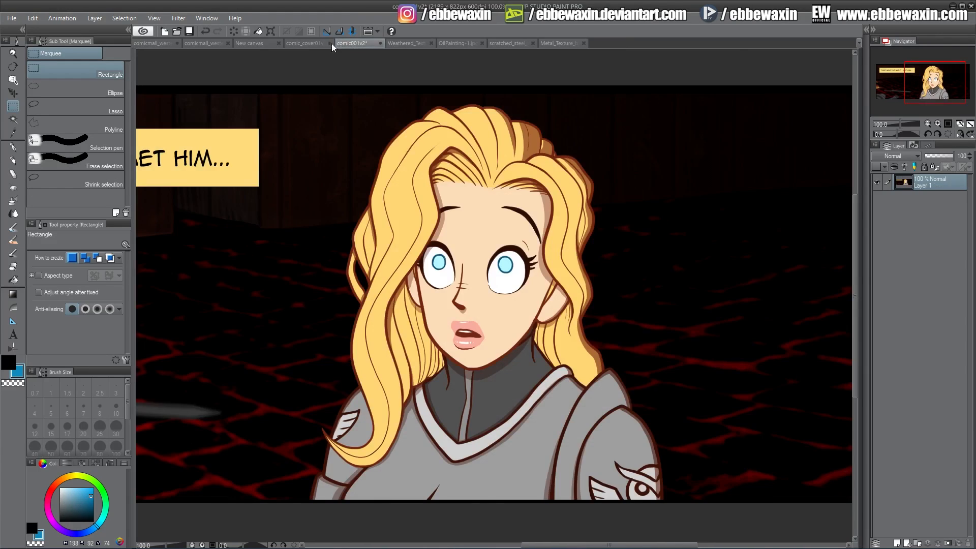
pyautogui.click(311, 43)
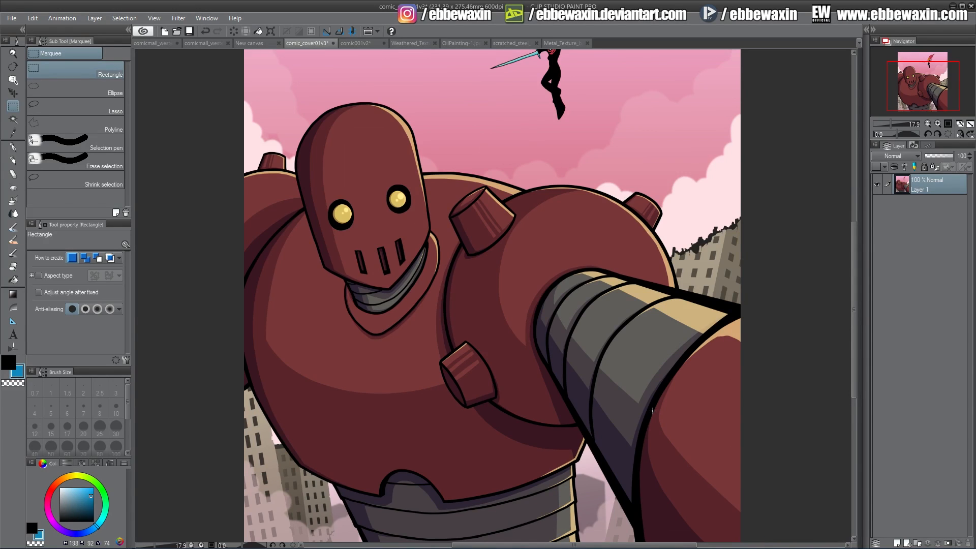
pyautogui.click(422, 43)
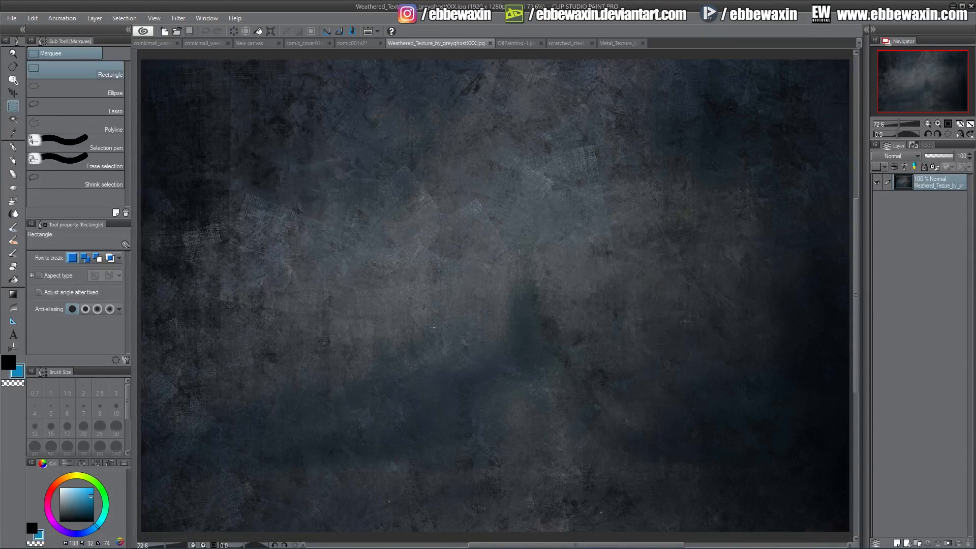
pyautogui.click(323, 43)
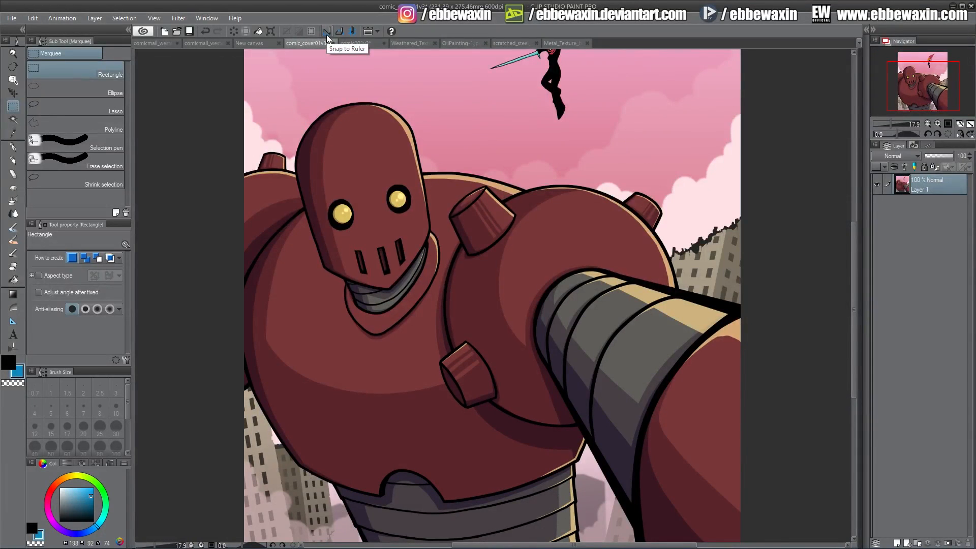
pyautogui.click(407, 43)
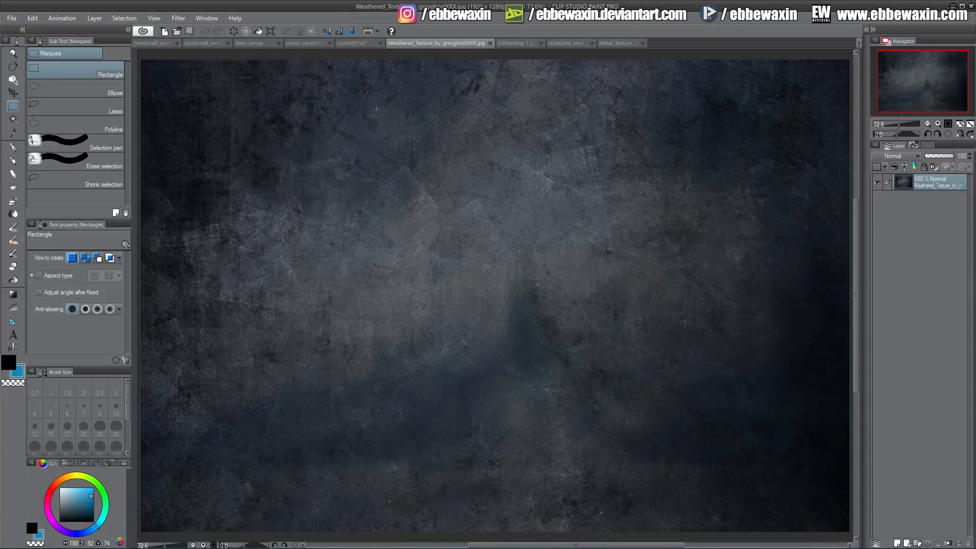
pyautogui.click(303, 44)
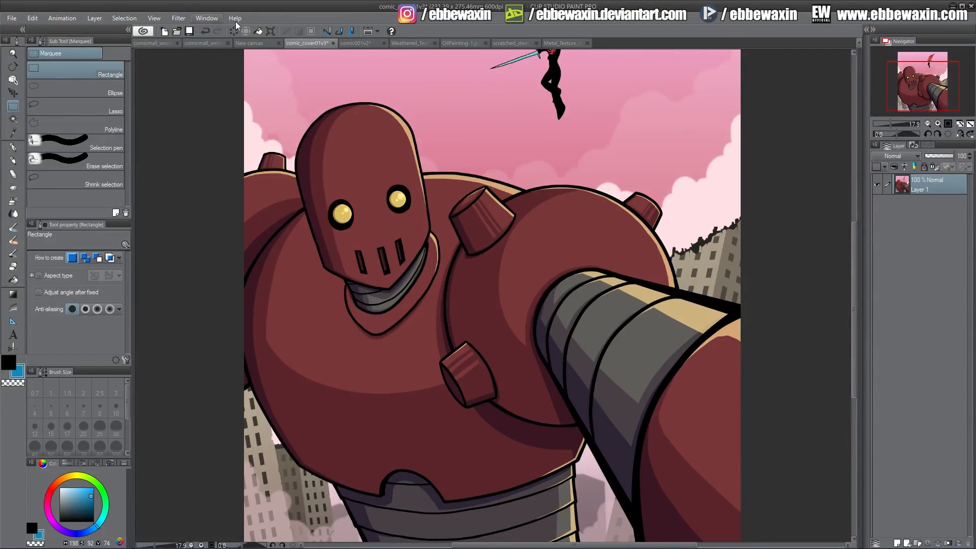
# - Remove the colour from the weathered texture image with Hue/Saturation/Luminosity, setting the saturation to -100
pyautogui.click(415, 42)
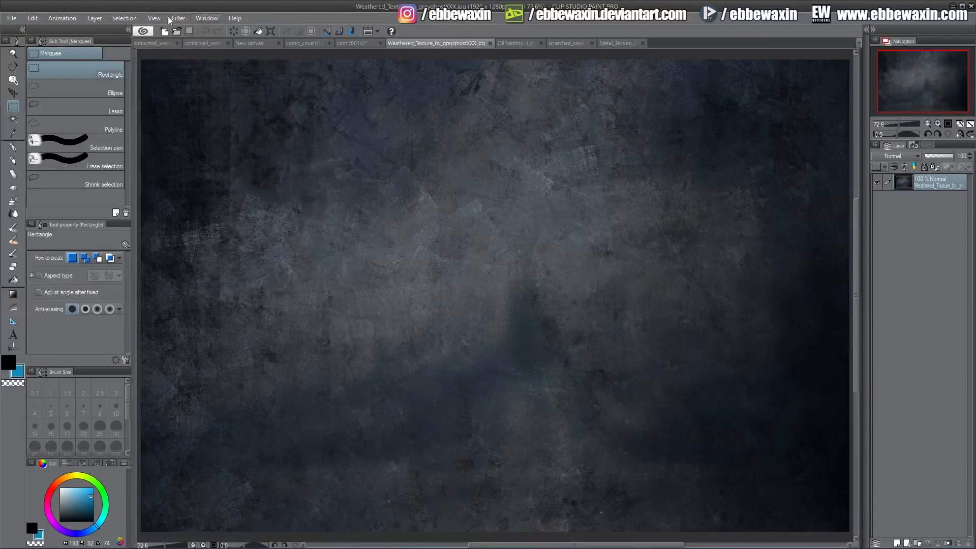
pyautogui.click(32, 19)
pyautogui.moveTo(114, 202)
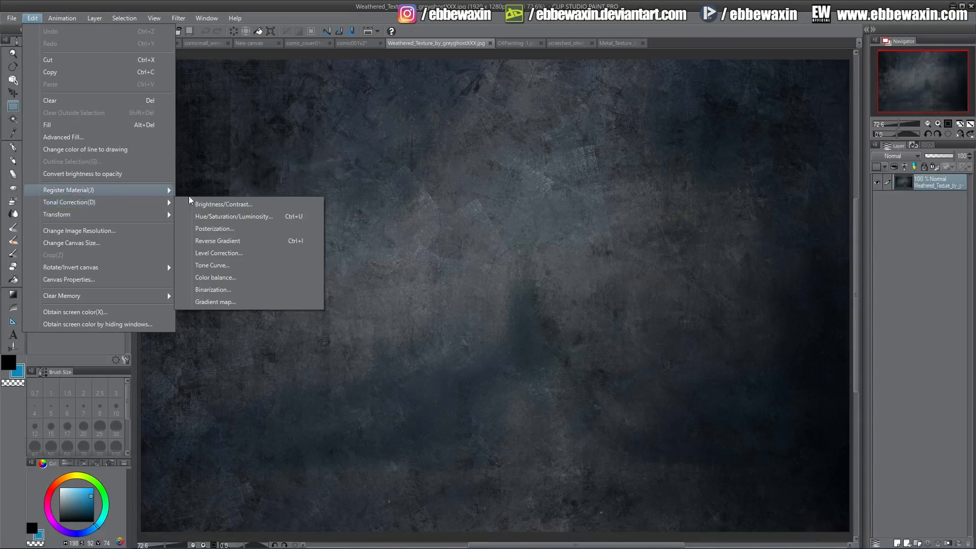
pyautogui.click(245, 213)
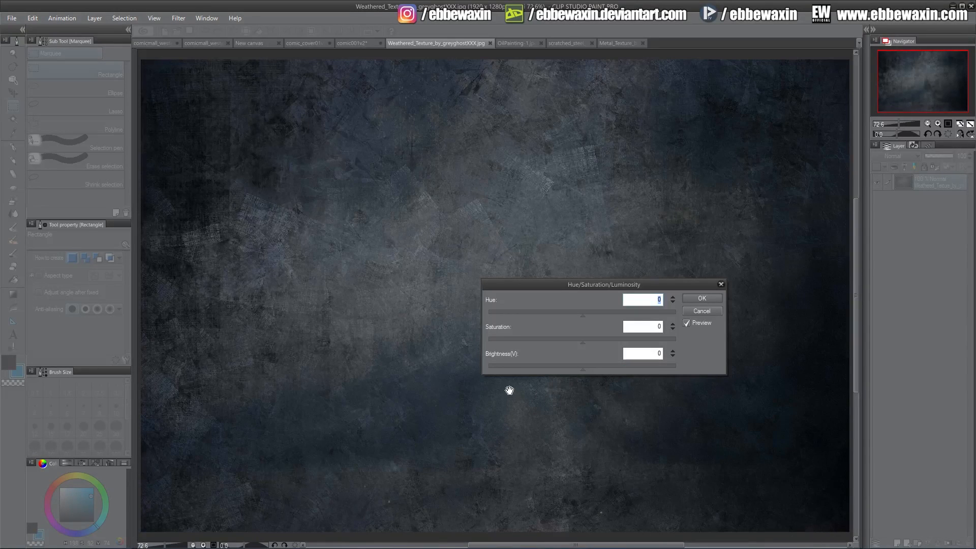
pyautogui.moveTo(506, 344); pyautogui.dragTo(463, 354)
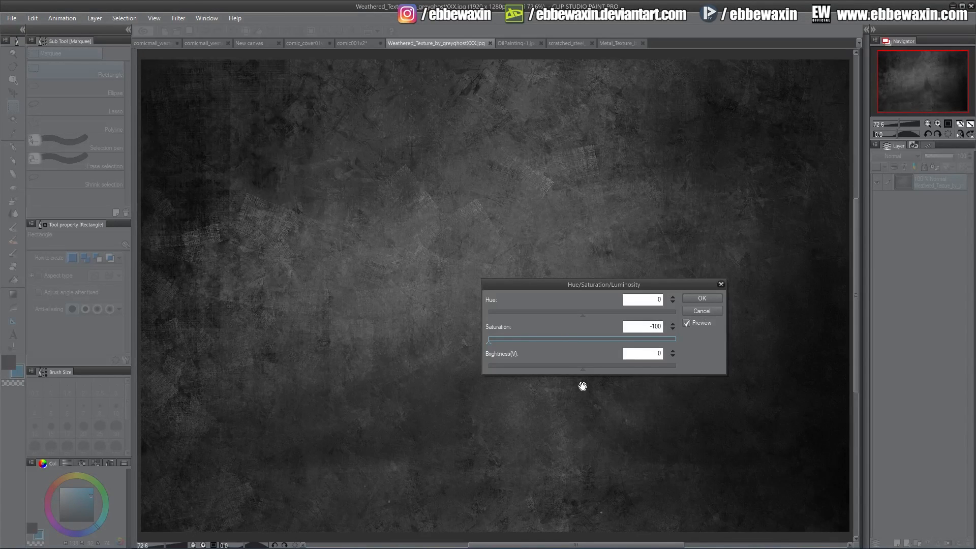
# - Brighten the desaturated texture slightly, to a brightness value just above 10, and apply the correction
pyautogui.click(583, 368)
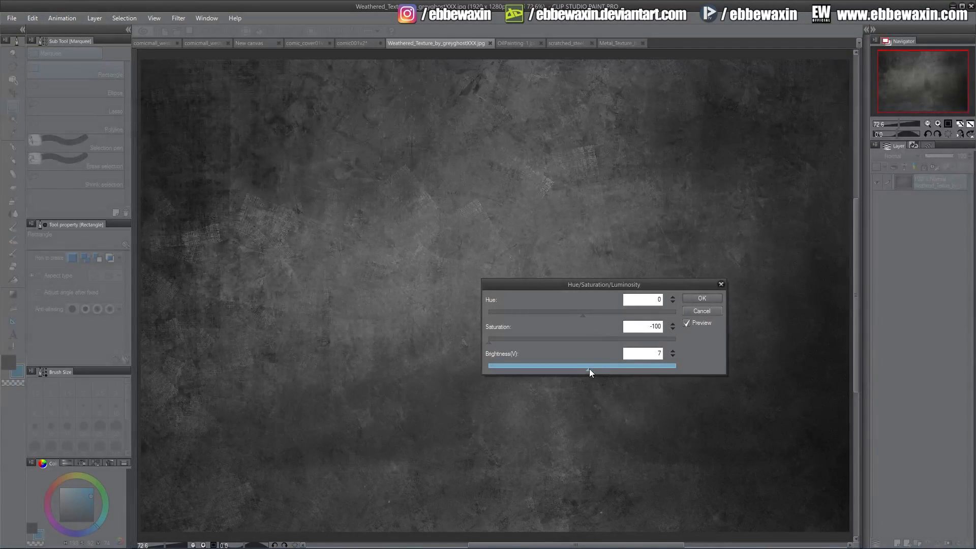
pyautogui.moveTo(592, 368); pyautogui.dragTo(593, 368)
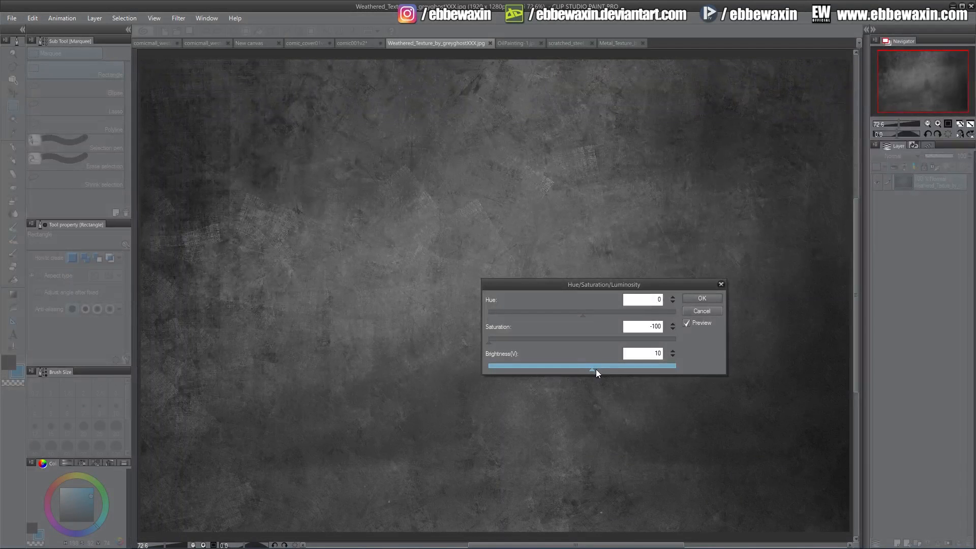
pyautogui.click(673, 349)
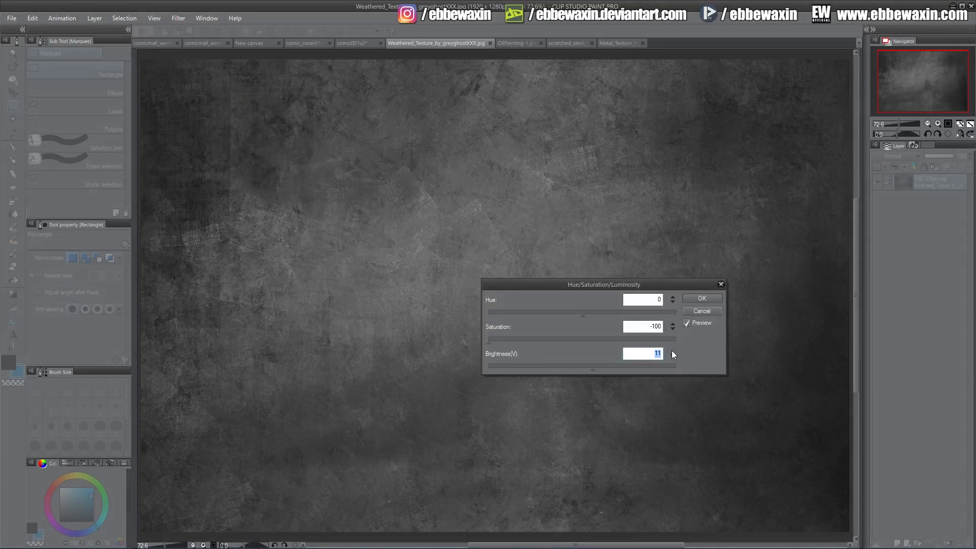
pyautogui.click(673, 351)
pyautogui.click(697, 299)
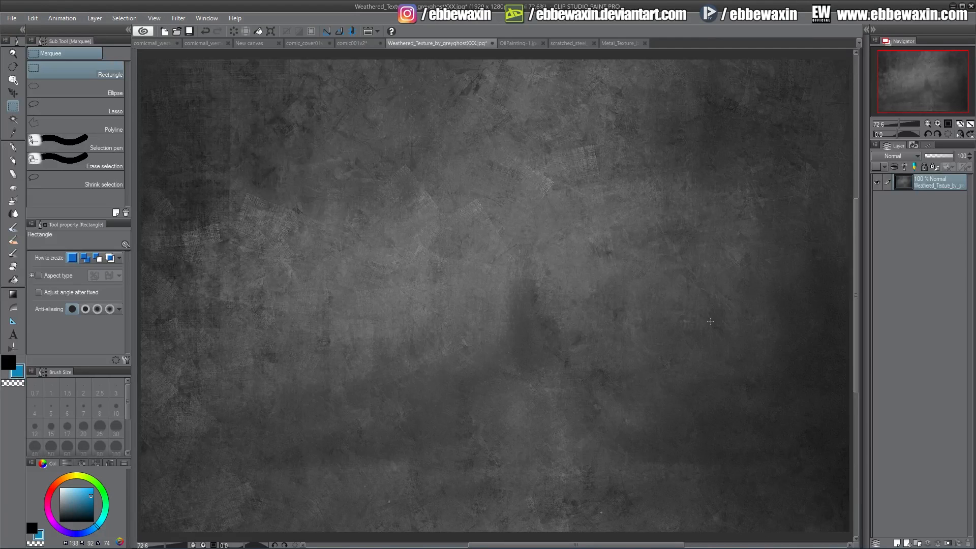
# - Copy the whole weathered texture into the comic cover as a new layer and move it over the robot's face and shoulder
pyautogui.hotkey('ctrl', 'a')
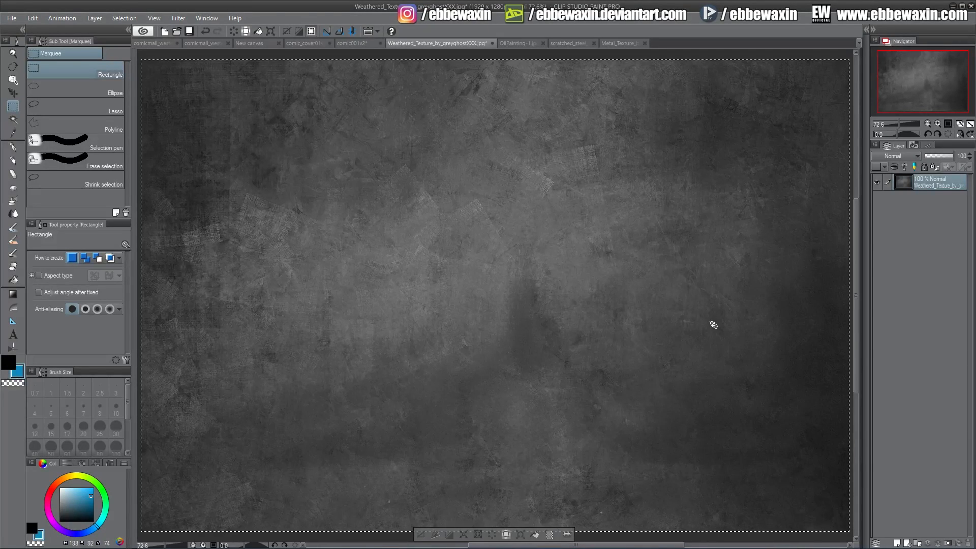
pyautogui.click(310, 42)
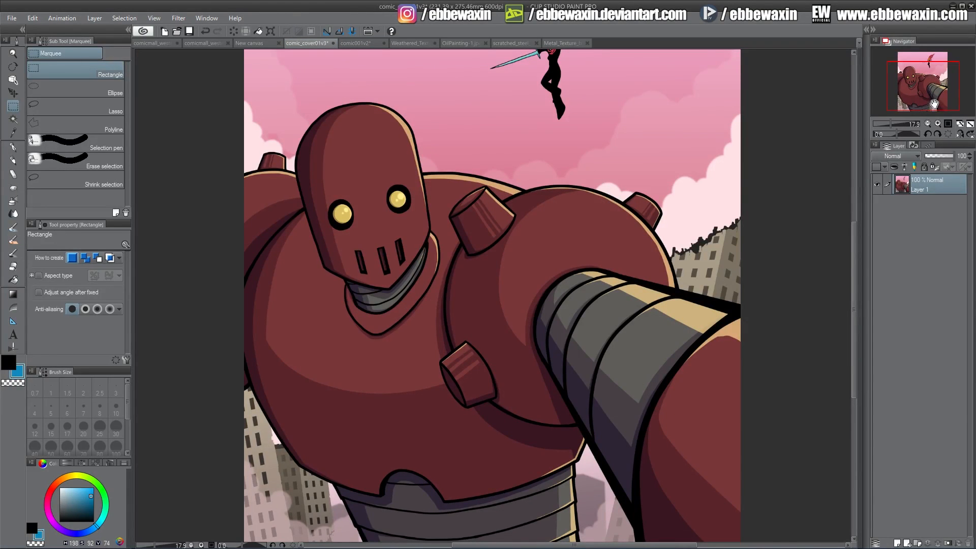
pyautogui.hotkey('ctrl', 'v')
pyautogui.click(13, 93)
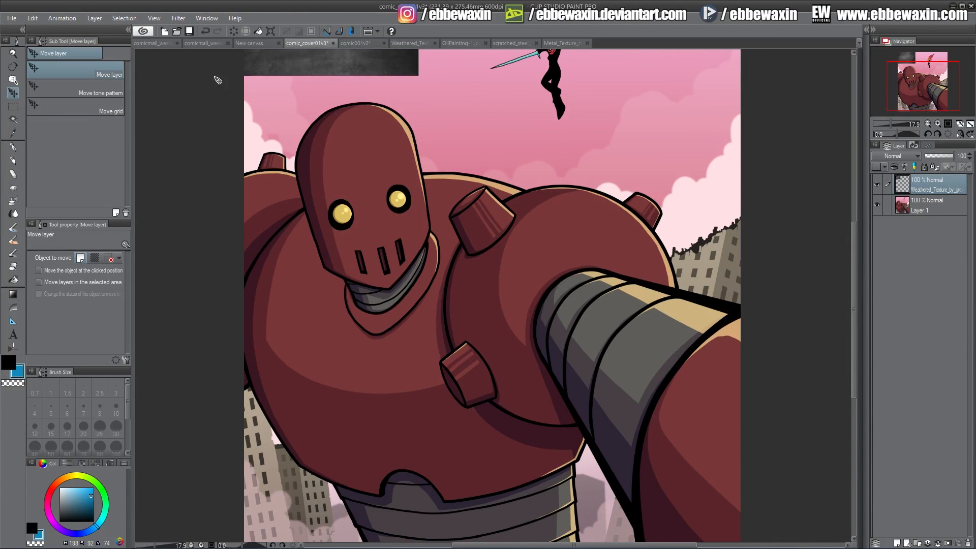
pyautogui.moveTo(343, 76); pyautogui.dragTo(428, 255)
pyautogui.moveTo(482, 237); pyautogui.dragTo(532, 273)
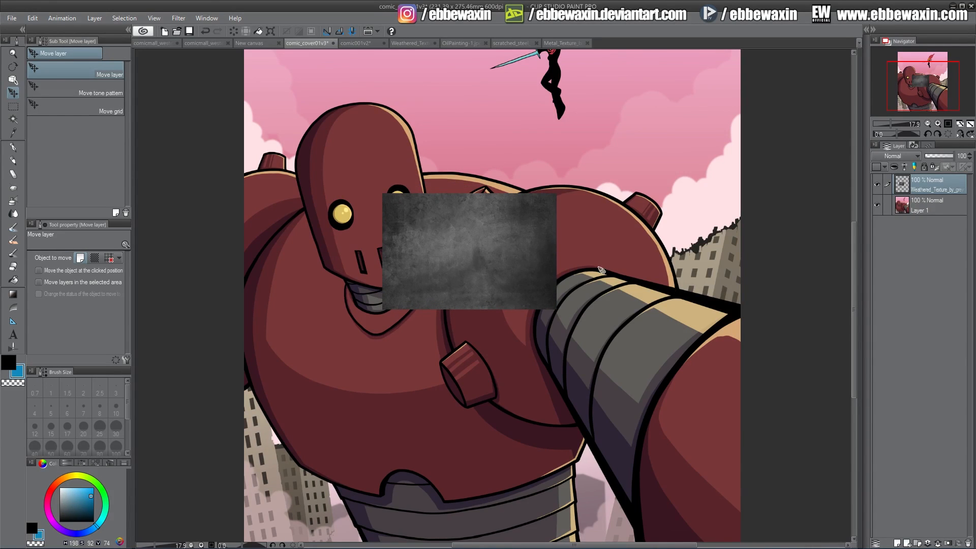
# - Scale up the texture layer proportionally to about 351% so it spans beyond both sides of the cover
pyautogui.click(32, 18)
pyautogui.moveTo(108, 215)
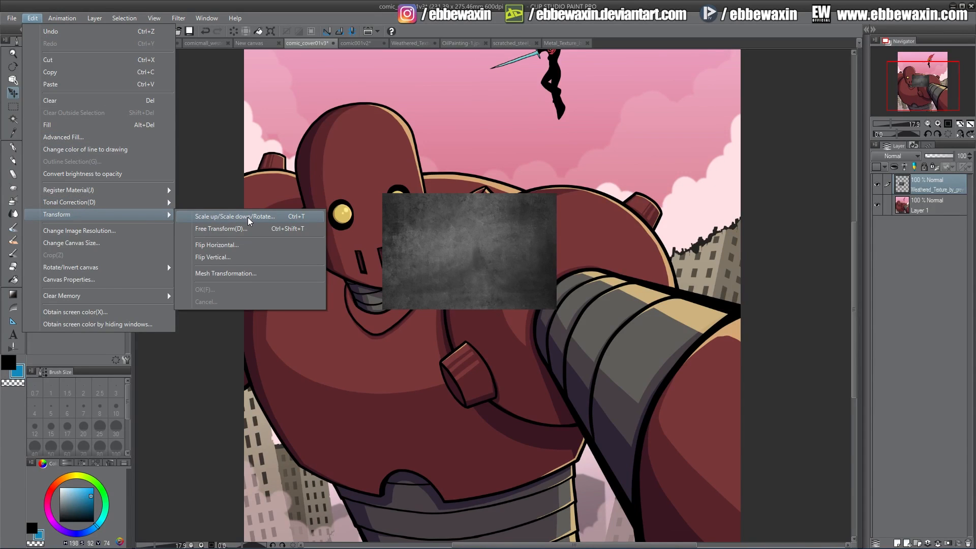
pyautogui.click(248, 218)
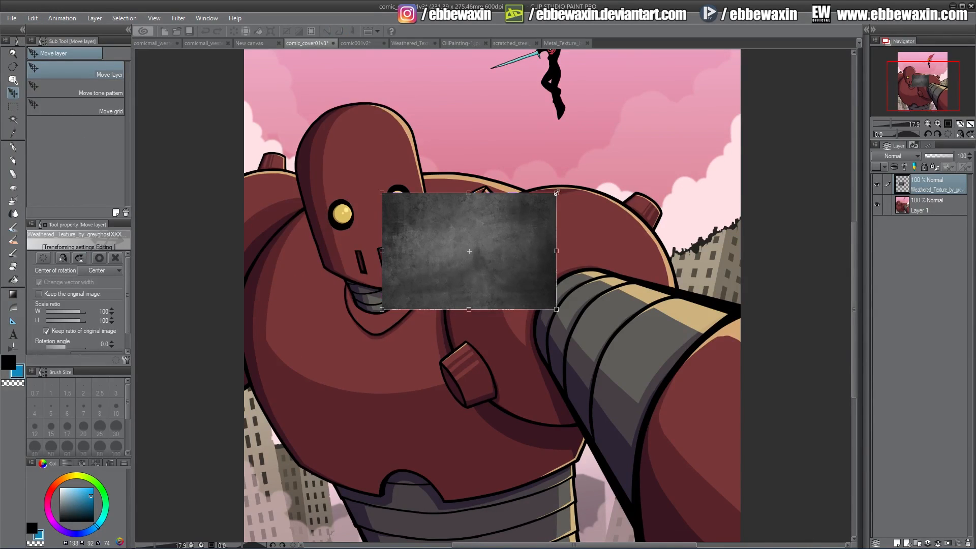
pyautogui.moveTo(557, 192); pyautogui.dragTo(737, 73)
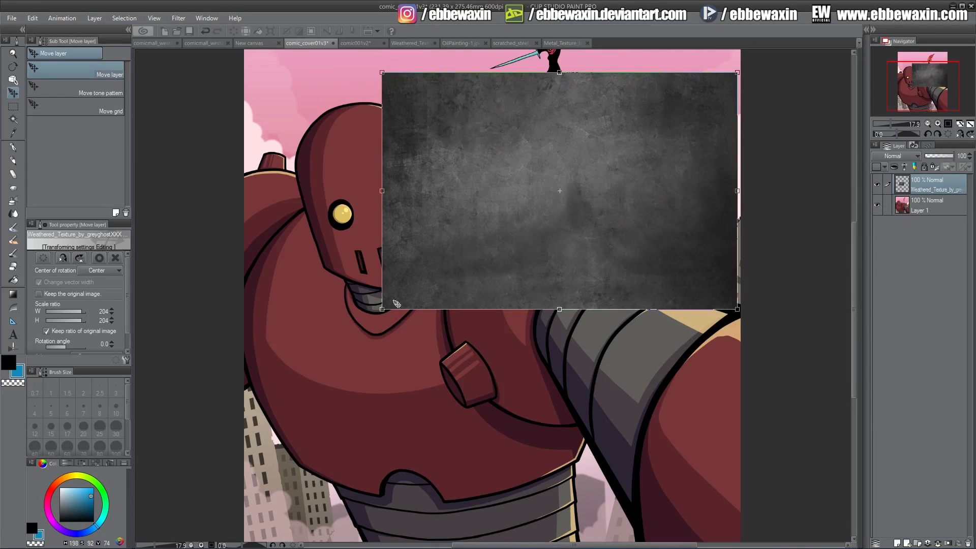
pyautogui.moveTo(397, 303); pyautogui.dragTo(284, 453)
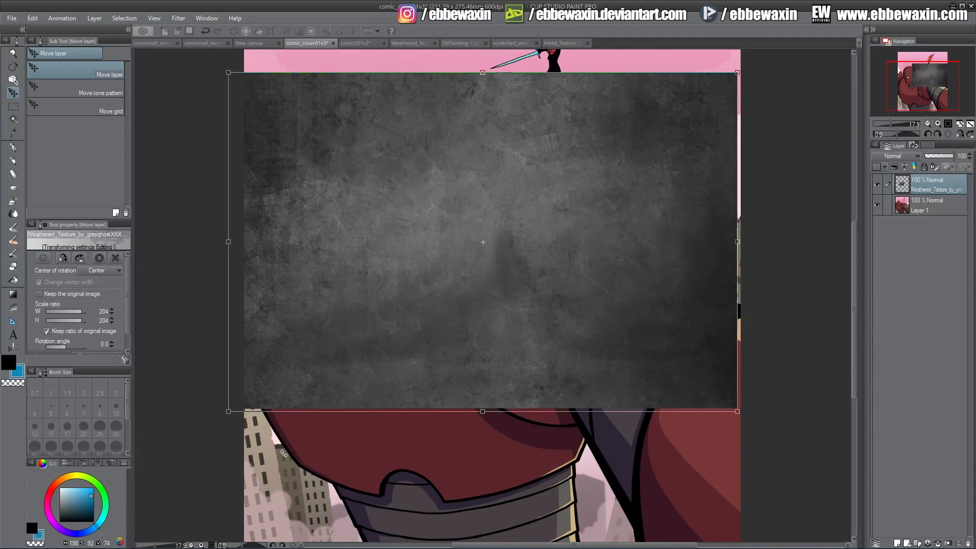
pyautogui.moveTo(737, 411); pyautogui.dragTo(841, 481)
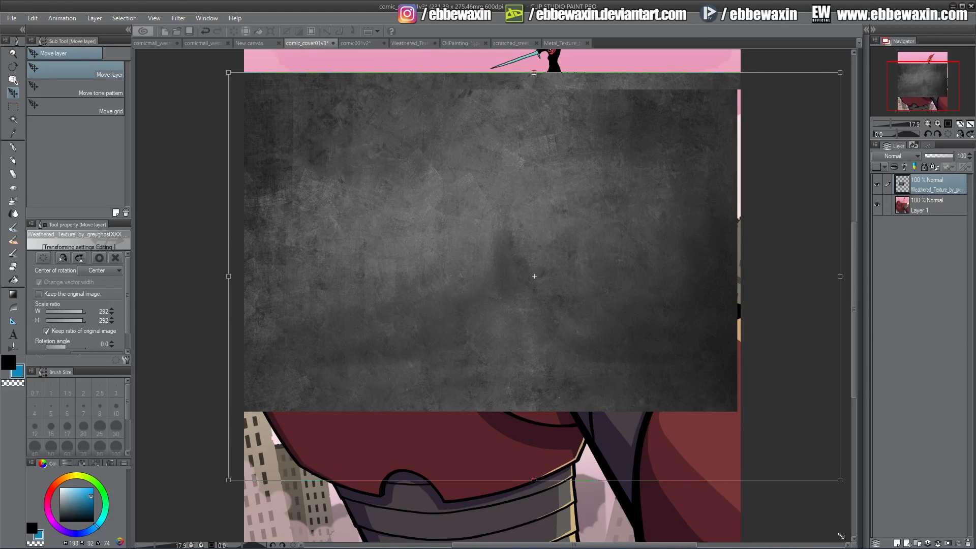
# - Reposition the weathered texture over the robot, enlarge it proportionally to about 403%, and apply the transformation
pyautogui.moveTo(915, 88); pyautogui.dragTo(918, 98)
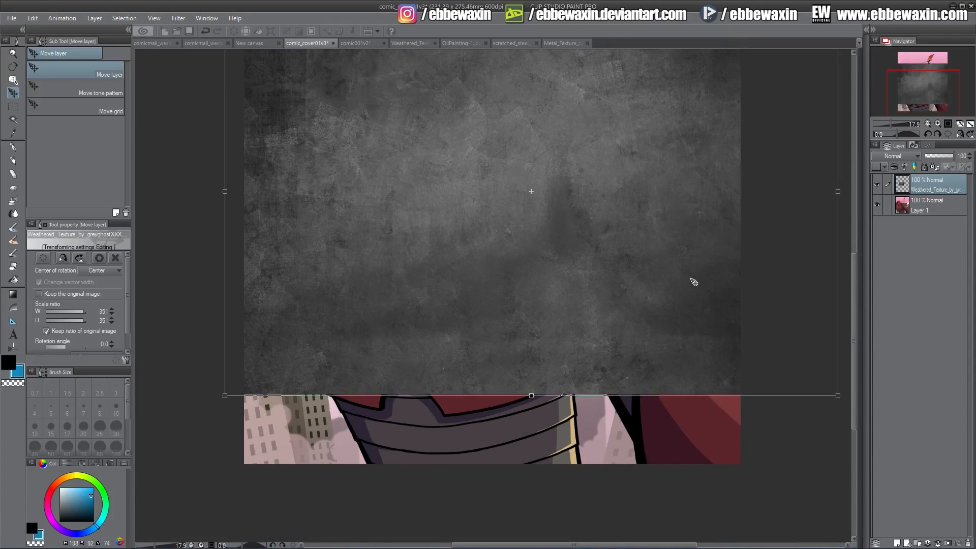
pyautogui.moveTo(690, 279); pyautogui.dragTo(625, 298)
pyautogui.moveTo(680, 280); pyautogui.dragTo(714, 374)
pyautogui.moveTo(928, 108); pyautogui.dragTo(926, 94)
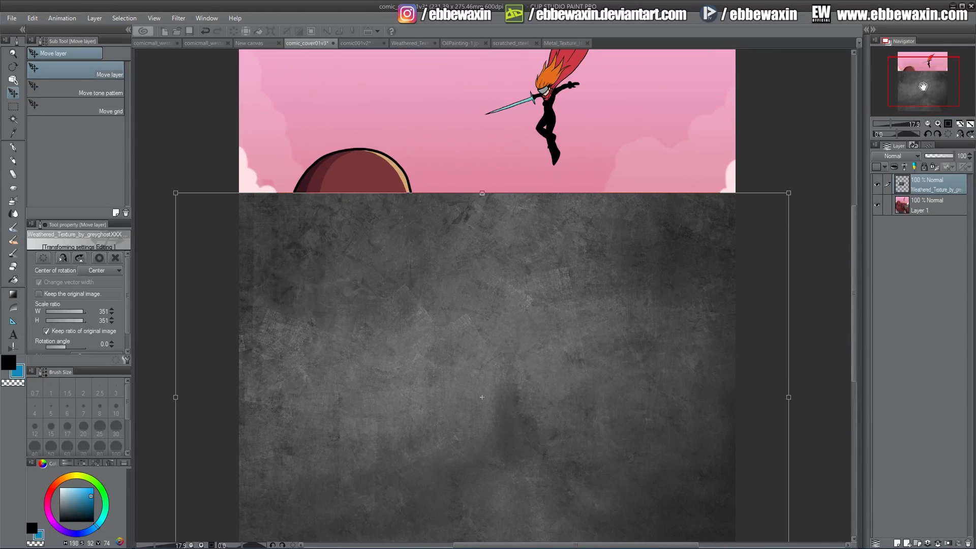
pyautogui.moveTo(176, 193); pyautogui.dragTo(105, 145)
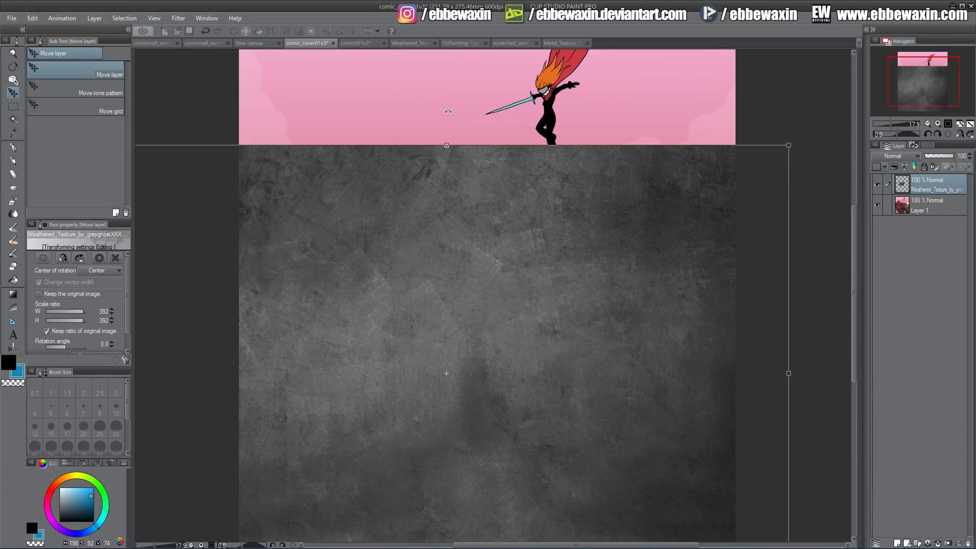
pyautogui.moveTo(790, 146); pyautogui.dragTo(806, 132)
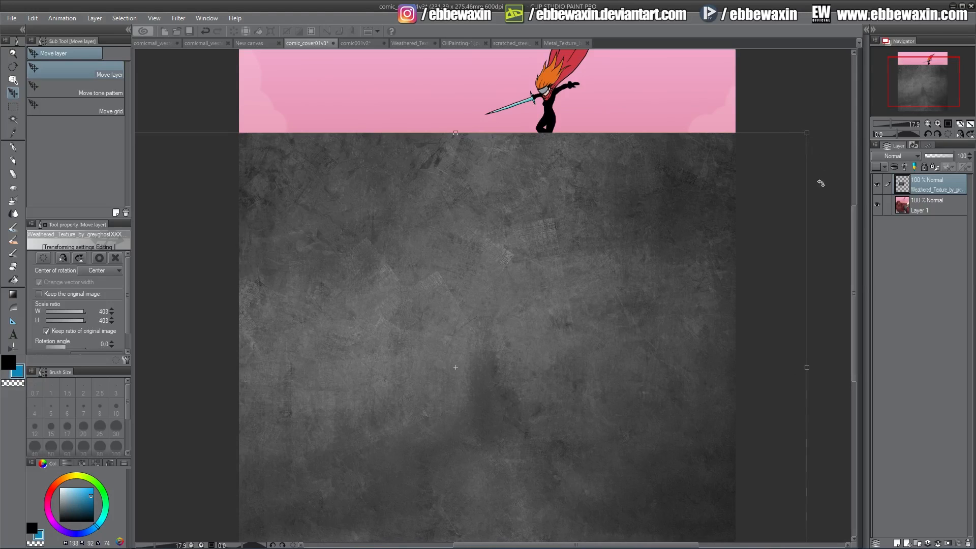
pyautogui.click(16, 94)
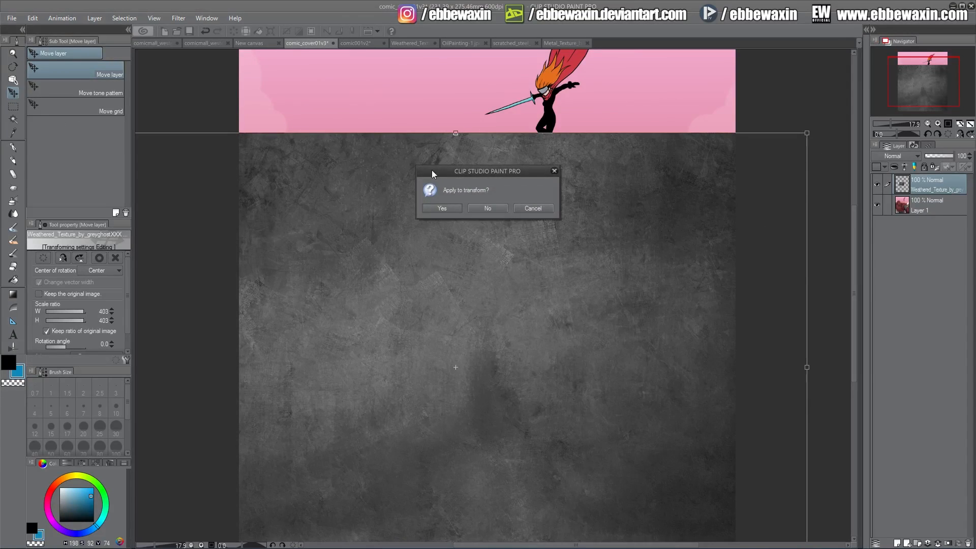
pyautogui.click(440, 209)
# - Try the texture layer at 72% opacity in Normal mode and restore it to 100%
pyautogui.moveTo(945, 156); pyautogui.dragTo(947, 161)
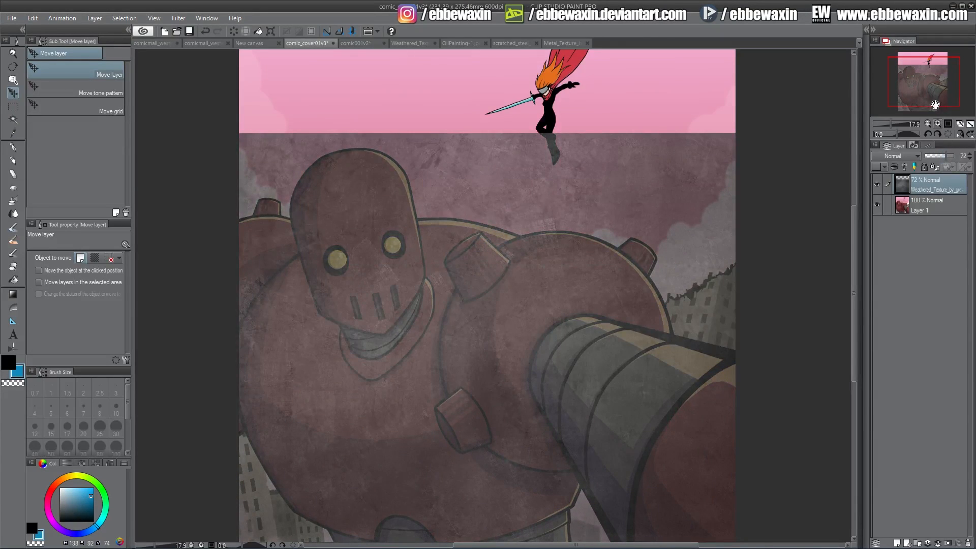
pyautogui.moveTo(926, 83)
pyautogui.mouseDown()
pyautogui.moveTo(928, 95)
pyautogui.moveTo(922, 80)
pyautogui.mouseUp()
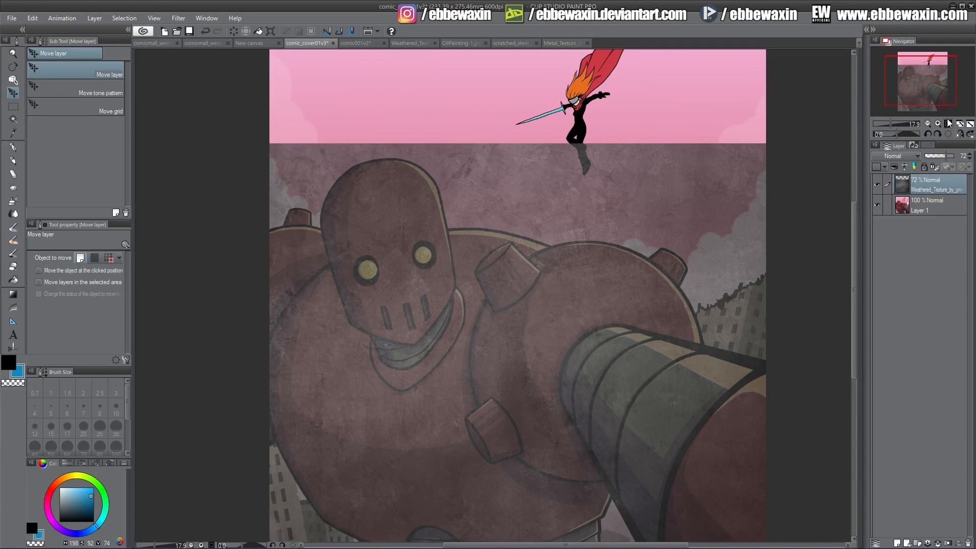
pyautogui.click(899, 157)
pyautogui.click(952, 156)
pyautogui.moveTo(948, 159); pyautogui.dragTo(954, 158)
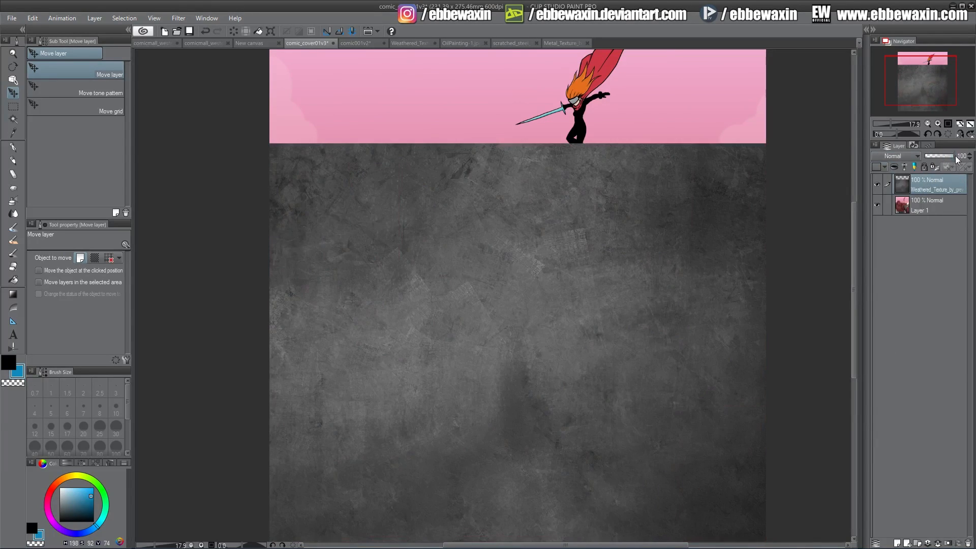
# - Try the Multiply blending mode on the texture layer with the opacity at 95%
pyautogui.click(904, 156)
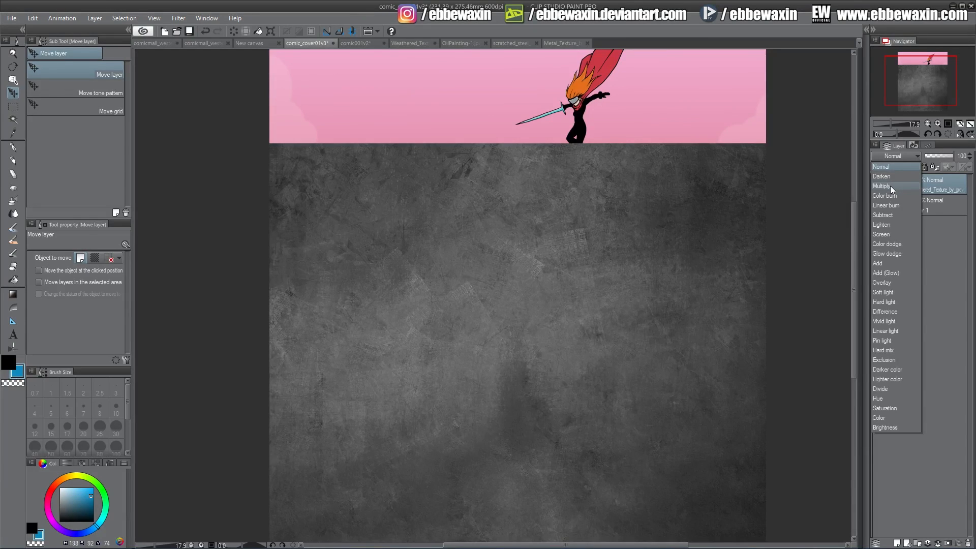
pyautogui.click(889, 186)
pyautogui.moveTo(914, 77)
pyautogui.mouseDown()
pyautogui.moveTo(928, 85)
pyautogui.moveTo(918, 81)
pyautogui.mouseUp()
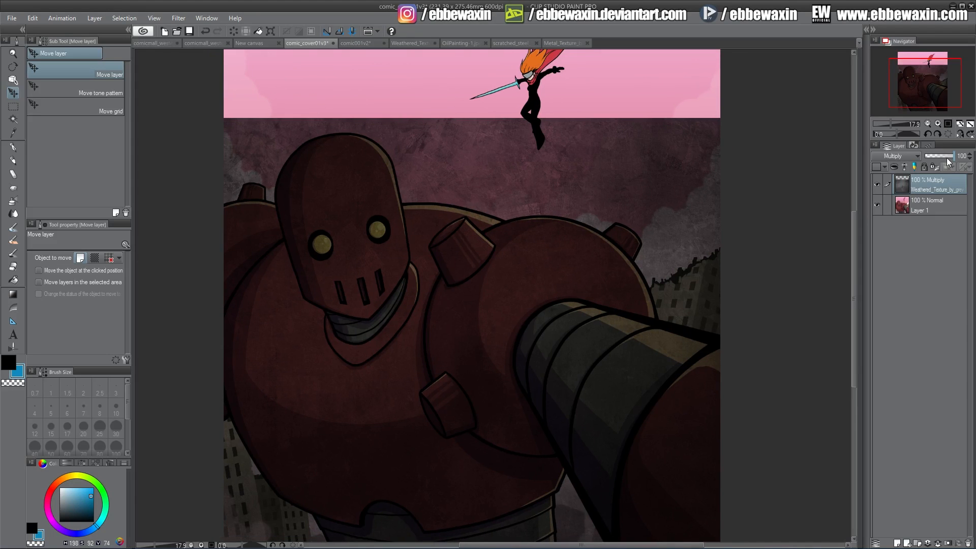
pyautogui.moveTo(948, 161)
pyautogui.mouseDown()
pyautogui.moveTo(920, 162)
pyautogui.moveTo(952, 162)
pyautogui.mouseUp()
# - Set the texture layer's blending mode to Overlay and its opacity to 45%
pyautogui.click(907, 155)
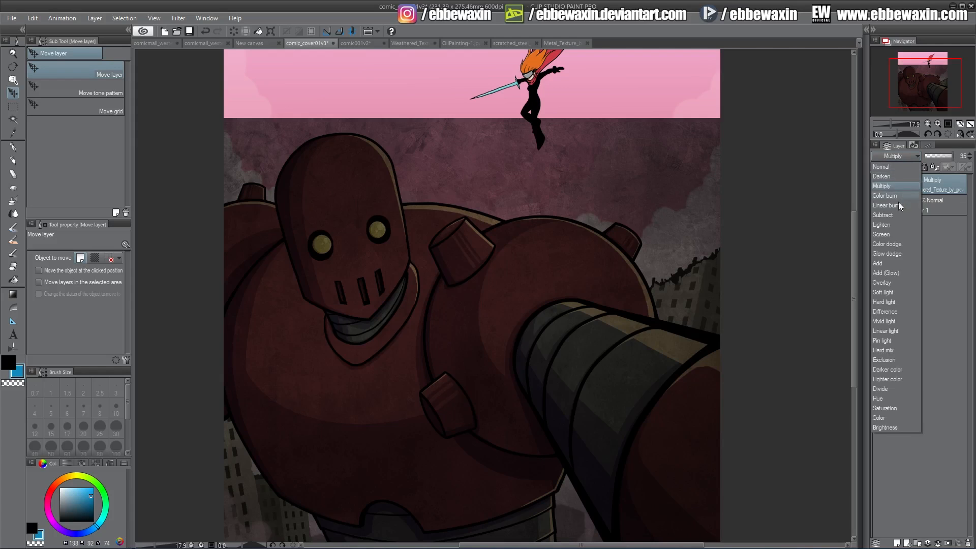
pyautogui.click(891, 282)
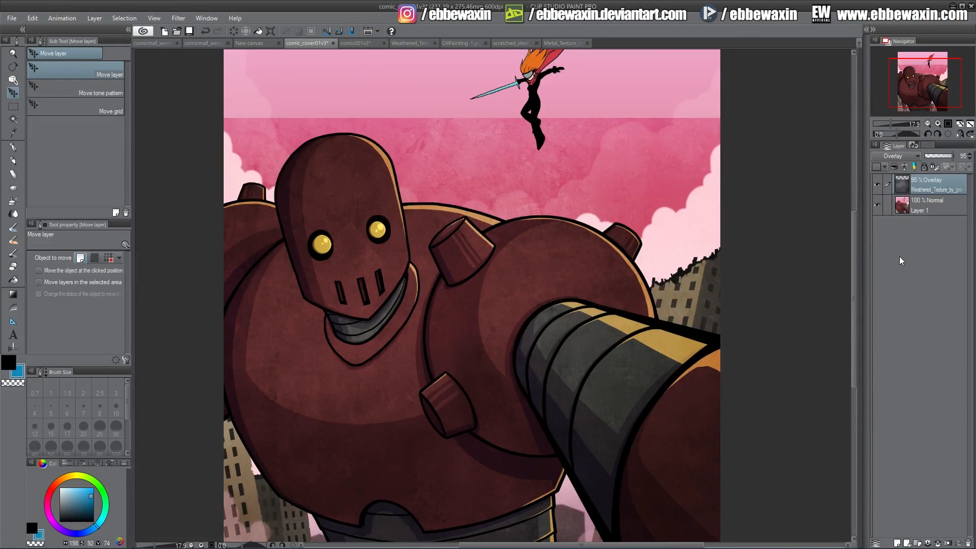
pyautogui.moveTo(951, 162)
pyautogui.mouseDown()
pyautogui.moveTo(926, 161)
pyautogui.moveTo(944, 161)
pyautogui.mouseUp()
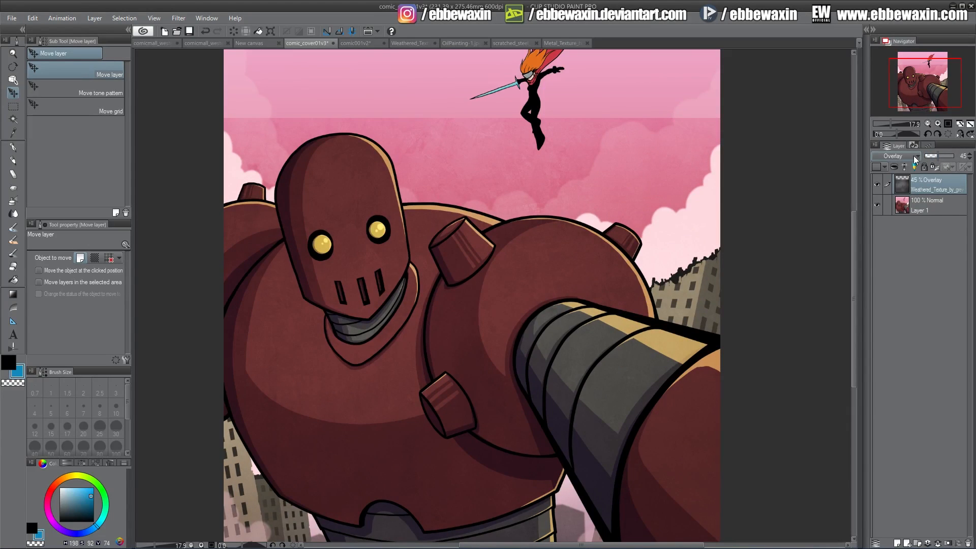
# - Try the Soft light blending mode on the texture layer and return it to Overlay
pyautogui.click(913, 156)
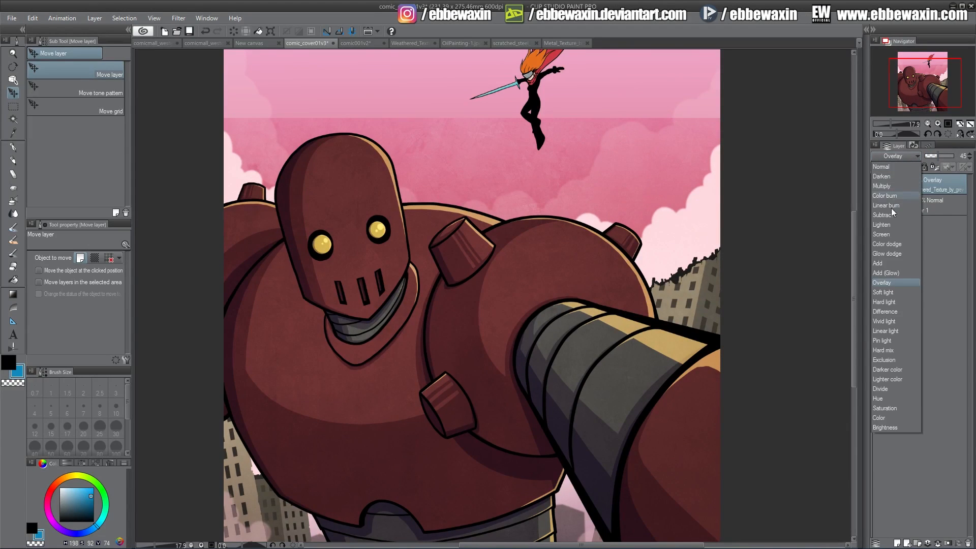
pyautogui.click(890, 291)
pyautogui.click(899, 157)
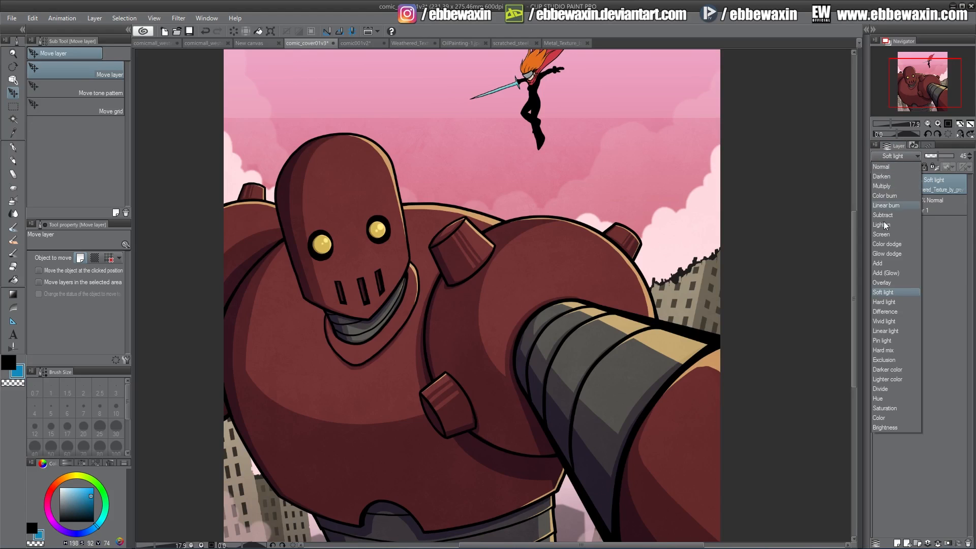
pyautogui.click(882, 283)
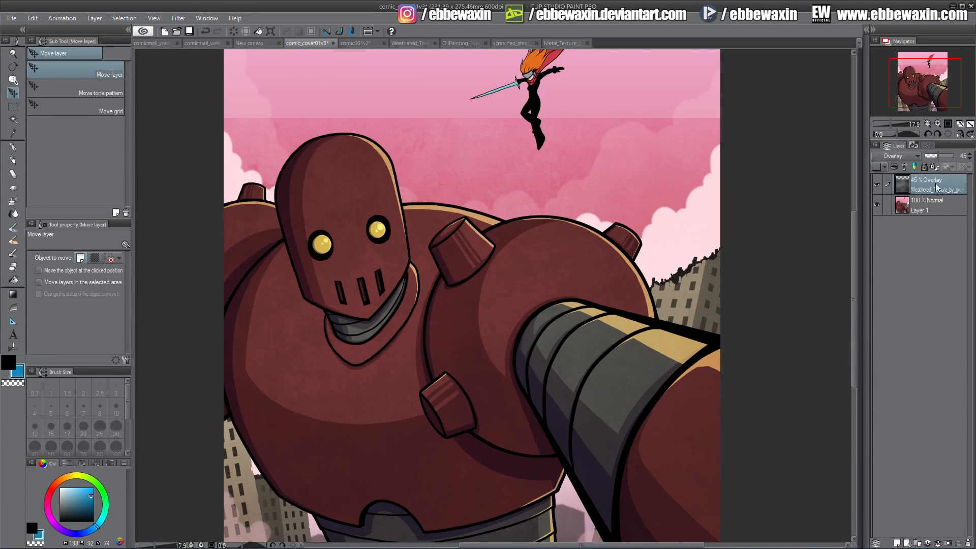
# - Raise the Overlay texture layer's opacity to 75%
pyautogui.moveTo(942, 161); pyautogui.dragTo(946, 161)
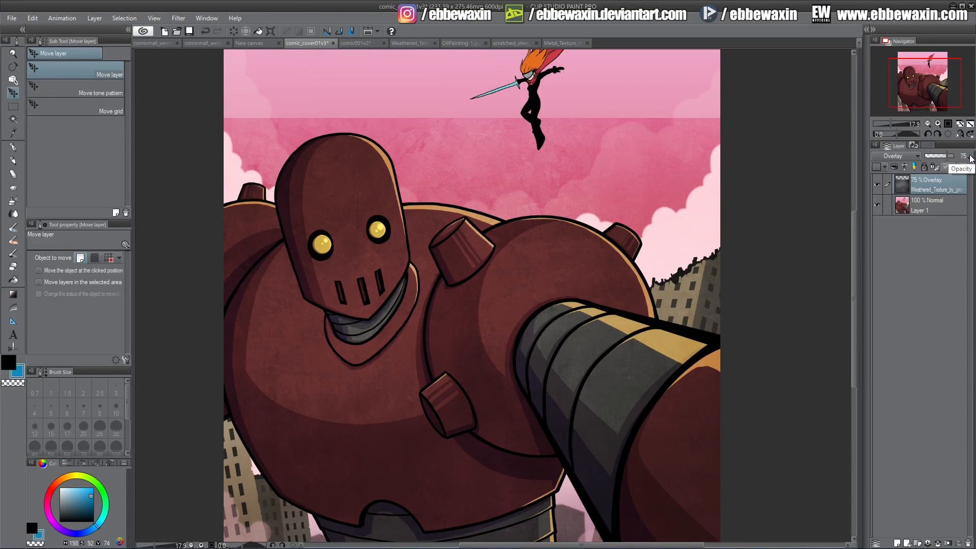
pyautogui.moveTo(925, 84)
pyautogui.mouseDown()
pyautogui.moveTo(925, 98)
pyautogui.moveTo(915, 89)
pyautogui.mouseUp()
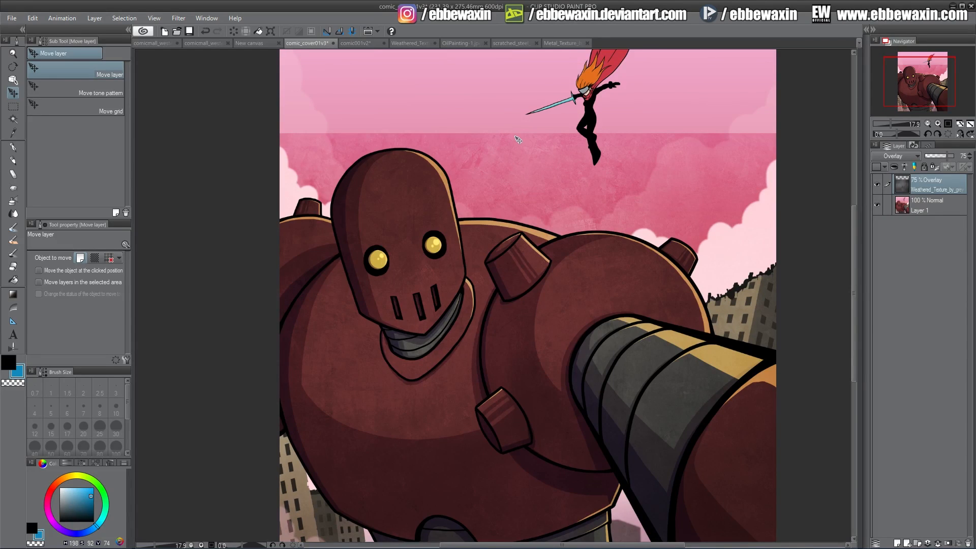
# - Lasso the sky and buildings above the robot's head, shoulders and arm, and delete the texture inside the selection
pyautogui.click(13, 106)
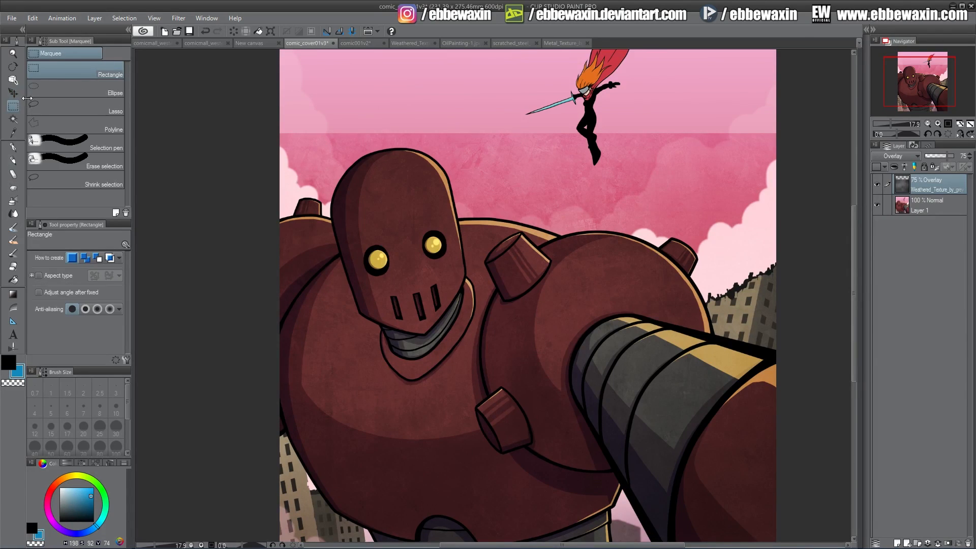
pyautogui.click(43, 106)
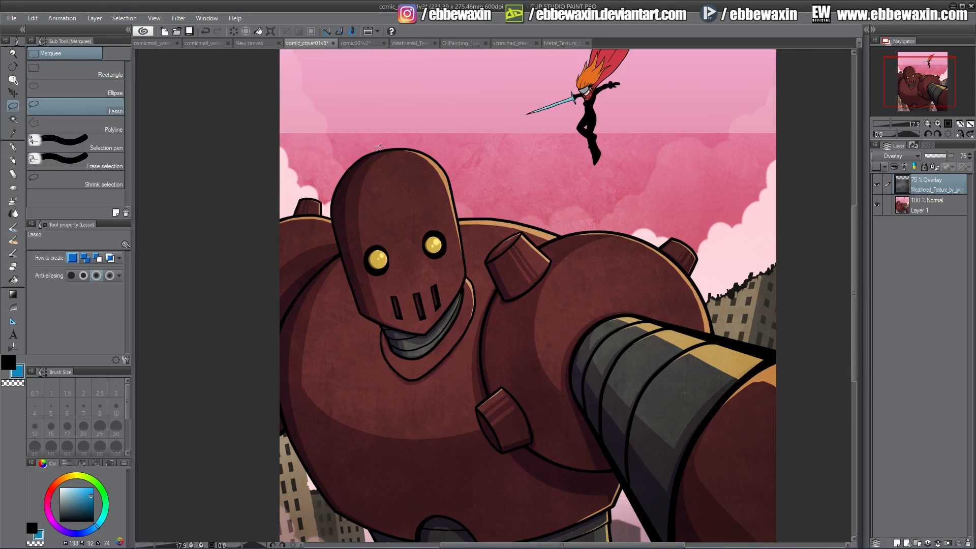
pyautogui.moveTo(336, 191)
pyautogui.mouseDown()
pyautogui.moveTo(321, 194)
pyautogui.moveTo(281, 219)
pyautogui.moveTo(265, 208)
pyautogui.moveTo(268, 109)
pyautogui.moveTo(519, 72)
pyautogui.moveTo(776, 80)
pyautogui.moveTo(798, 135)
pyautogui.moveTo(792, 347)
pyautogui.moveTo(715, 326)
pyautogui.moveTo(699, 259)
pyautogui.mouseUp()
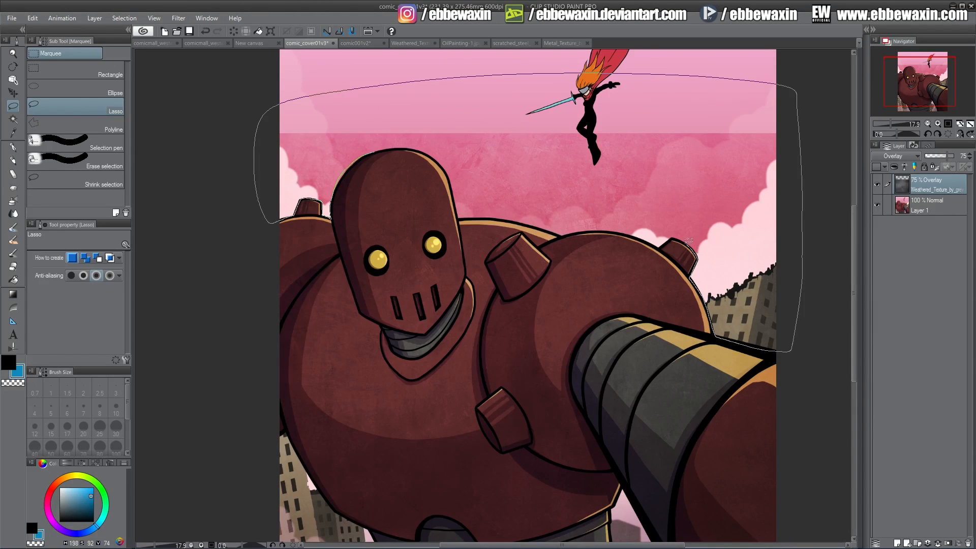
pyautogui.moveTo(660, 246); pyautogui.dragTo(619, 229)
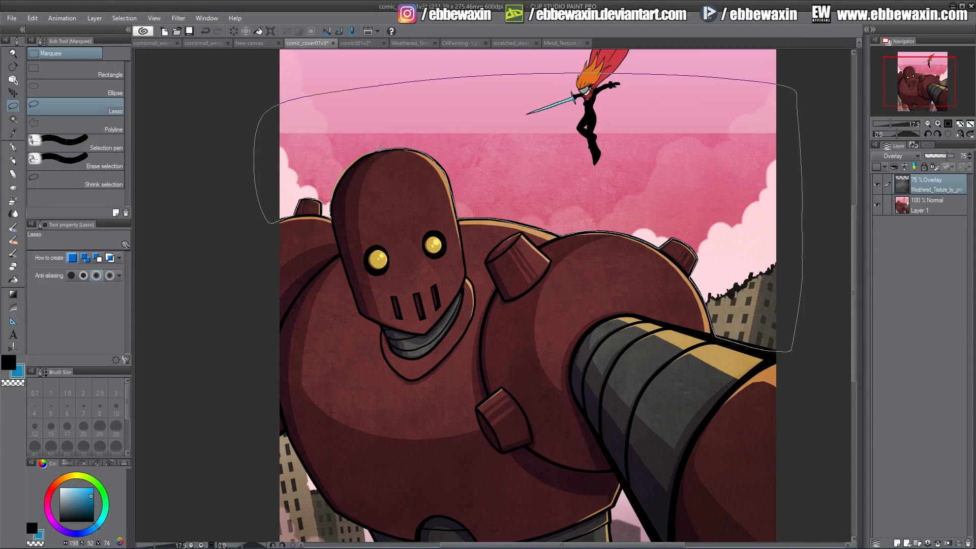
pyautogui.moveTo(379, 147); pyautogui.dragTo(281, 220)
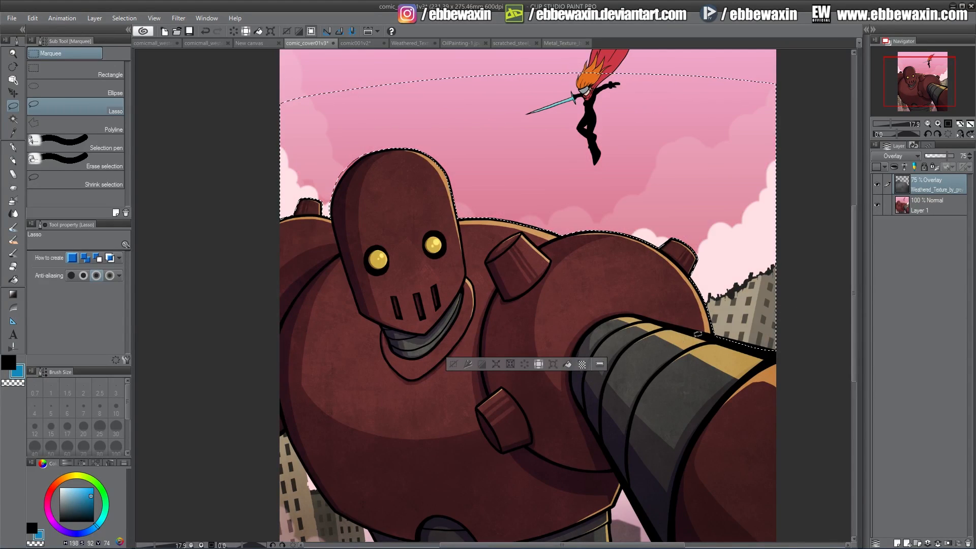
# - Lasso the background areas on both sides of the robot's waist, delete the texture there, and clear the selection
pyautogui.scroll(-5, 661, 340)
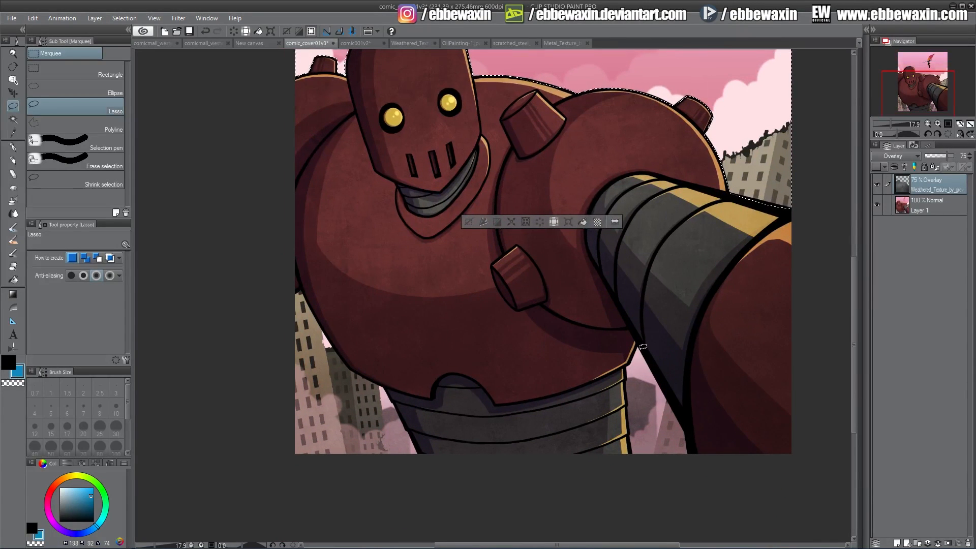
pyautogui.moveTo(642, 346)
pyautogui.mouseDown()
pyautogui.moveTo(687, 421)
pyautogui.moveTo(690, 463)
pyautogui.moveTo(635, 455)
pyautogui.moveTo(628, 367)
pyautogui.moveTo(636, 350)
pyautogui.mouseUp()
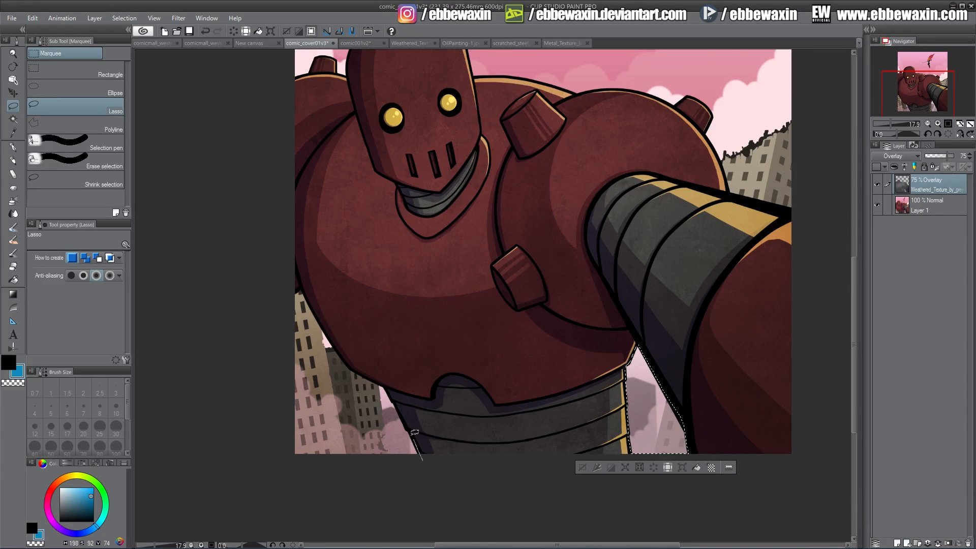
pyautogui.moveTo(414, 433)
pyautogui.mouseDown()
pyautogui.moveTo(386, 383)
pyautogui.moveTo(347, 359)
pyautogui.moveTo(299, 288)
pyautogui.moveTo(282, 310)
pyautogui.moveTo(268, 473)
pyautogui.moveTo(451, 483)
pyautogui.mouseUp()
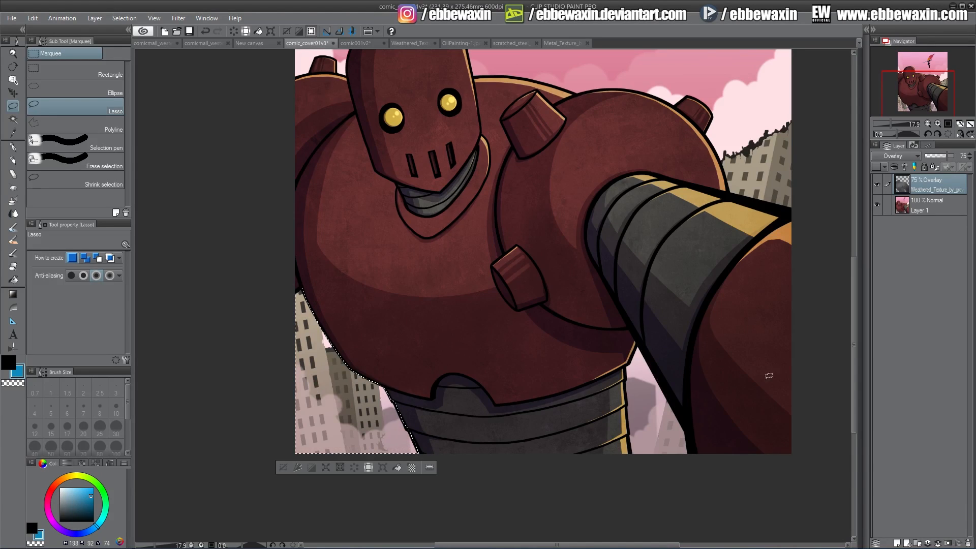
pyautogui.hotkey('ctrl', 'd')
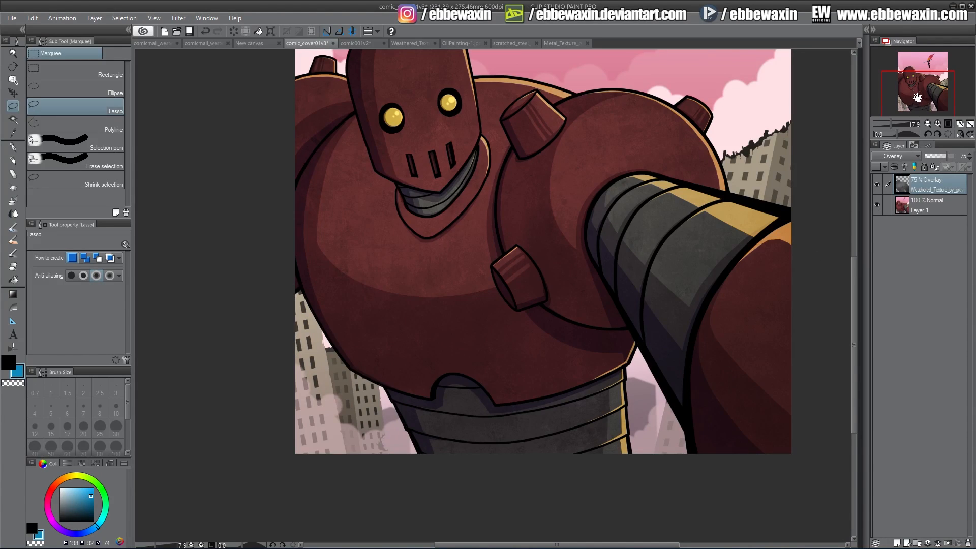
# - Look over the textured robot, view the metal texture image, and return to the comic cover
pyautogui.moveTo(917, 98); pyautogui.dragTo(918, 85)
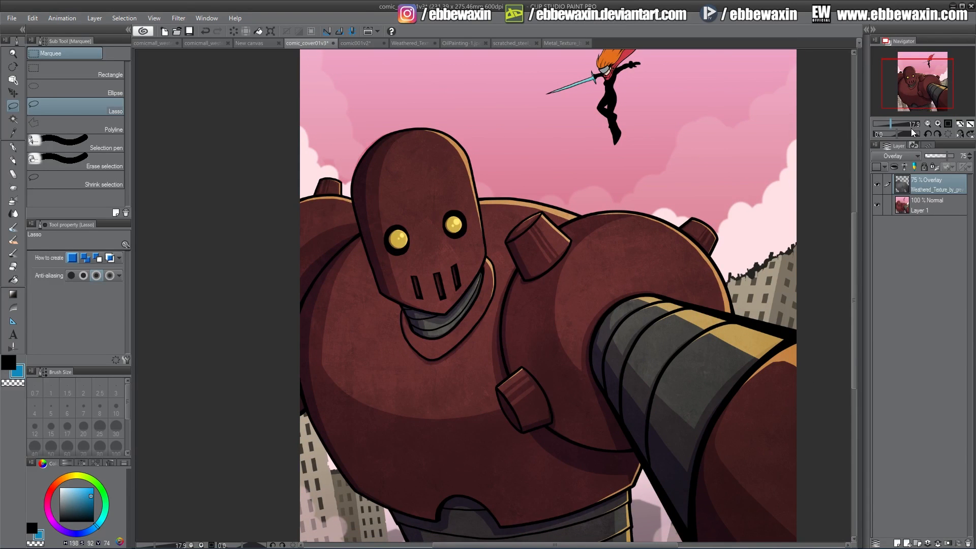
pyautogui.moveTo(911, 82); pyautogui.dragTo(908, 92)
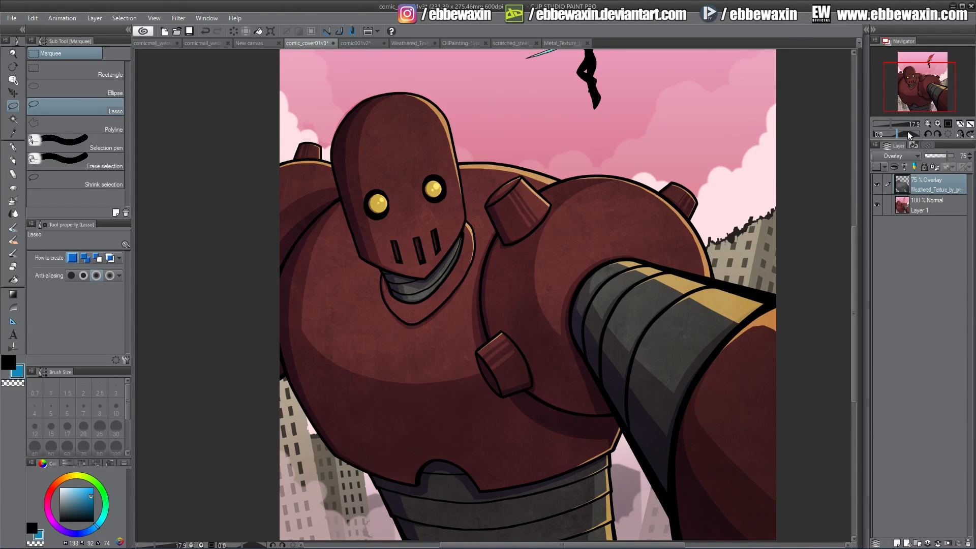
pyautogui.click(557, 44)
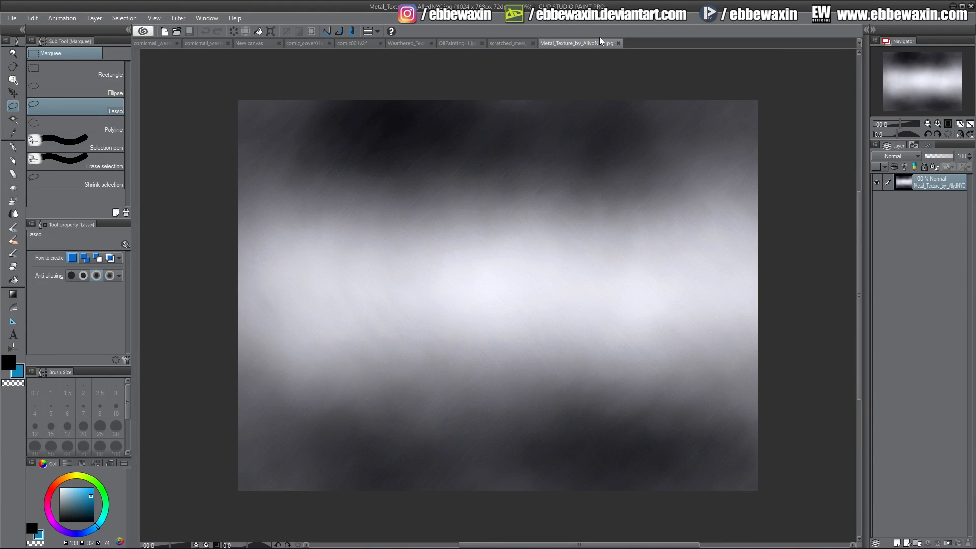
pyautogui.click(330, 42)
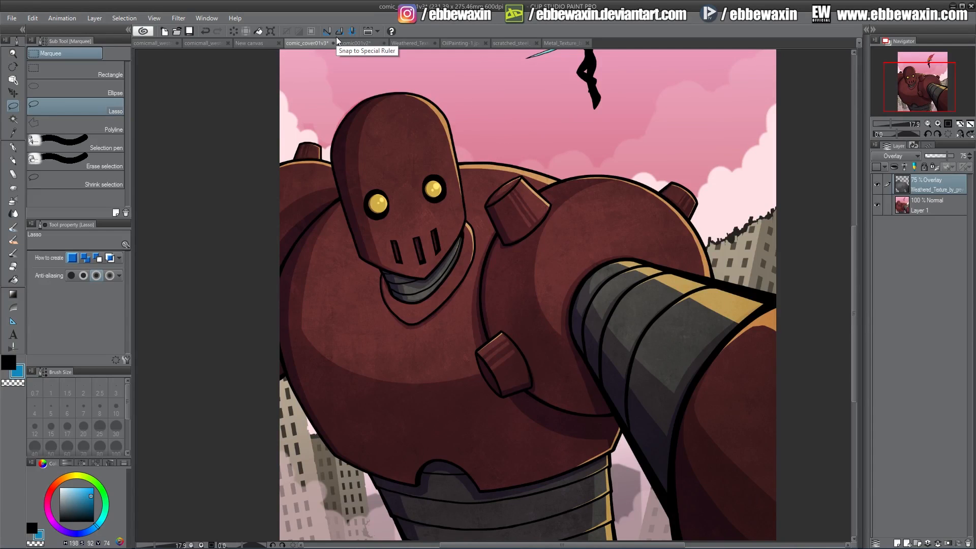
# - Erase the texture over both of the robot's yellow eyes with the Hard eraser at brush size 100
pyautogui.click(14, 265)
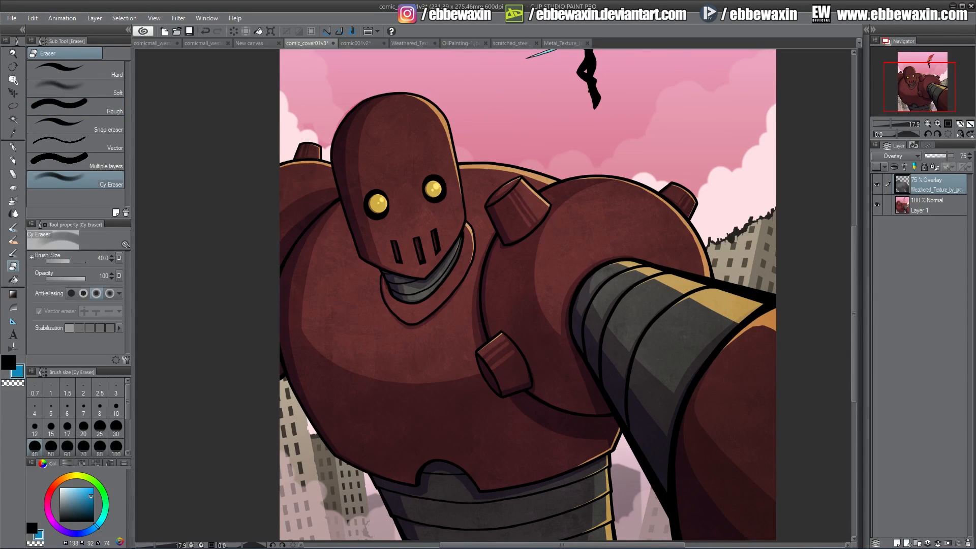
pyautogui.click(114, 74)
pyautogui.click(117, 430)
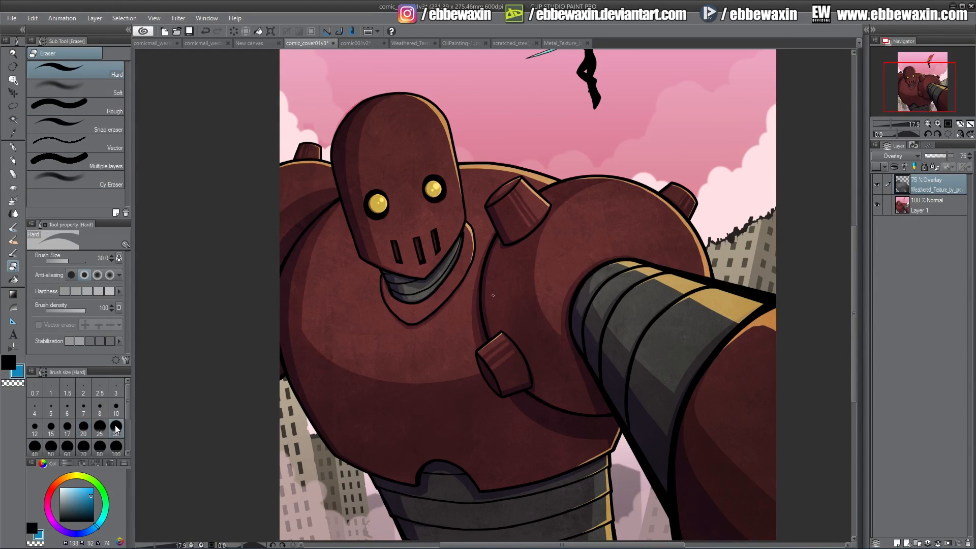
pyautogui.click(116, 448)
pyautogui.moveTo(436, 185); pyautogui.dragTo(432, 191)
pyautogui.moveTo(378, 206); pyautogui.dragTo(383, 202)
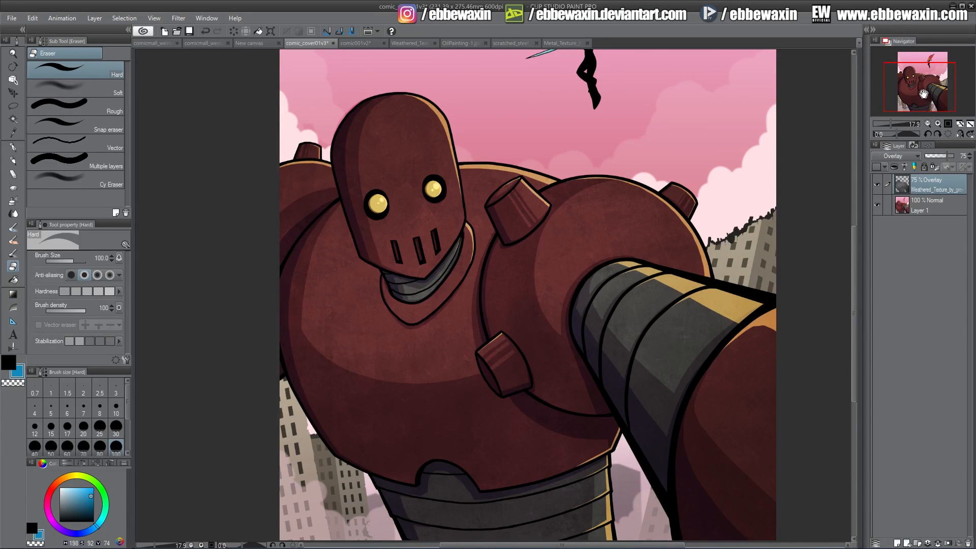
pyautogui.moveTo(923, 98)
pyautogui.mouseDown()
pyautogui.moveTo(930, 108)
pyautogui.moveTo(921, 89)
pyautogui.mouseUp()
pyautogui.moveTo(920, 95); pyautogui.dragTo(925, 98)
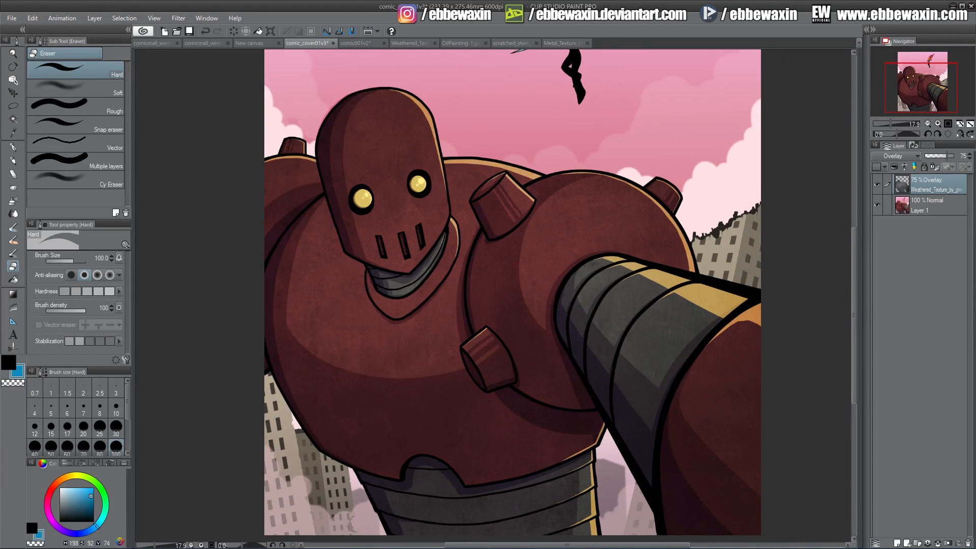
# - Open the metal texture image and adjust its saturation with the Hue/Saturation/Luminosity correction
pyautogui.click(563, 43)
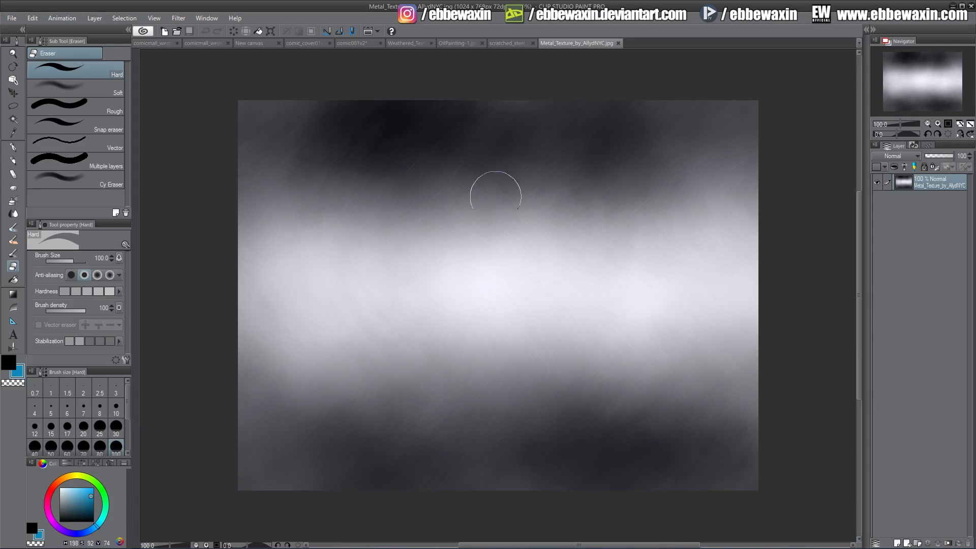
pyautogui.click(32, 18)
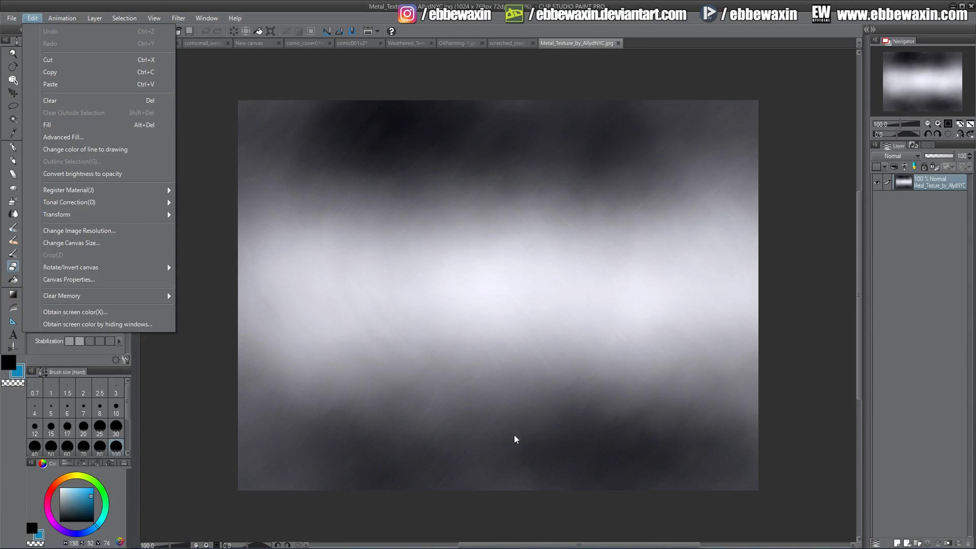
pyautogui.moveTo(137, 202)
pyautogui.click(223, 220)
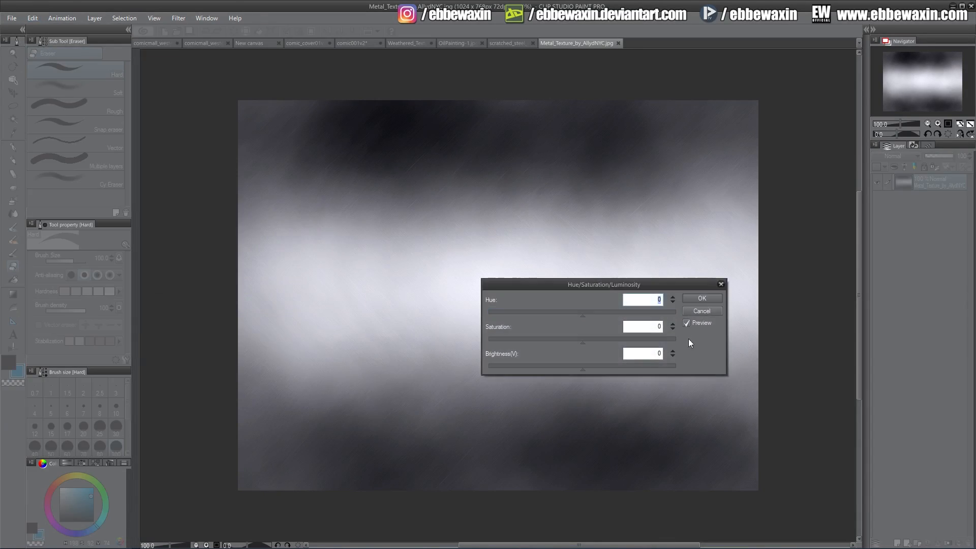
pyautogui.moveTo(582, 342); pyautogui.dragTo(477, 346)
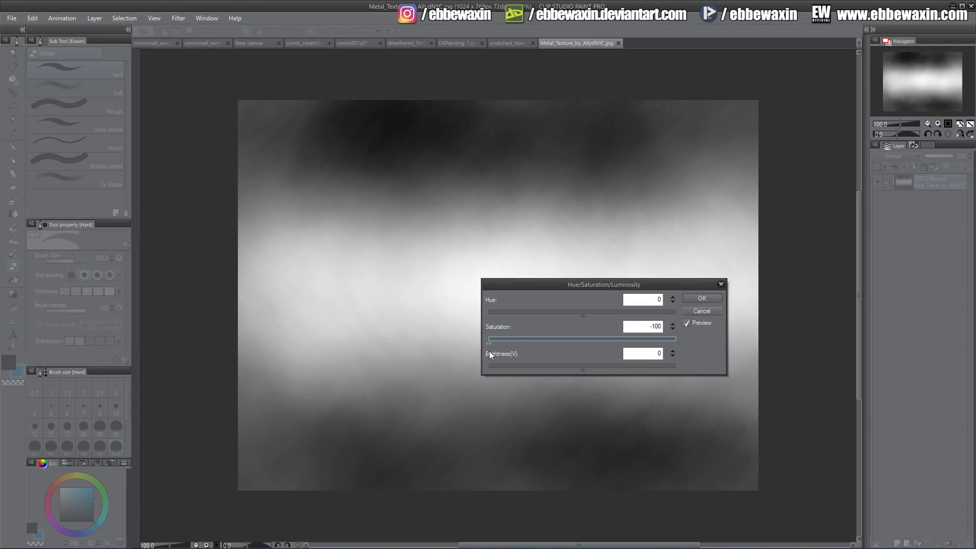
pyautogui.moveTo(596, 284); pyautogui.dragTo(629, 294)
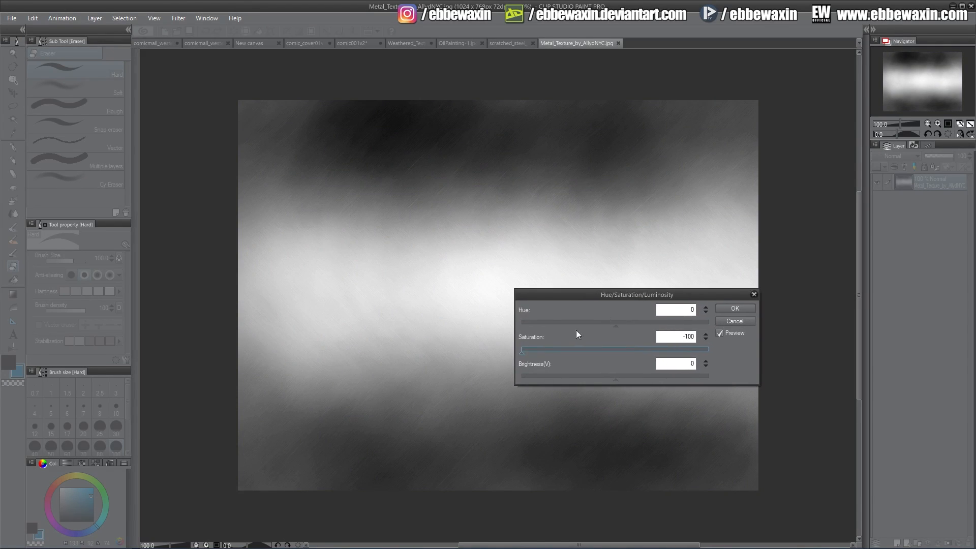
pyautogui.click(577, 349)
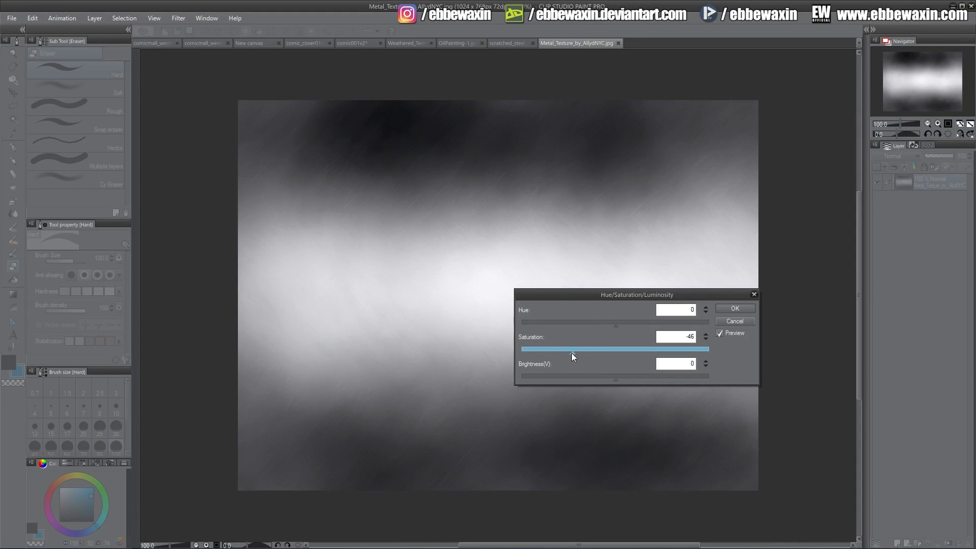
pyautogui.moveTo(575, 352); pyautogui.dragTo(574, 352)
pyautogui.click(717, 310)
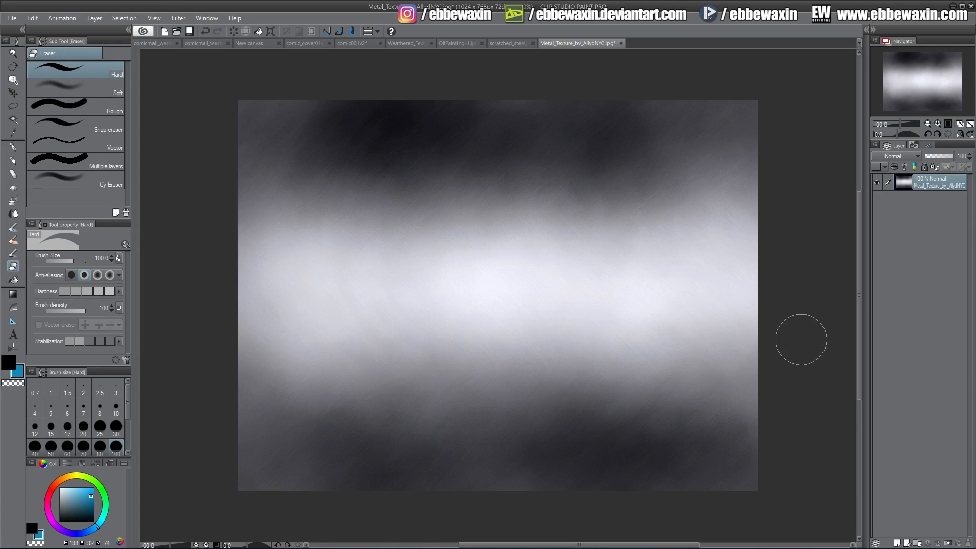
# - Copy the whole metal texture into the comic cover as a new layer and move it onto the robot's banded arm
pyautogui.hotkey('ctrl', 'a')
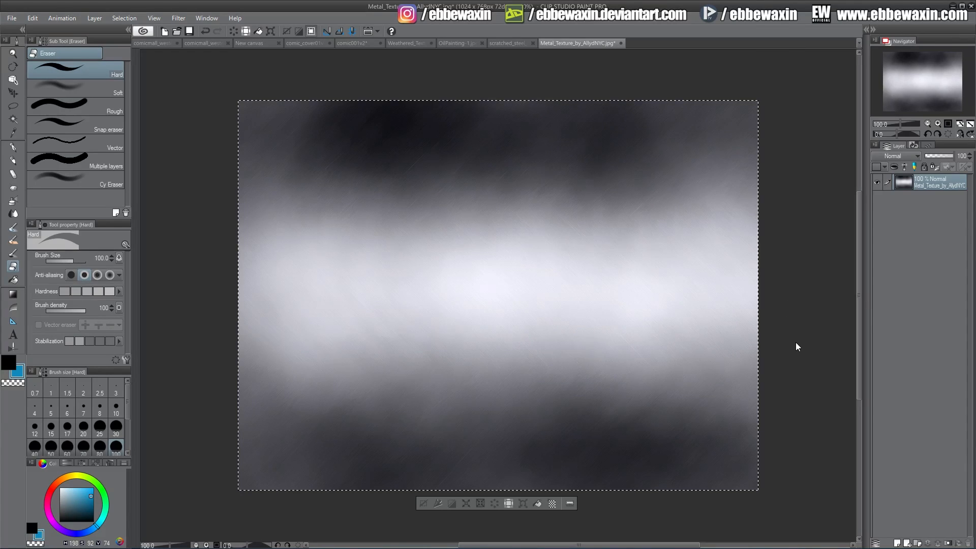
pyautogui.click(307, 44)
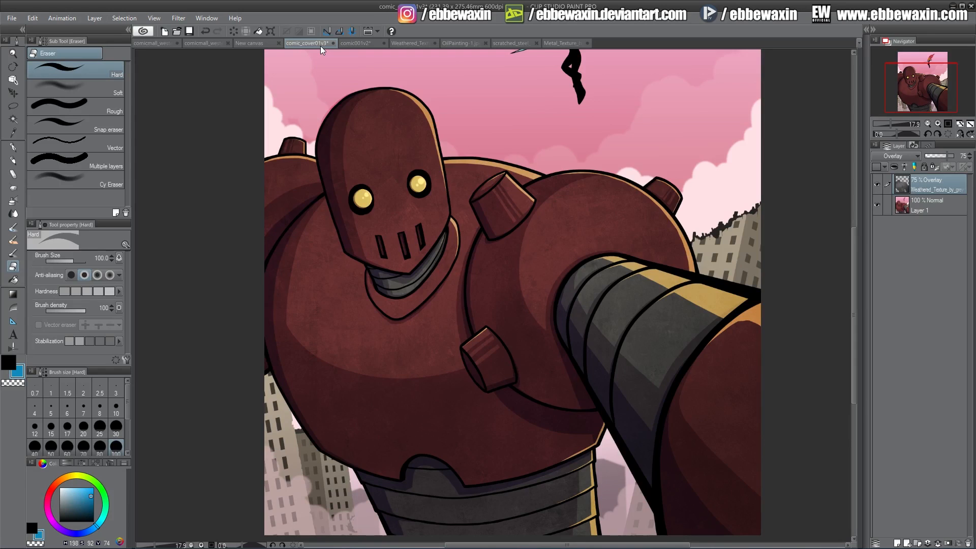
pyautogui.moveTo(910, 90); pyautogui.dragTo(911, 93)
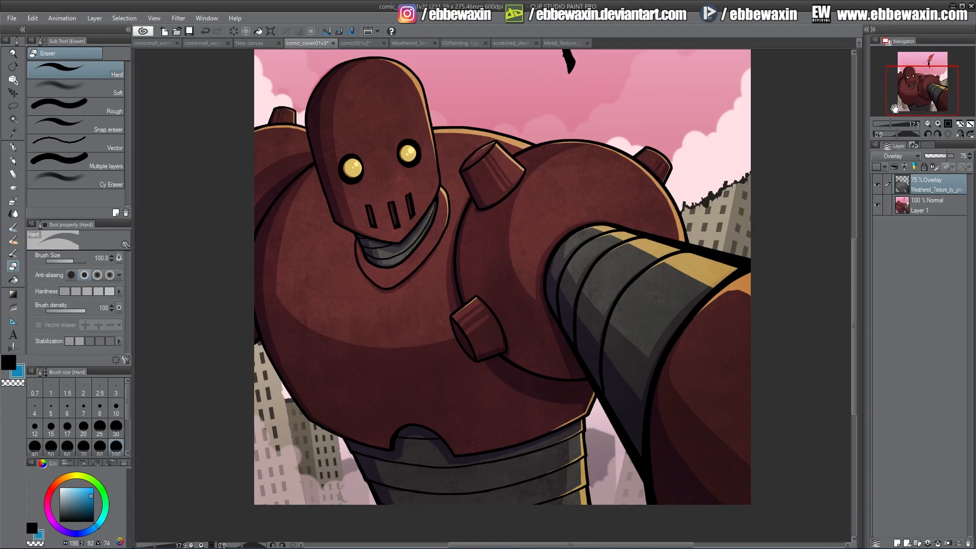
pyautogui.hotkey('ctrl', 'v')
pyautogui.click(12, 93)
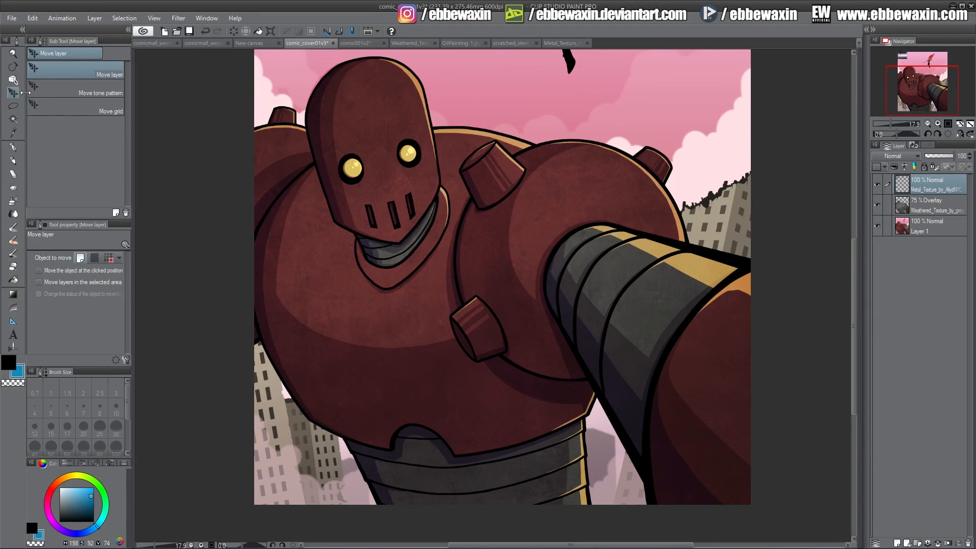
pyautogui.moveTo(332, 115); pyautogui.dragTo(627, 255)
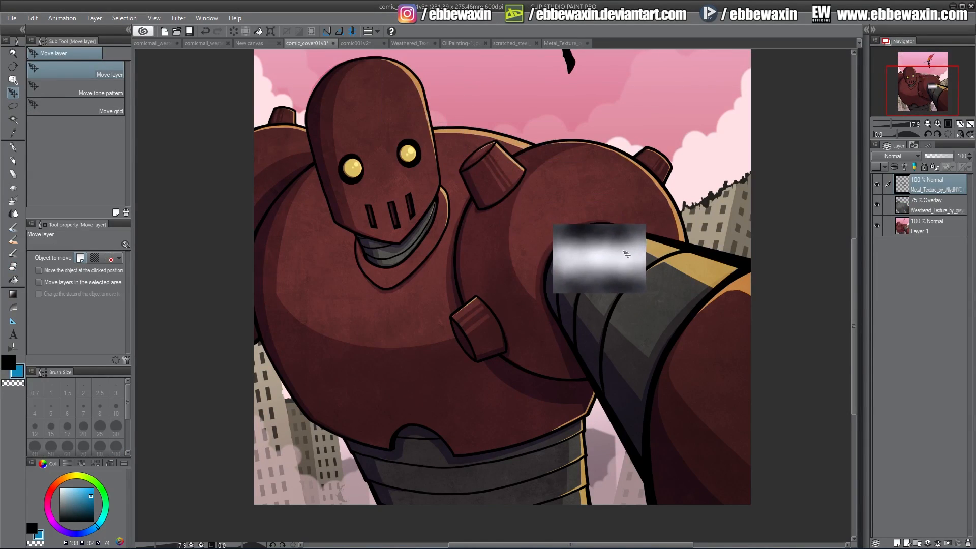
# - Free-transform the metal texture, rotating it along the outstretched arm and stretching its corners to widen towards the viewer
pyautogui.click(32, 18)
pyautogui.moveTo(105, 214)
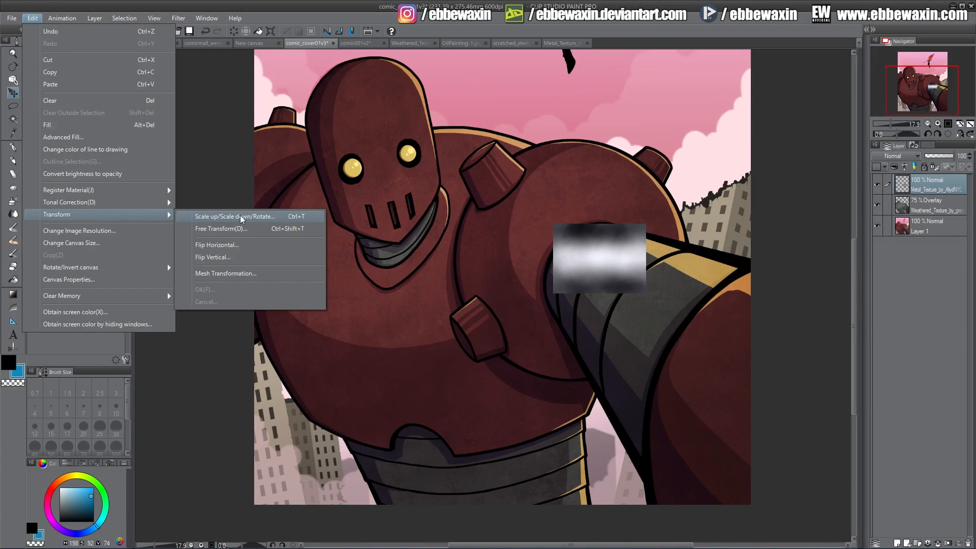
pyautogui.click(251, 229)
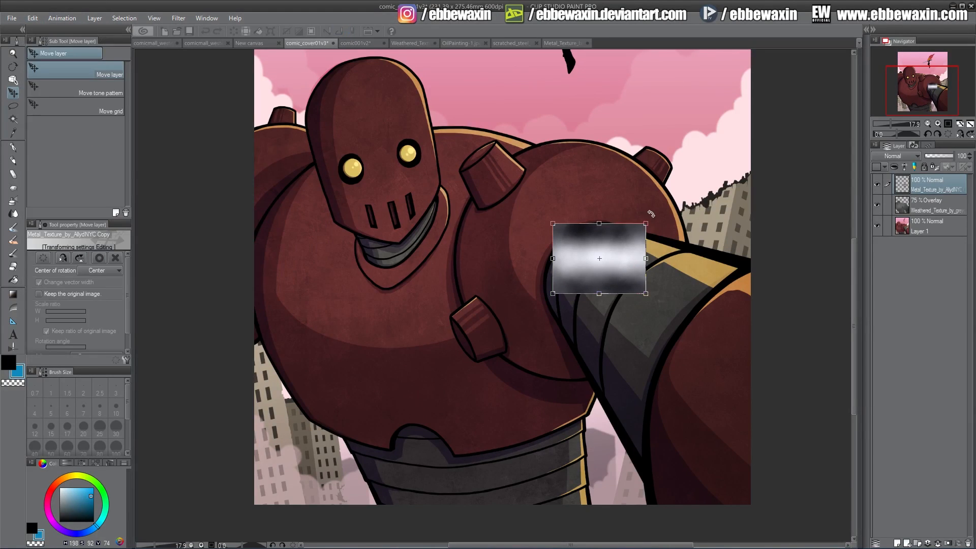
pyautogui.moveTo(653, 212); pyautogui.dragTo(696, 267)
pyautogui.moveTo(630, 233); pyautogui.dragTo(619, 277)
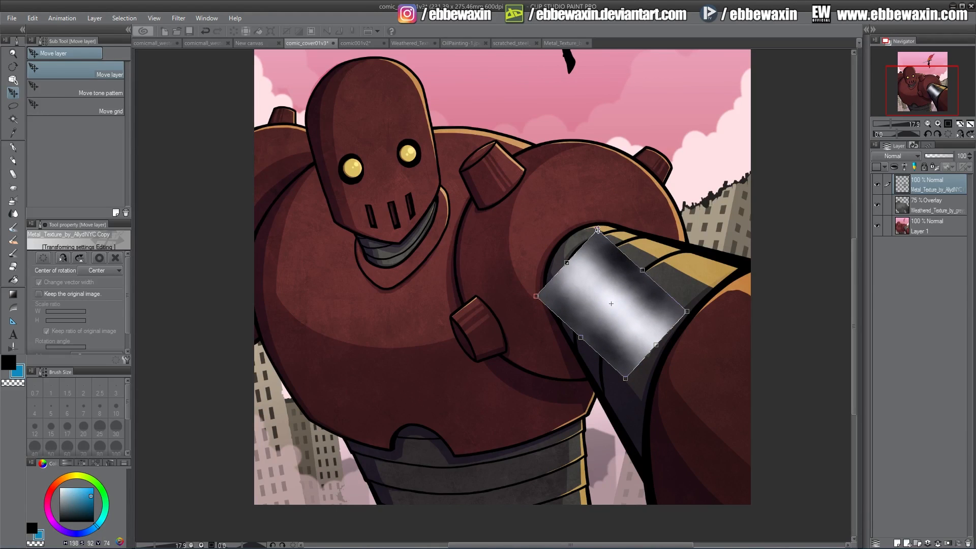
pyautogui.moveTo(595, 232); pyautogui.dragTo(604, 199)
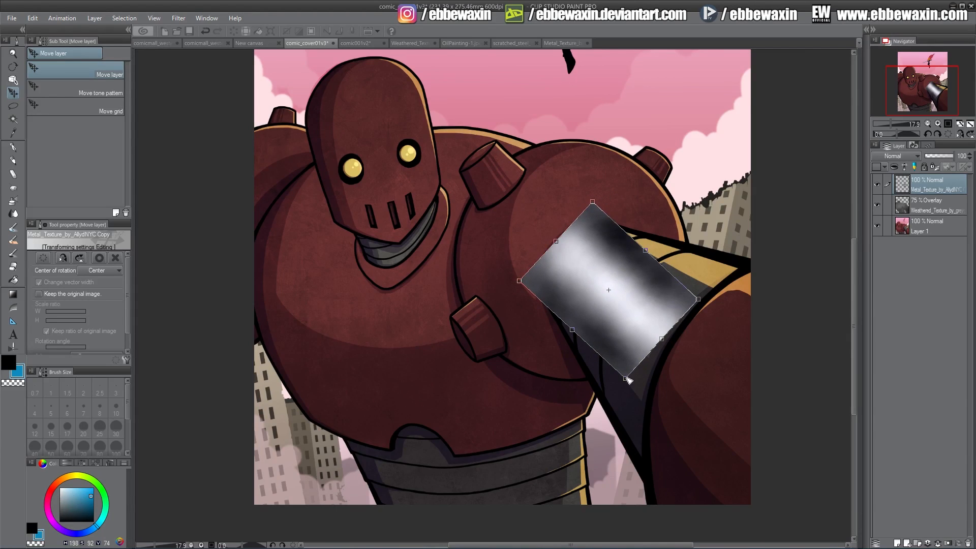
pyautogui.moveTo(626, 379); pyautogui.dragTo(647, 480)
pyautogui.moveTo(699, 300); pyautogui.dragTo(845, 282)
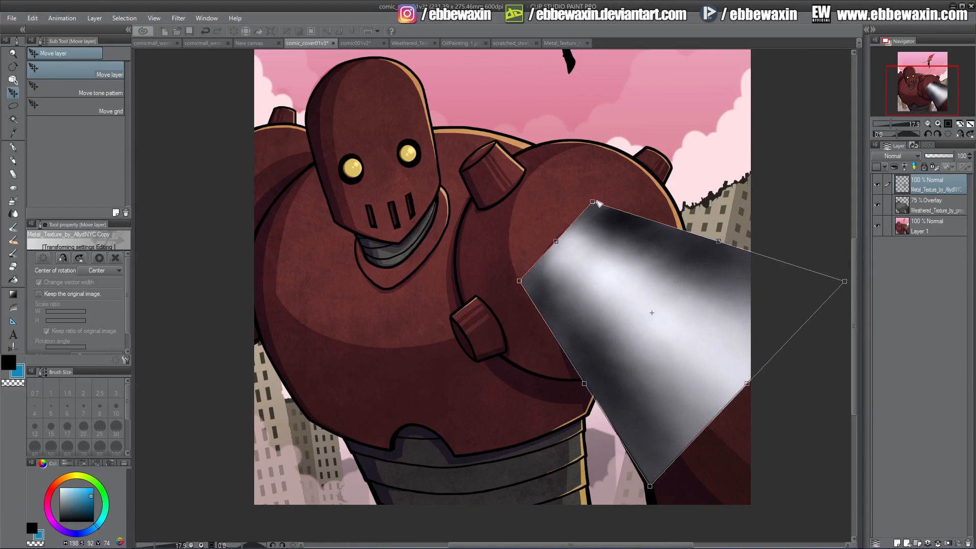
# - Fine-tune the four corners of the metal texture to cover the banded arm section and apply the transformation
pyautogui.moveTo(595, 203)
pyautogui.mouseDown()
pyautogui.moveTo(605, 251)
pyautogui.moveTo(601, 221)
pyautogui.moveTo(588, 213)
pyautogui.mouseUp()
pyautogui.moveTo(519, 281)
pyautogui.mouseDown()
pyautogui.moveTo(568, 256)
pyautogui.moveTo(518, 265)
pyautogui.mouseUp()
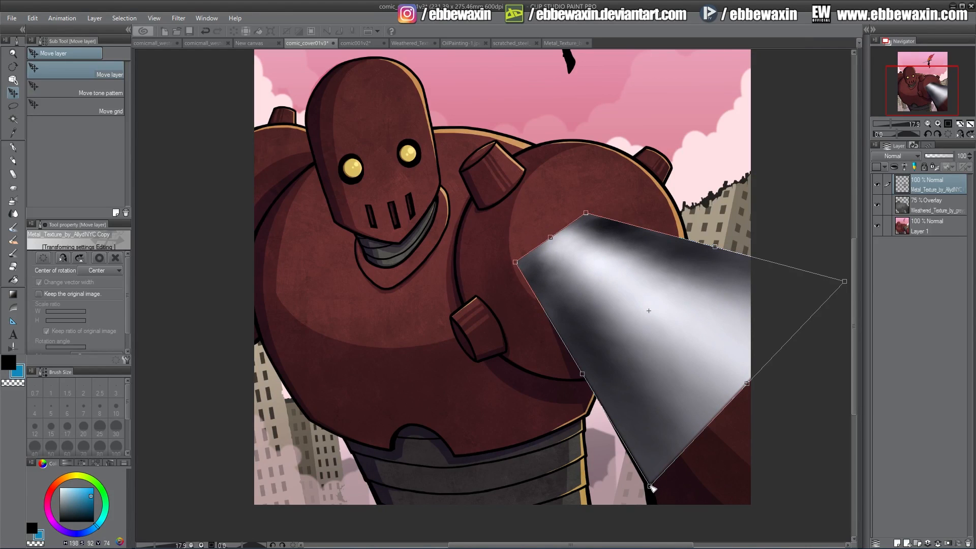
pyautogui.moveTo(650, 487); pyautogui.dragTo(652, 494)
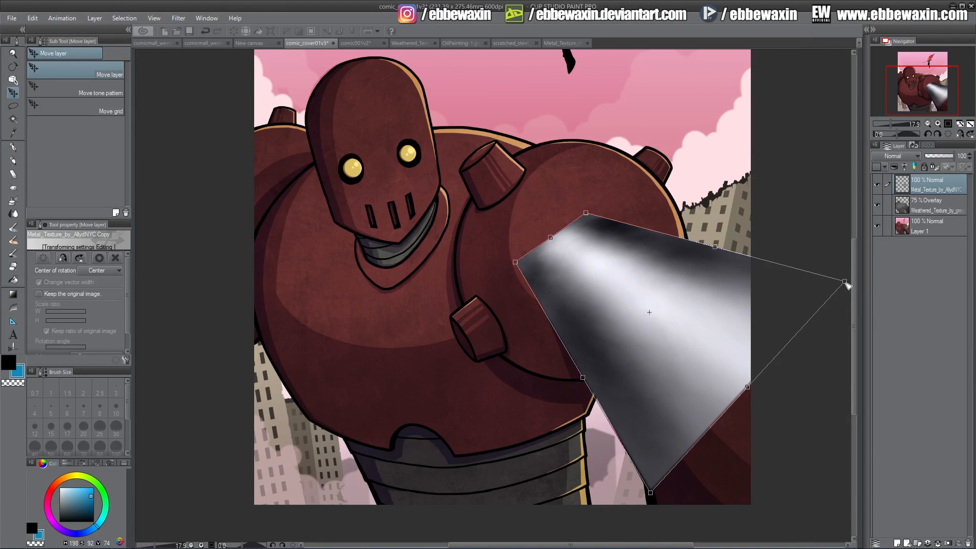
pyautogui.moveTo(845, 281)
pyautogui.mouseDown()
pyautogui.moveTo(832, 308)
pyautogui.moveTo(850, 288)
pyautogui.mouseUp()
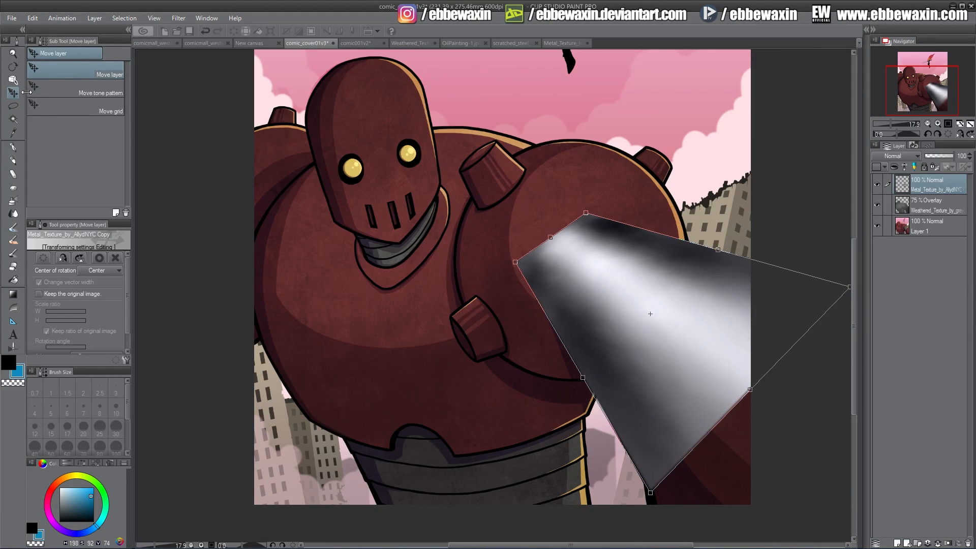
pyautogui.click(42, 106)
pyautogui.click(449, 207)
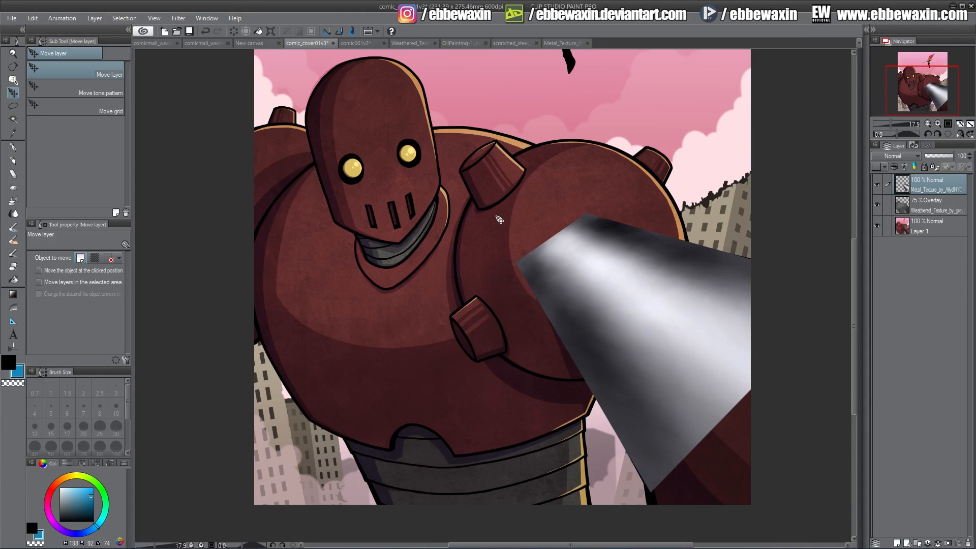
# - Set the metal texture layer's blending mode to Overlay, and undo the trial shift of its position
pyautogui.click(894, 156)
pyautogui.click(888, 282)
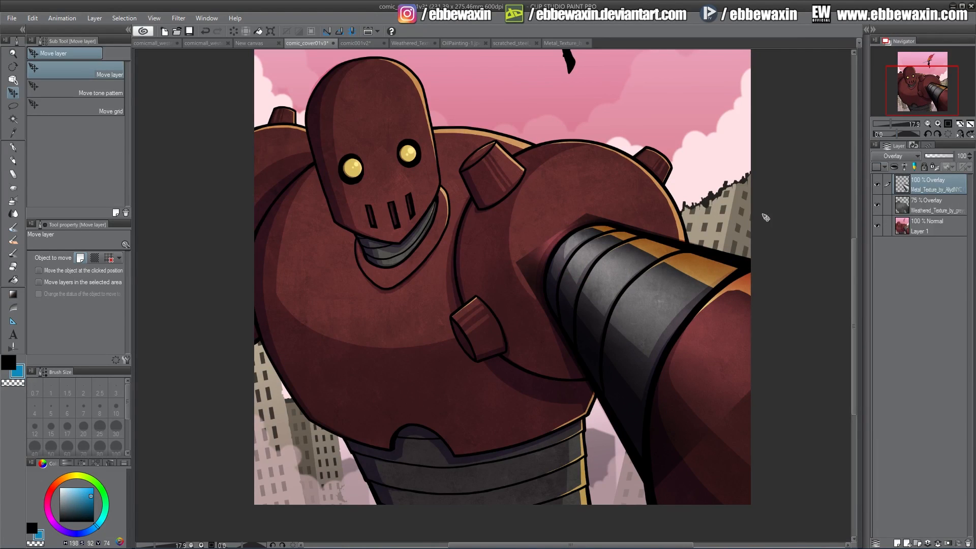
pyautogui.moveTo(689, 284); pyautogui.dragTo(695, 287)
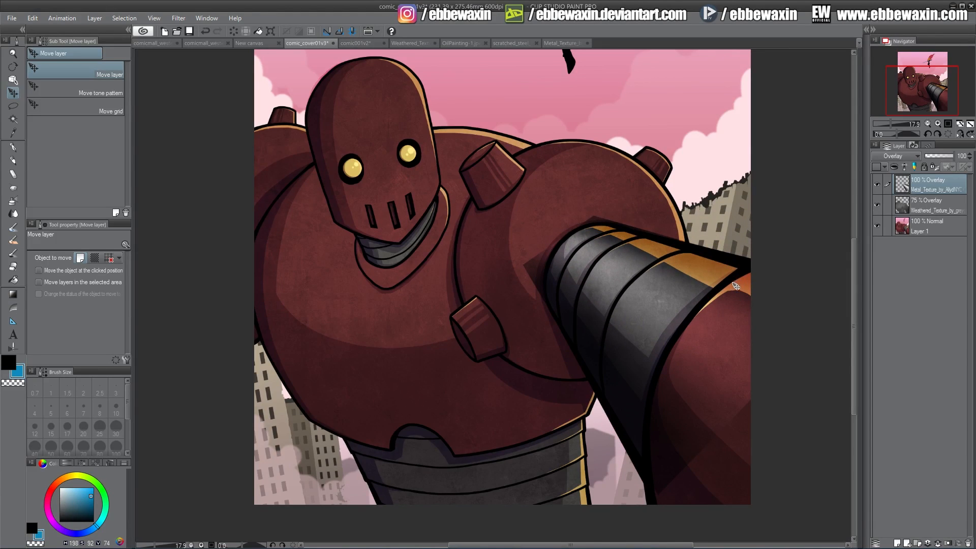
pyautogui.hotkey('ctrl', 'z')
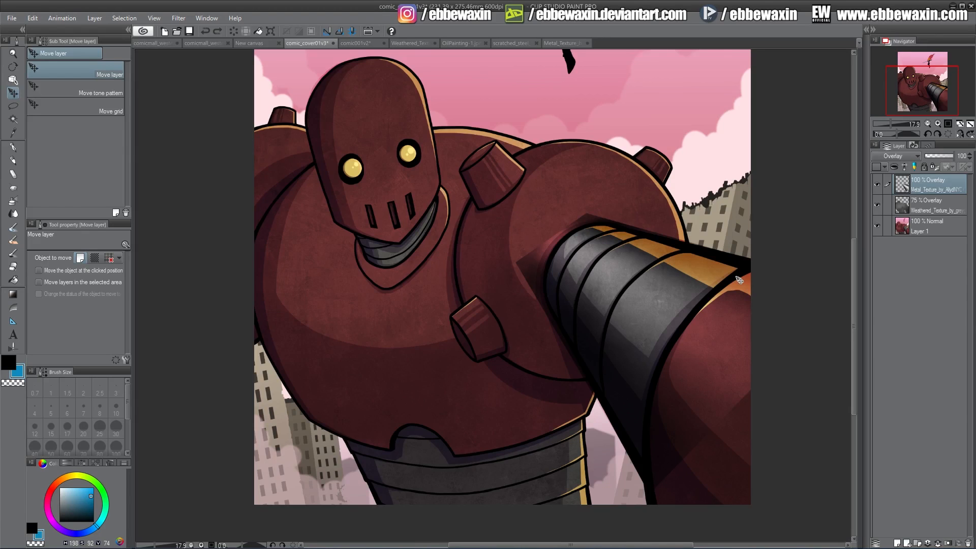
# - Hide the weathered texture layer and lower the metal texture layer's opacity to 98%
pyautogui.click(14, 265)
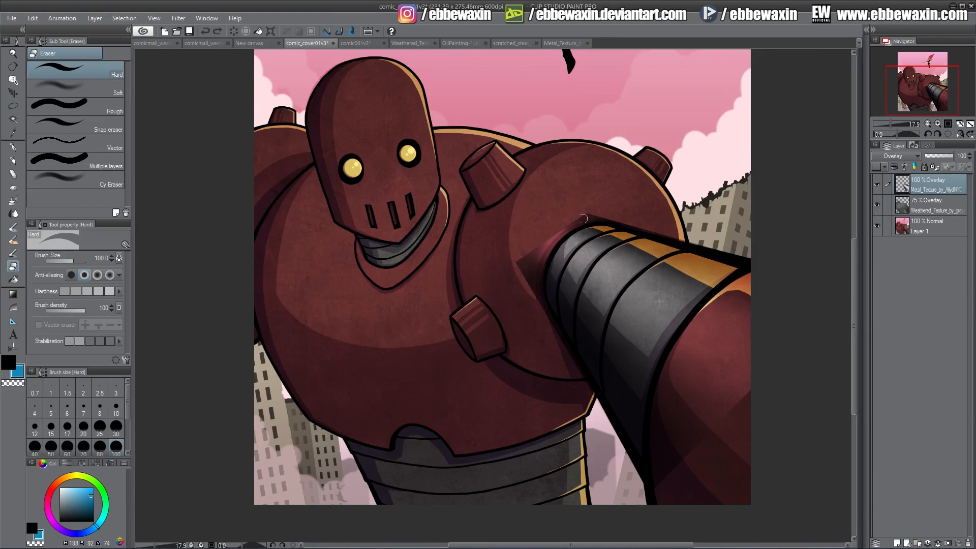
pyautogui.click(876, 205)
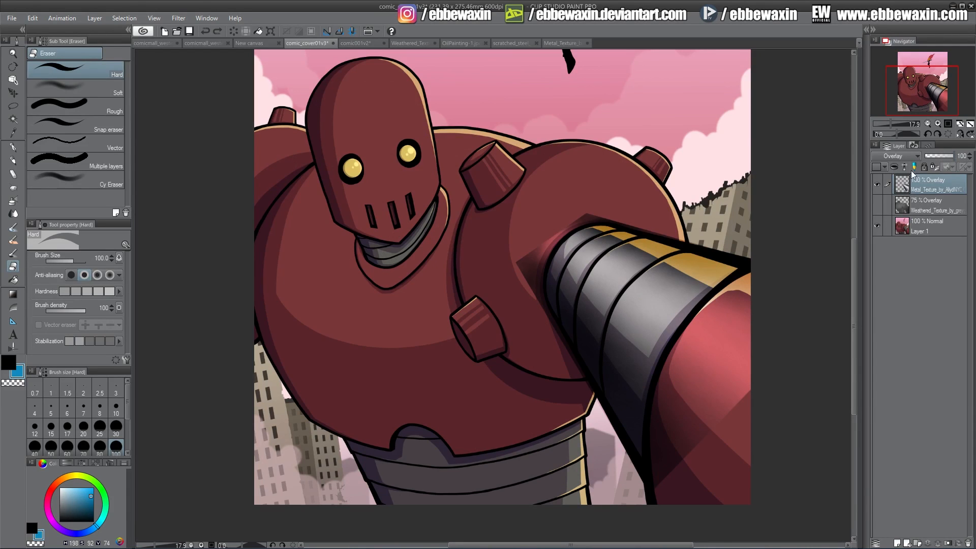
pyautogui.moveTo(948, 156)
pyautogui.mouseDown()
pyautogui.moveTo(932, 157)
pyautogui.moveTo(951, 157)
pyautogui.mouseUp()
# - Remove the metal texture from the red forearm using the Hard eraser at size 250, and delete the rest inside a lasso selection
pyautogui.scroll(-2, 127, 416)
pyautogui.click(100, 433)
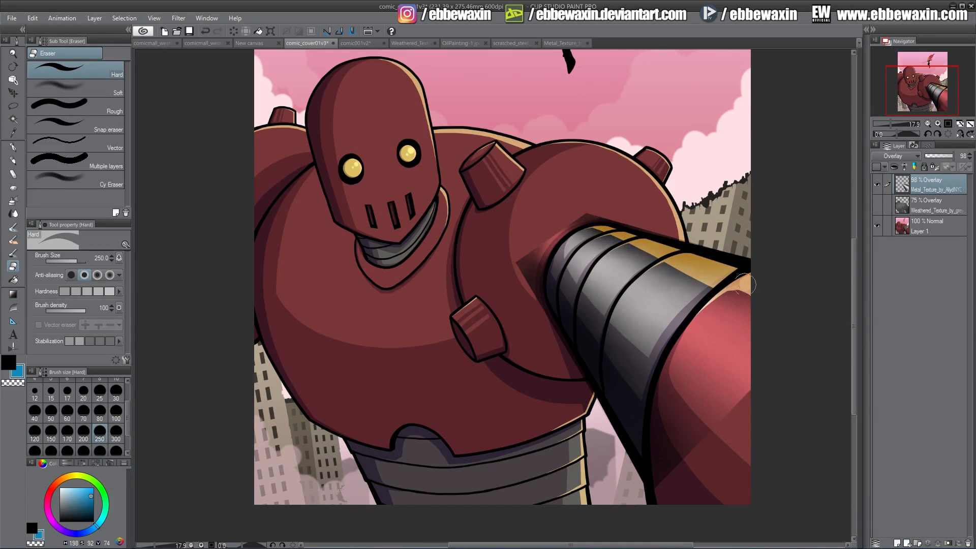
pyautogui.moveTo(744, 284)
pyautogui.mouseDown()
pyautogui.moveTo(718, 301)
pyautogui.moveTo(669, 368)
pyautogui.moveTo(653, 435)
pyautogui.moveTo(662, 500)
pyautogui.moveTo(724, 309)
pyautogui.moveTo(676, 367)
pyautogui.mouseUp()
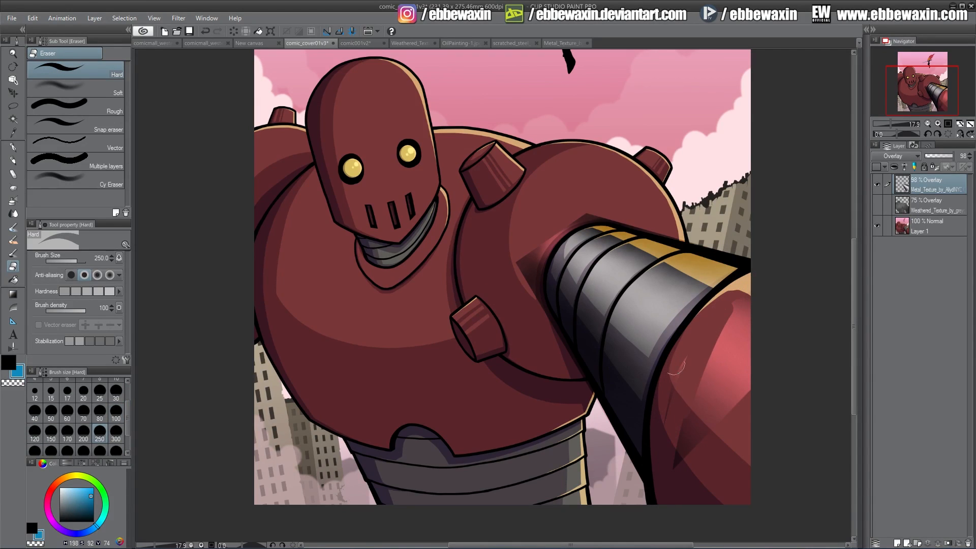
pyautogui.press('m')
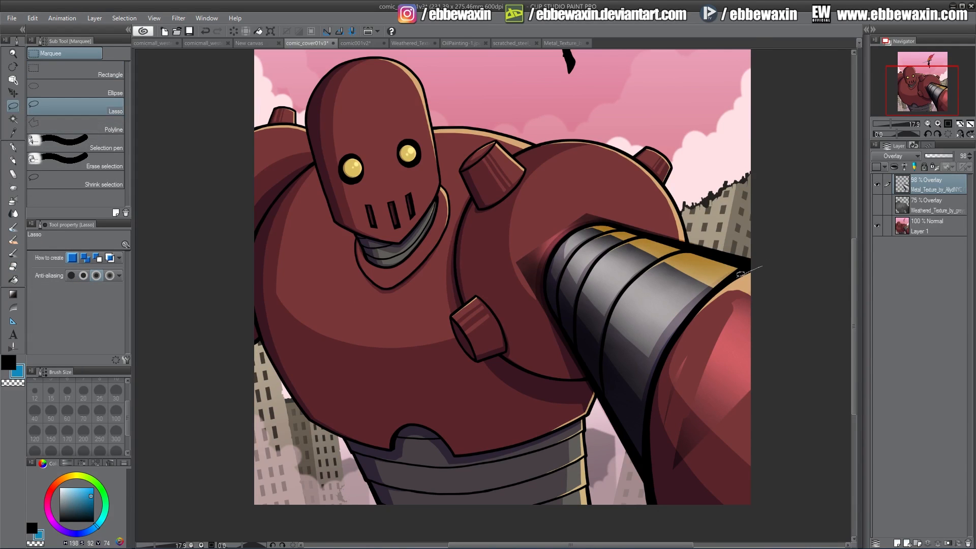
pyautogui.moveTo(740, 274)
pyautogui.mouseDown()
pyautogui.moveTo(692, 314)
pyautogui.moveTo(657, 373)
pyautogui.moveTo(648, 496)
pyautogui.moveTo(801, 208)
pyautogui.mouseUp()
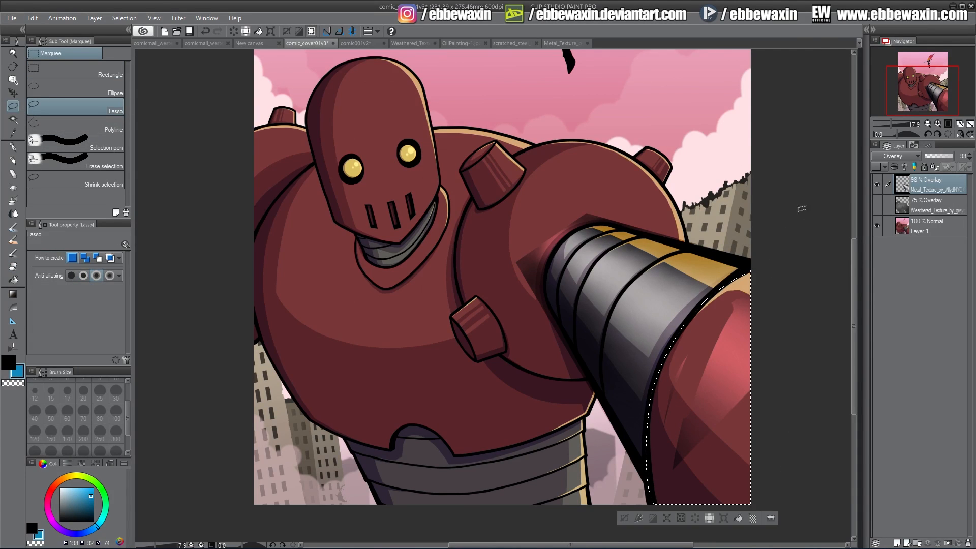
pyautogui.press('Delete')
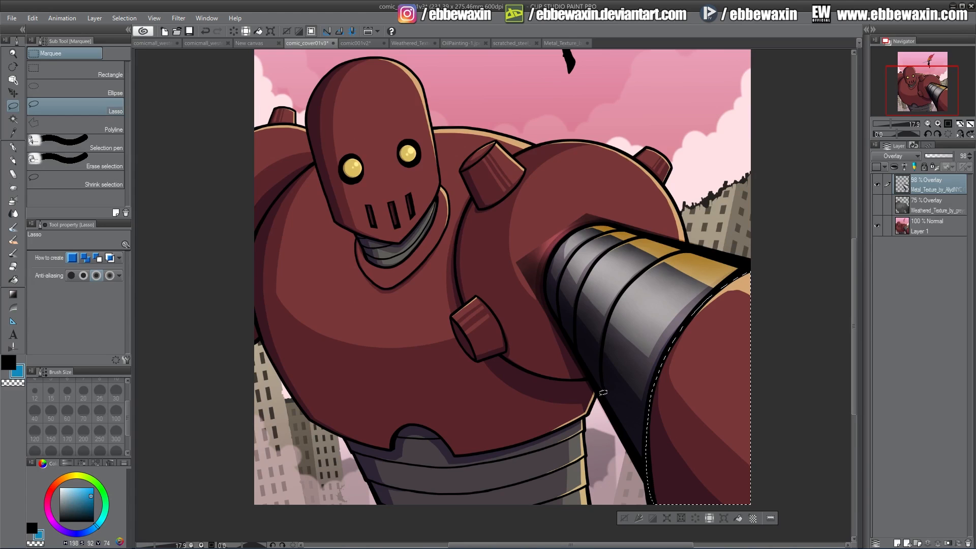
# - Lasso the areas below and above the banded arm section, delete the metal texture there, and clear the selection
pyautogui.moveTo(602, 392)
pyautogui.mouseDown()
pyautogui.moveTo(650, 499)
pyautogui.moveTo(585, 517)
pyautogui.moveTo(513, 391)
pyautogui.moveTo(498, 268)
pyautogui.moveTo(515, 238)
pyautogui.moveTo(542, 229)
pyautogui.moveTo(549, 300)
pyautogui.moveTo(599, 387)
pyautogui.mouseUp()
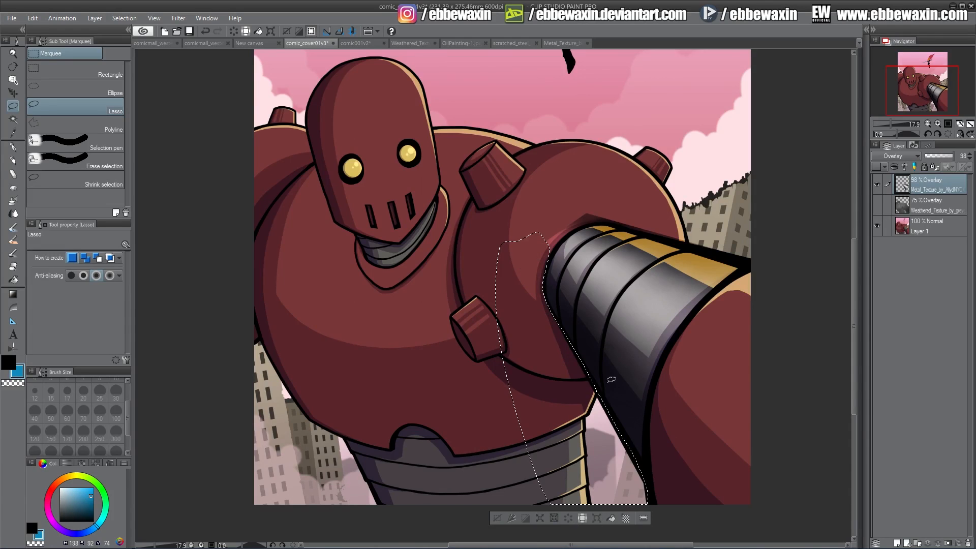
pyautogui.moveTo(761, 242)
pyautogui.mouseDown()
pyautogui.moveTo(767, 262)
pyautogui.moveTo(636, 225)
pyautogui.moveTo(584, 224)
pyautogui.moveTo(561, 240)
pyautogui.moveTo(545, 278)
pyautogui.moveTo(518, 295)
pyautogui.moveTo(549, 187)
pyautogui.moveTo(663, 185)
pyautogui.mouseUp()
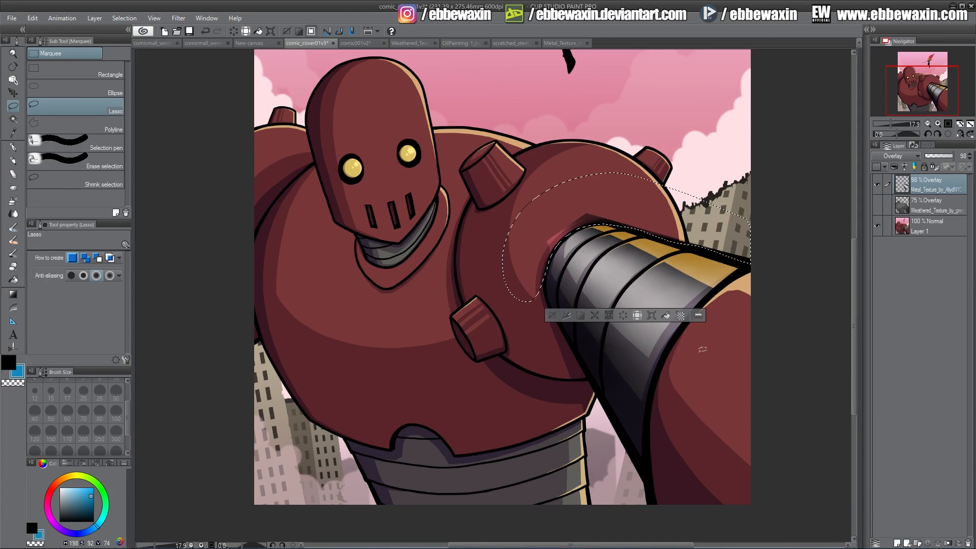
pyautogui.hotkey('ctrl', 'd')
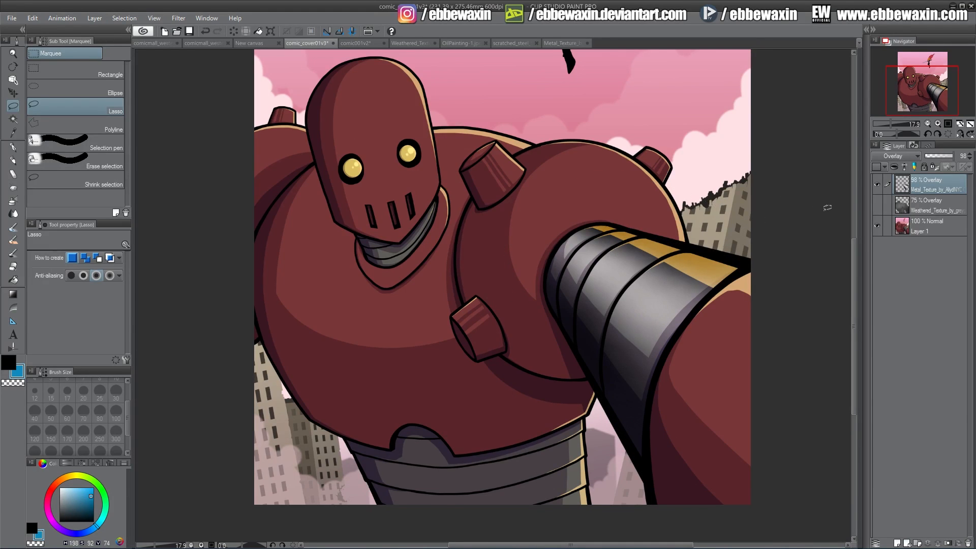
# - Toggle the weathered texture layer's visibility to compare the robot with and without it
pyautogui.click(876, 206)
pyautogui.click(876, 205)
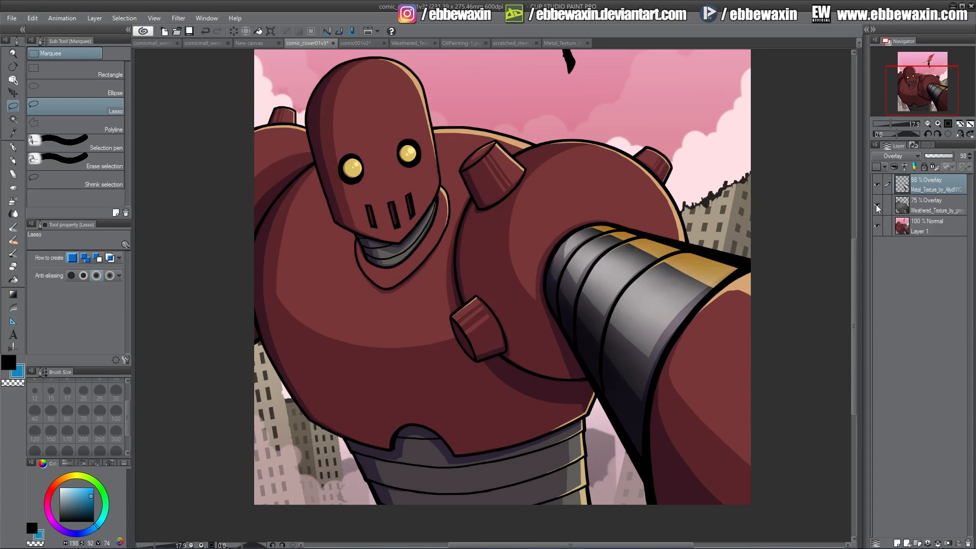
# - Compare the robot with and without the weathered texture, leave that texture visible, and set the metal texture layer's opacity to 80%
pyautogui.click(876, 205)
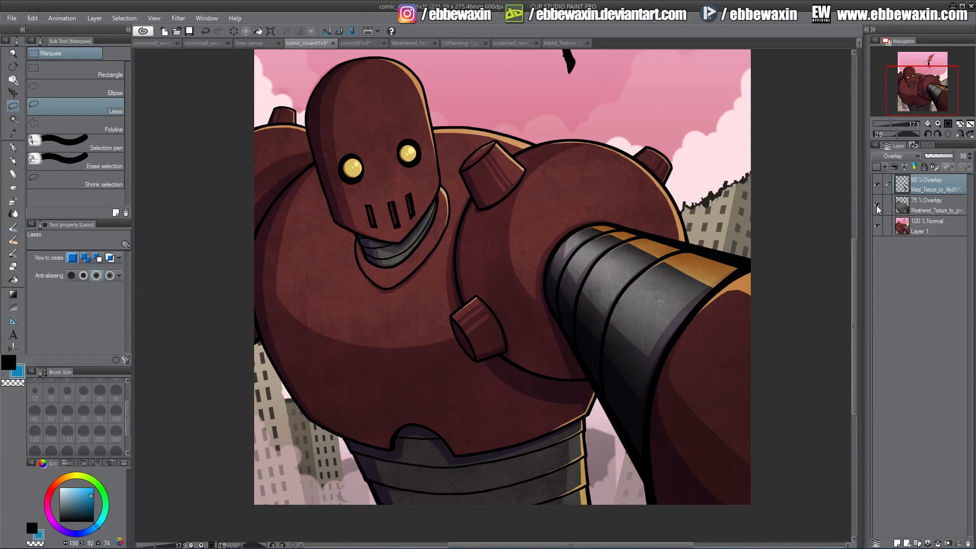
pyautogui.click(876, 205)
pyautogui.click(876, 205)
pyautogui.moveTo(943, 158)
pyautogui.mouseDown()
pyautogui.moveTo(932, 159)
pyautogui.moveTo(948, 159)
pyautogui.mouseUp()
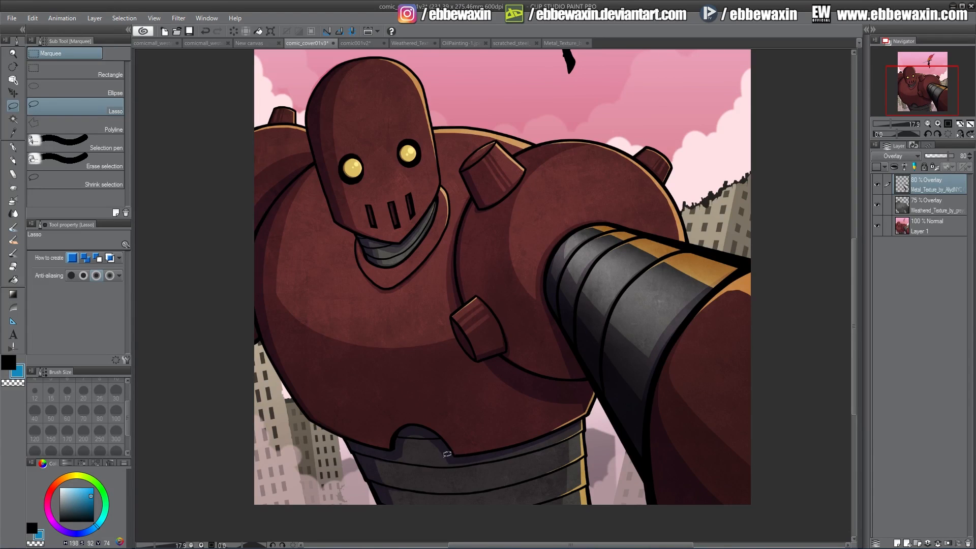
pyautogui.moveTo(915, 91); pyautogui.dragTo(914, 95)
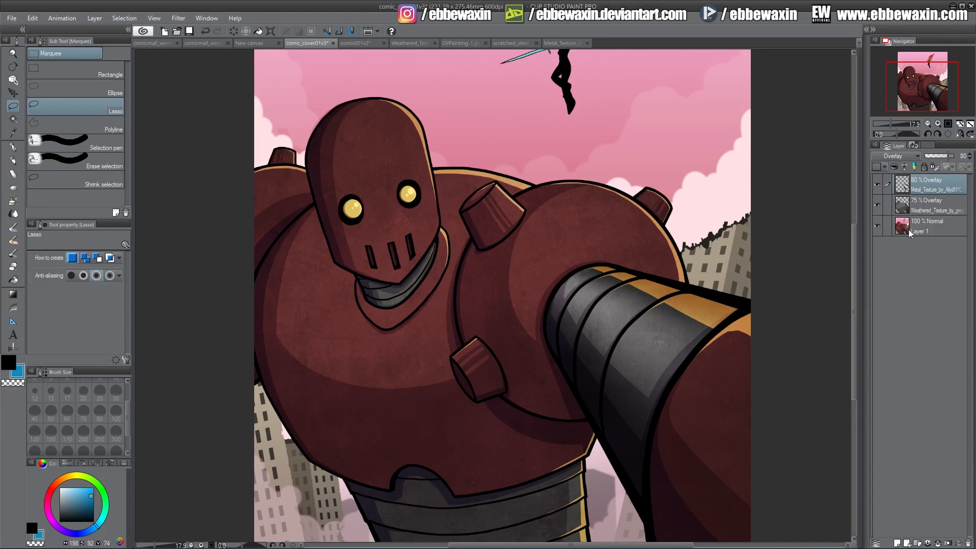
# - Add a new layer and paint a pale pink highlight along the banded arm's gold edge with the Lighter pencil at size 100
pyautogui.click(897, 542)
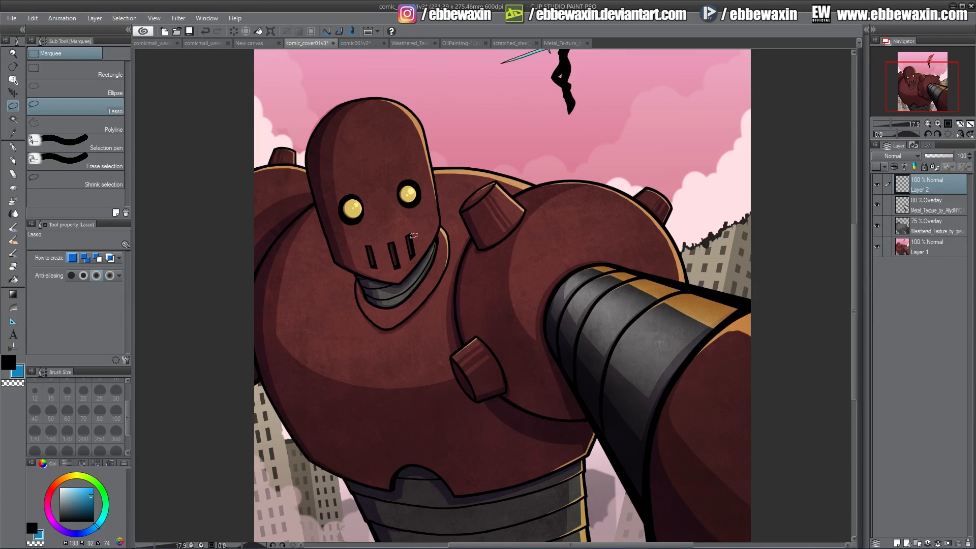
pyautogui.click(13, 160)
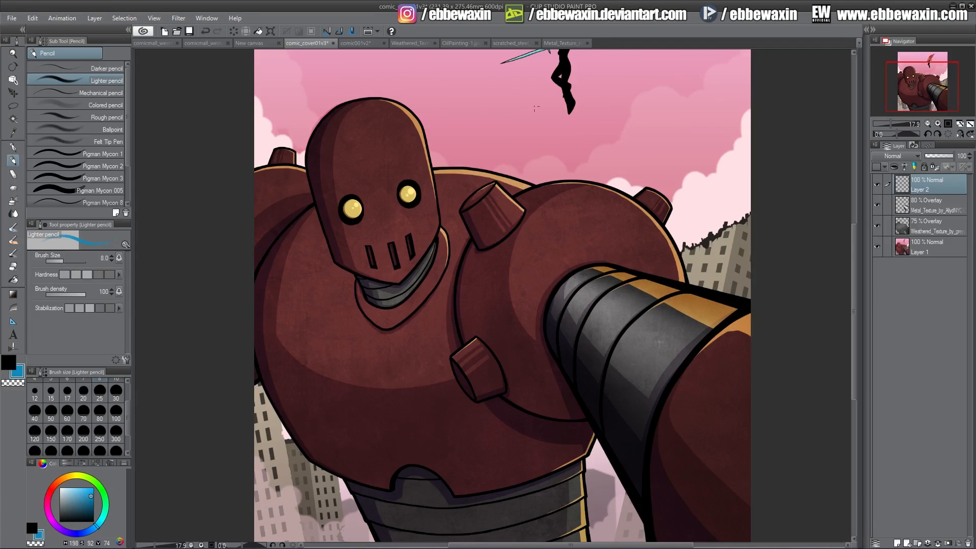
pyautogui.keyDown('alt'); pyautogui.click(483, 56); pyautogui.keyUp('alt')
pyautogui.moveTo(67, 489); pyautogui.dragTo(66, 486)
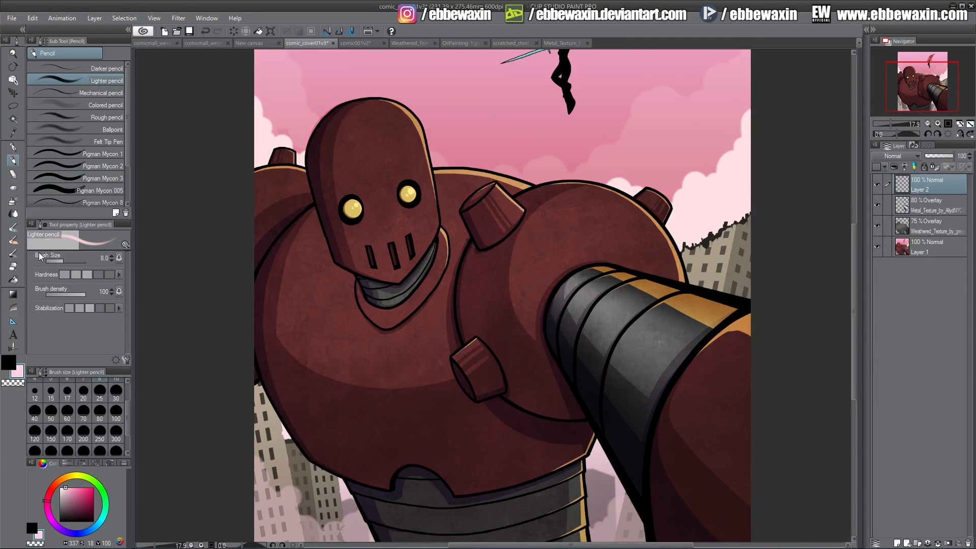
pyautogui.click(116, 412)
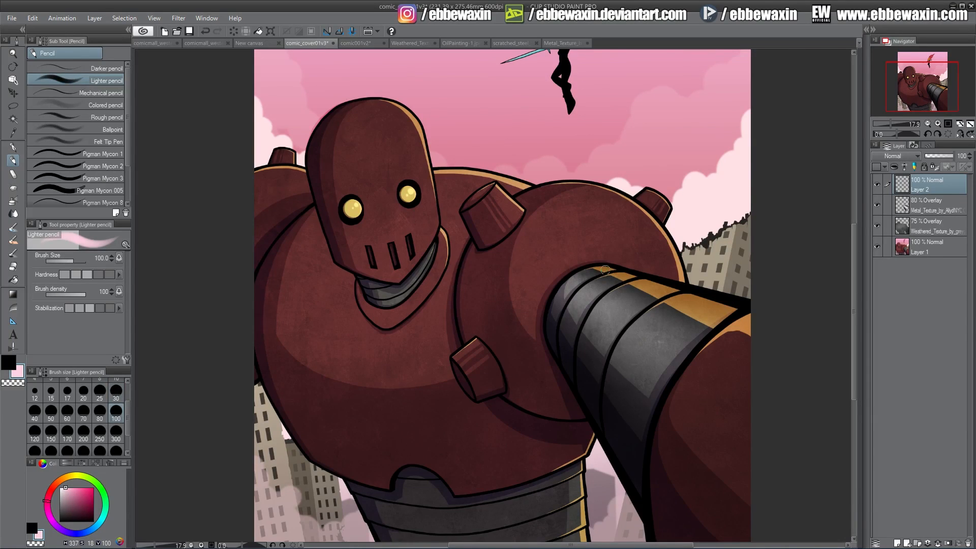
pyautogui.moveTo(608, 270)
pyautogui.mouseDown()
pyautogui.moveTo(742, 323)
pyautogui.moveTo(733, 317)
pyautogui.moveTo(767, 309)
pyautogui.mouseUp()
# - Try Overlay, Soft light, Add (Glow) and Add blending on the pink highlight layer, and settle on Overlay
pyautogui.click(895, 156)
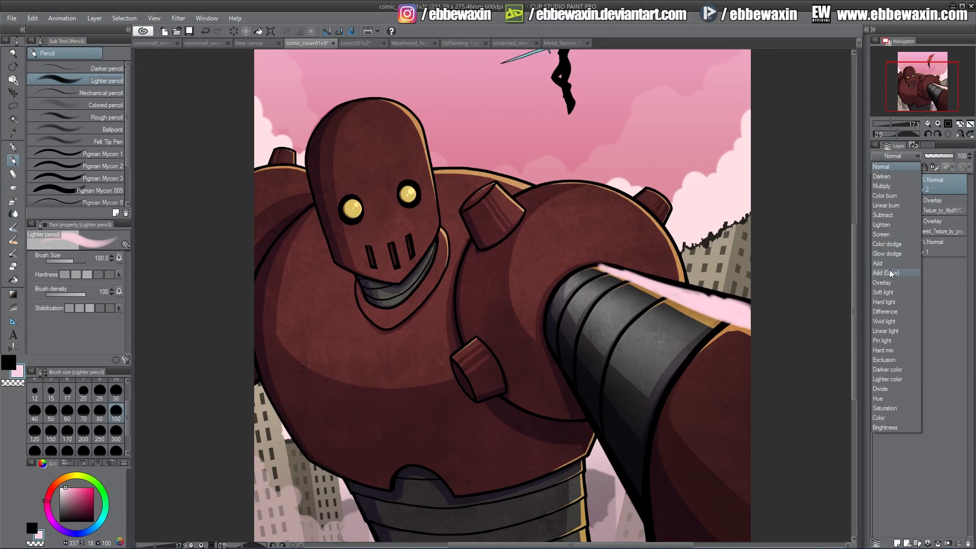
pyautogui.click(887, 282)
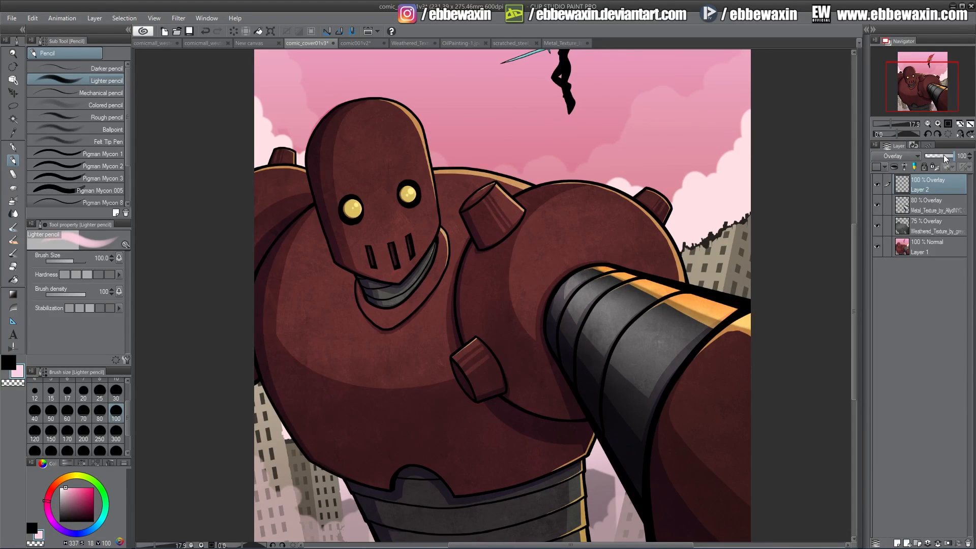
pyautogui.click(901, 156)
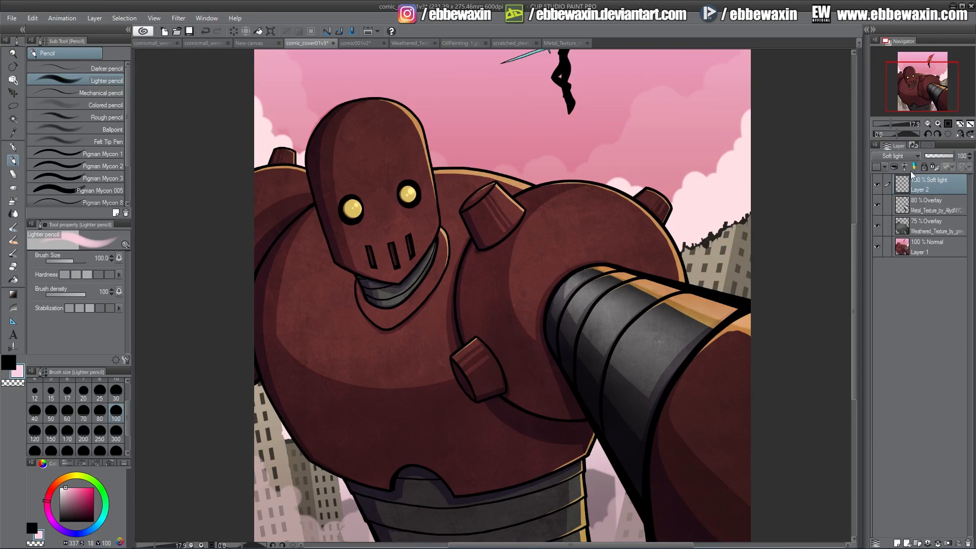
pyautogui.click(907, 156)
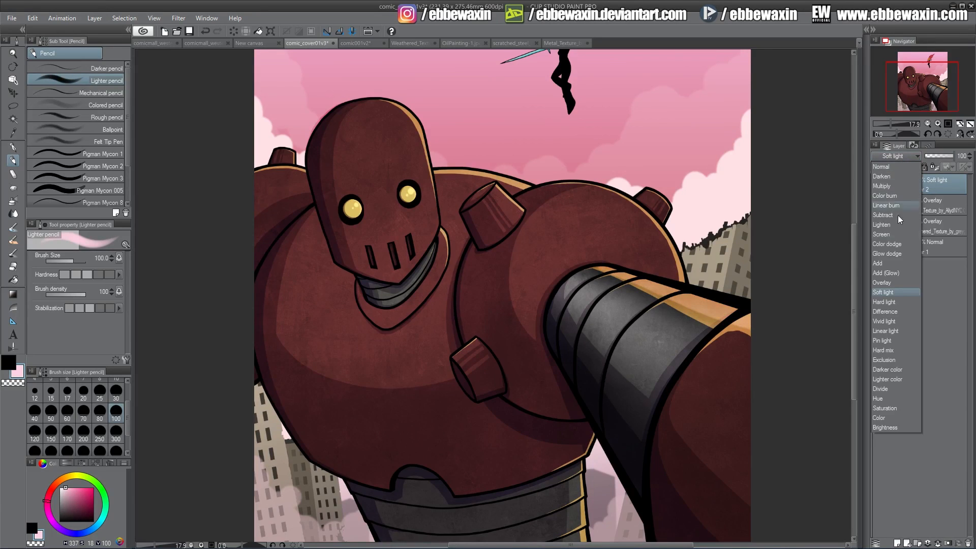
pyautogui.click(887, 272)
pyautogui.click(900, 157)
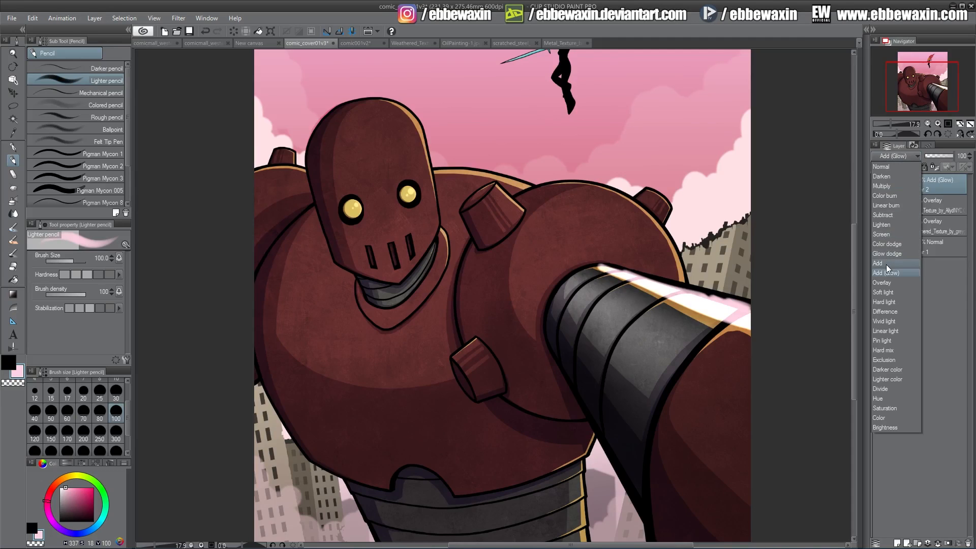
pyautogui.click(885, 263)
pyautogui.click(901, 156)
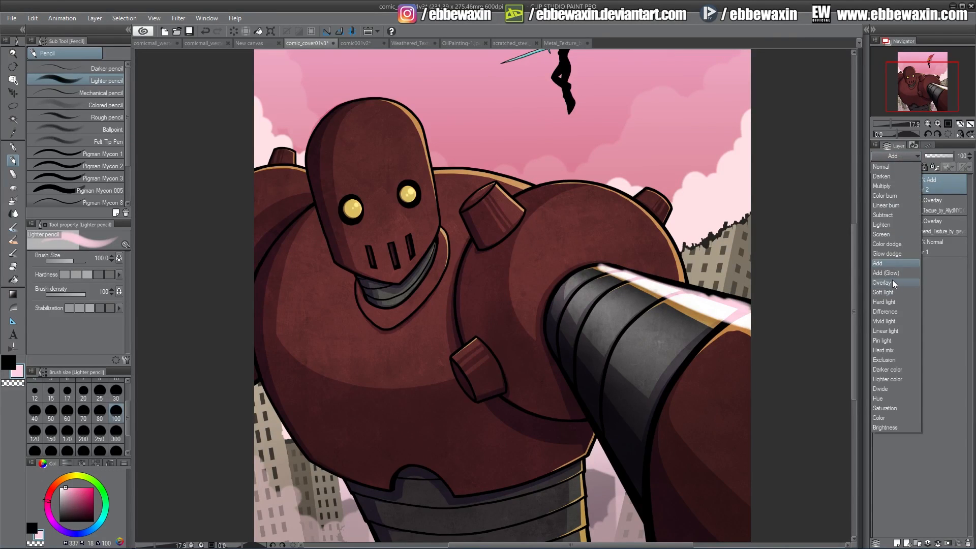
pyautogui.click(893, 282)
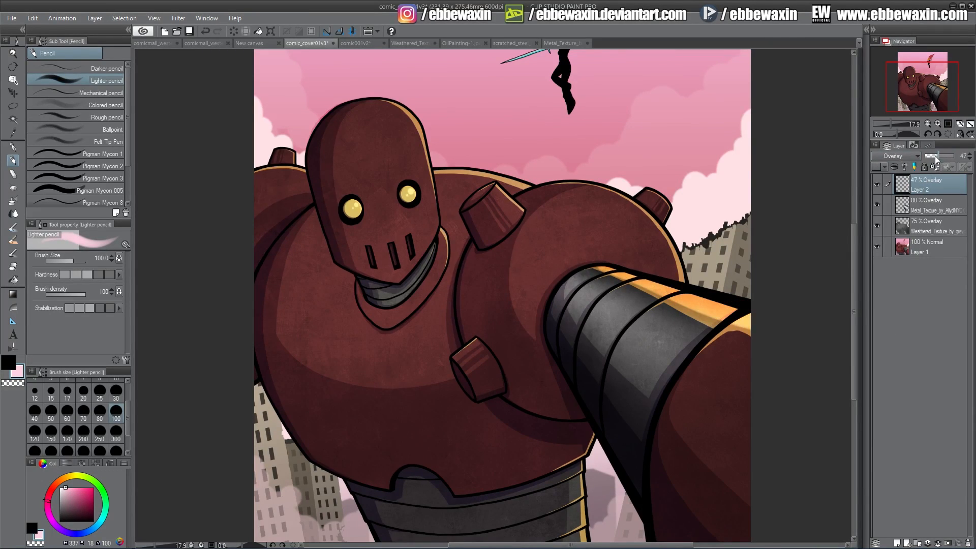
# - Set the highlight layer's opacity to 100%, and briefly hide the base artwork to inspect the overlay layers alone
pyautogui.moveTo(934, 155); pyautogui.dragTo(963, 157)
pyautogui.click(876, 246)
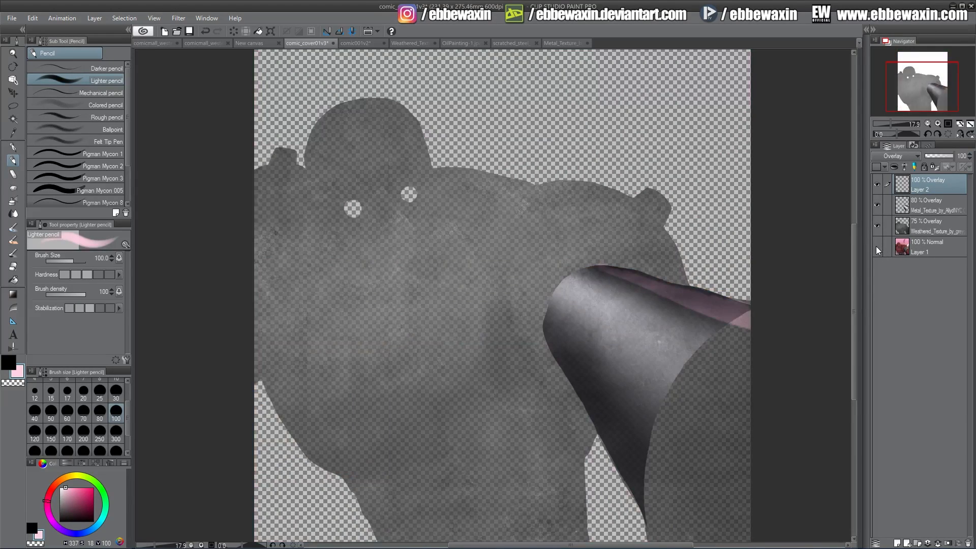
pyautogui.click(876, 246)
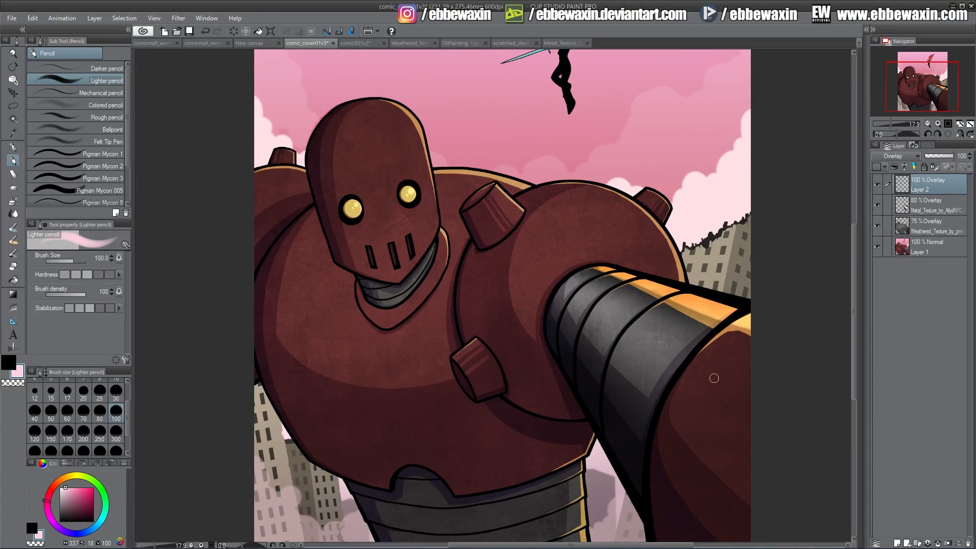
# - Look over the comic001v2 panel and the open texture images, and bring up the scratched steel texture
pyautogui.click(357, 43)
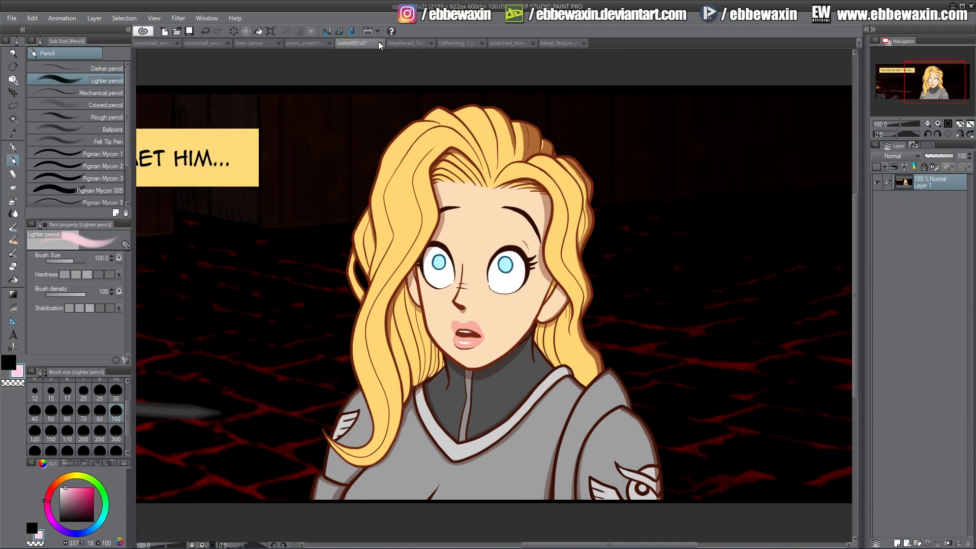
pyautogui.click(458, 43)
pyautogui.click(410, 46)
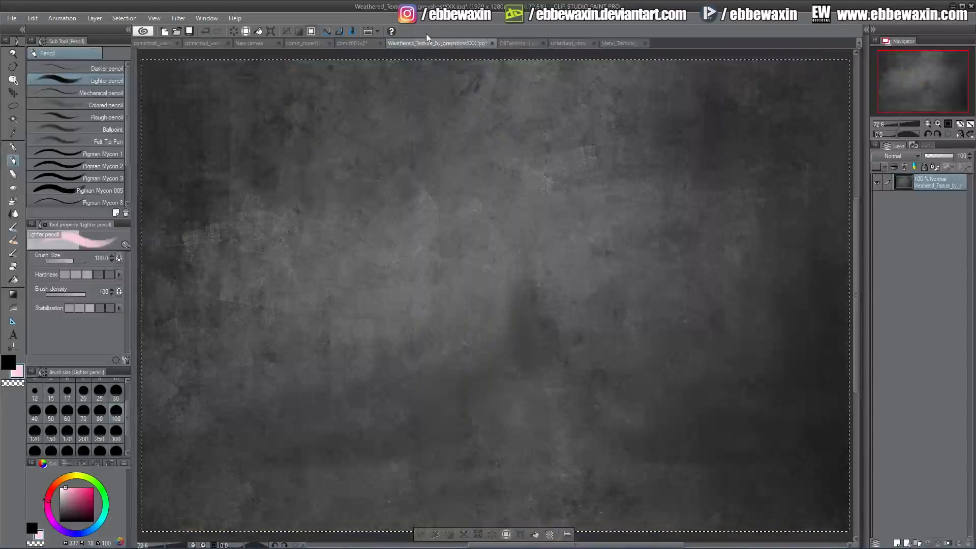
pyautogui.click(525, 44)
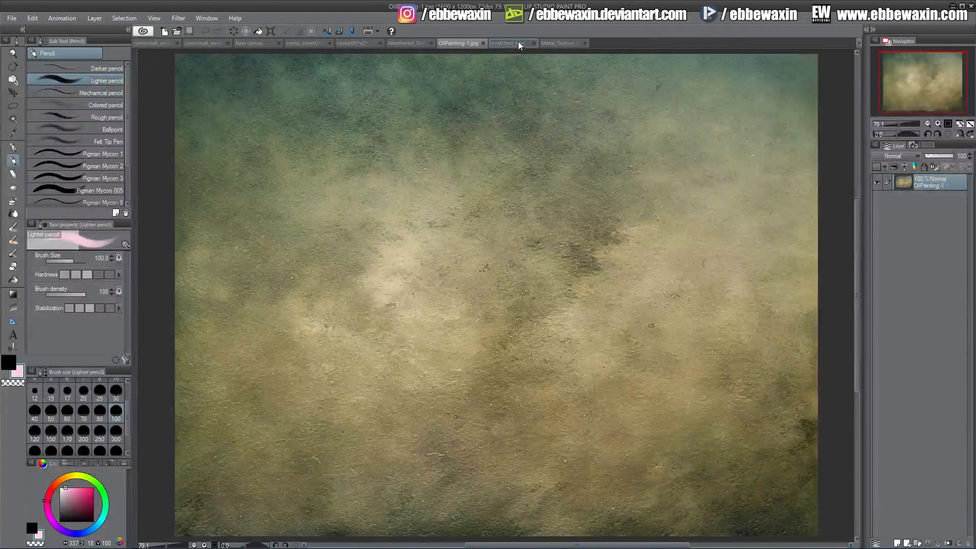
pyautogui.click(559, 43)
pyautogui.click(516, 43)
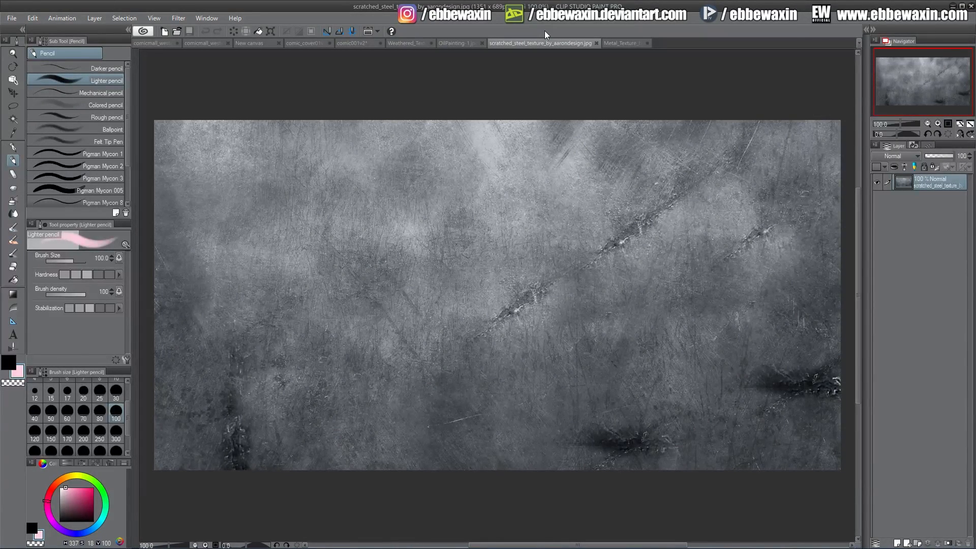
# - Select the whole scratched steel texture and reduce its saturation to -69 with the Hue/Saturation/Luminosity correction
pyautogui.hotkey('ctrl', 'a')
pyautogui.click(32, 20)
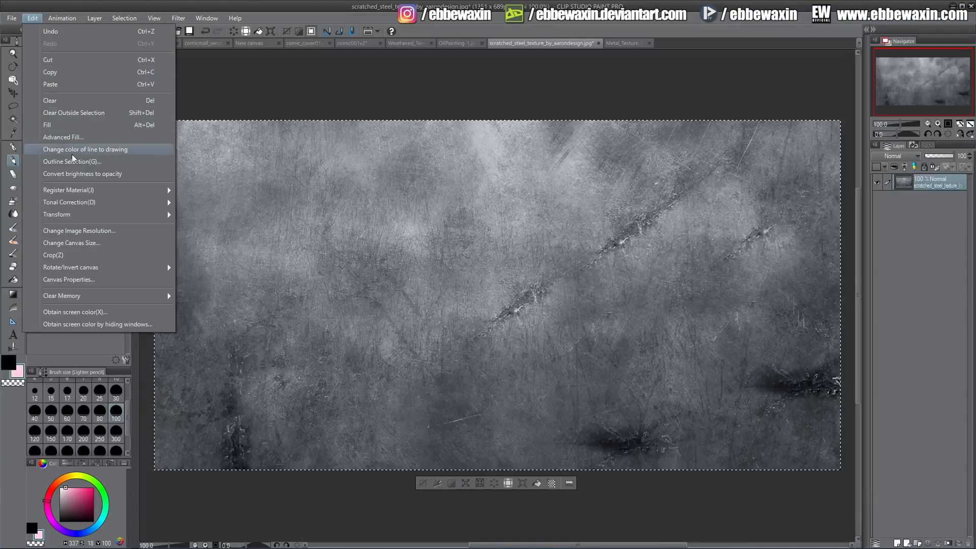
pyautogui.moveTo(101, 202)
pyautogui.click(224, 215)
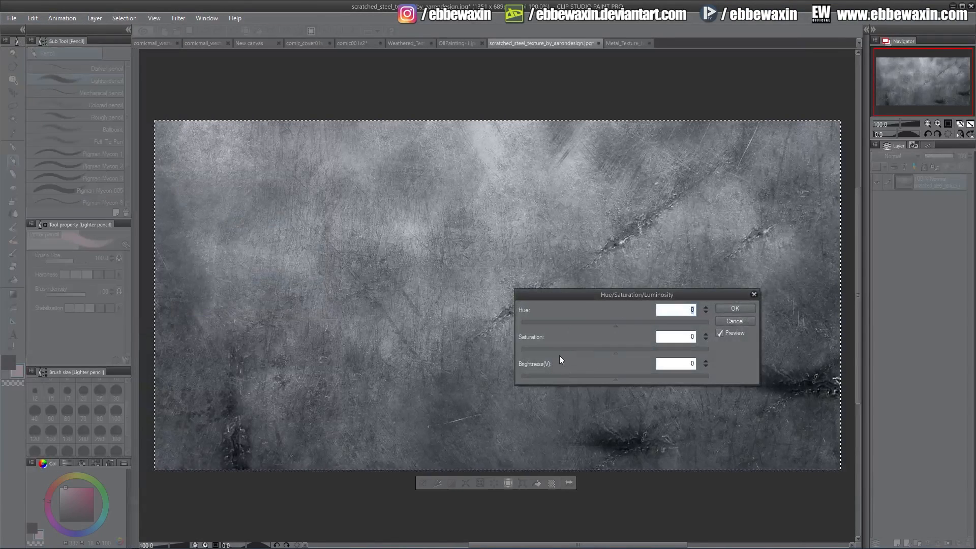
pyautogui.moveTo(558, 350); pyautogui.dragTo(550, 351)
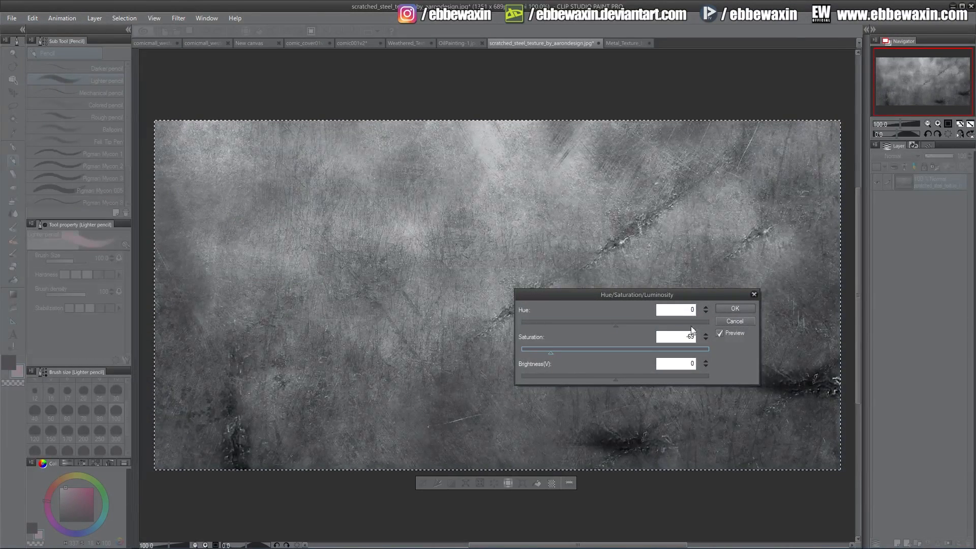
pyautogui.click(734, 308)
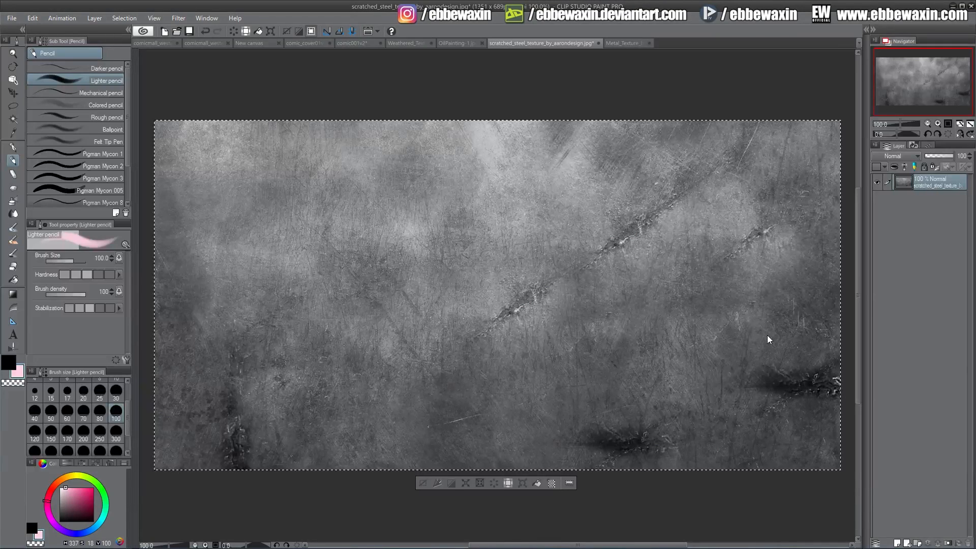
# - Paste the steel texture into comic001v2, move it over the blonde woman, and lower its layer opacity to 71%
pyautogui.click(362, 44)
pyautogui.hotkey('ctrl', 'v')
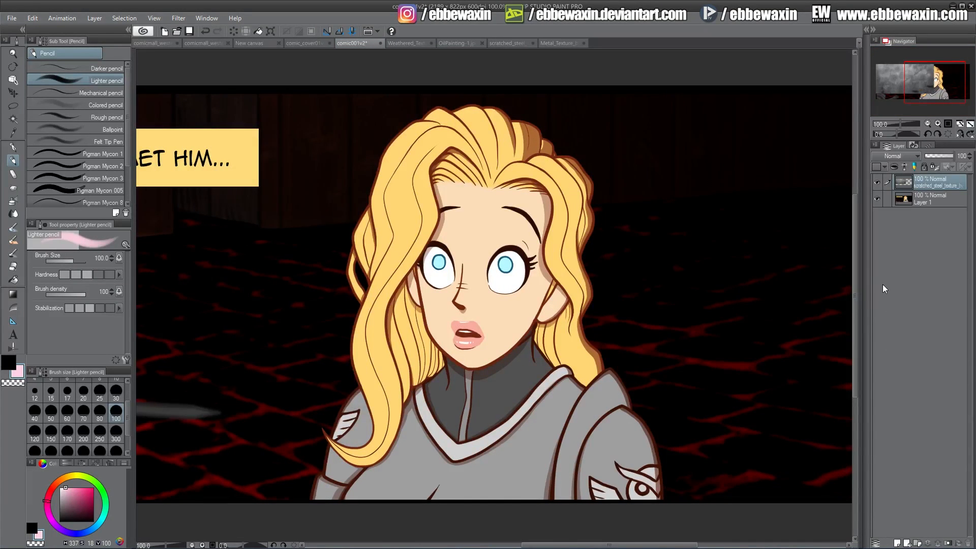
pyautogui.press('k')
pyautogui.moveTo(297, 203); pyautogui.dragTo(623, 350)
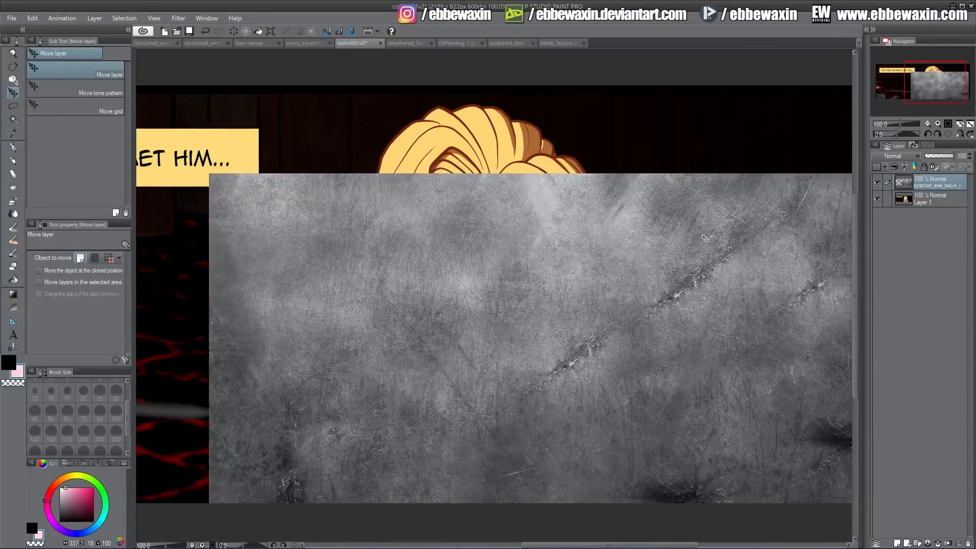
pyautogui.moveTo(941, 156); pyautogui.dragTo(948, 157)
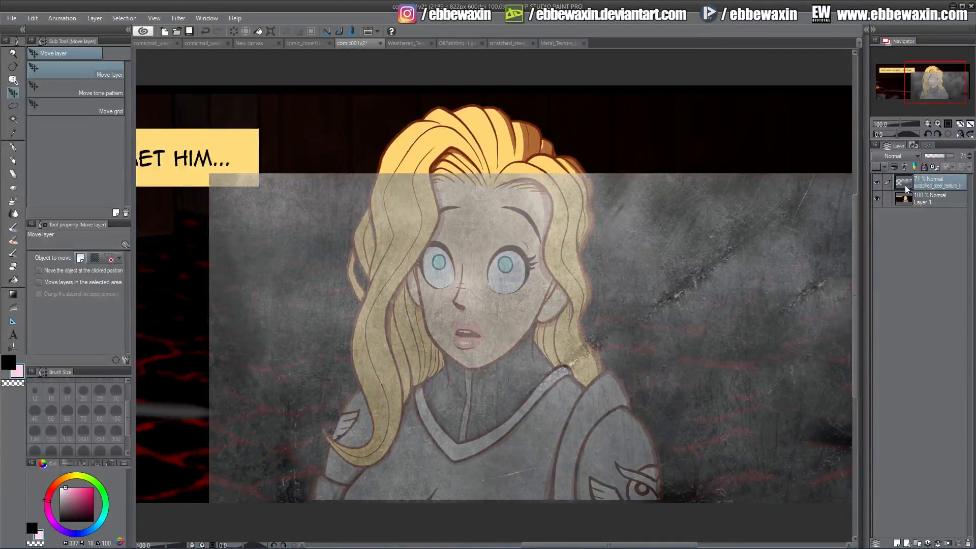
pyautogui.moveTo(747, 307); pyautogui.dragTo(717, 282)
# - Scale the steel texture to 111% with its proportions kept, reposition it over the woman's armor, and apply the transformation
pyautogui.click(33, 18)
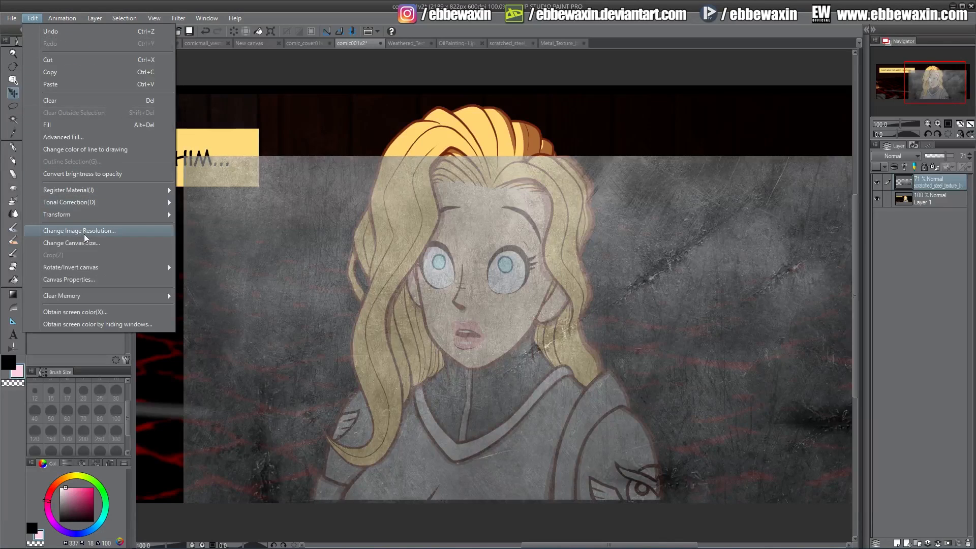
pyautogui.moveTo(90, 215)
pyautogui.click(239, 219)
pyautogui.moveTo(183, 156); pyautogui.dragTo(148, 142)
pyautogui.moveTo(673, 247); pyautogui.dragTo(693, 258)
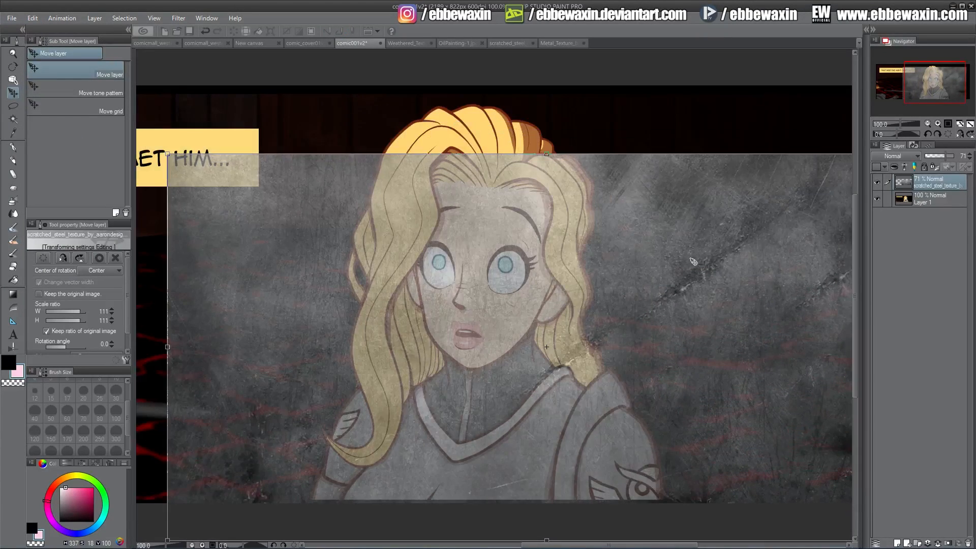
pyautogui.moveTo(628, 286); pyautogui.dragTo(649, 292)
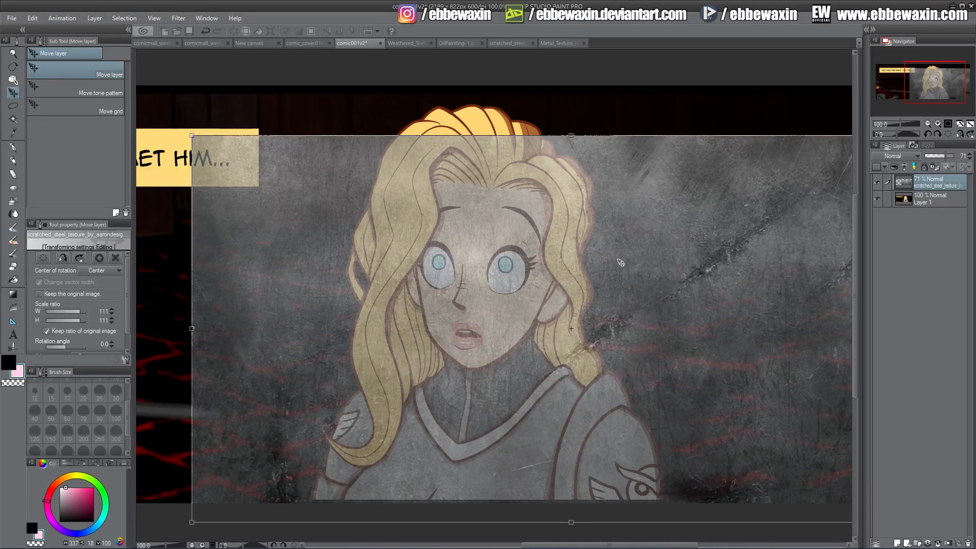
pyautogui.click(13, 97)
pyautogui.click(441, 208)
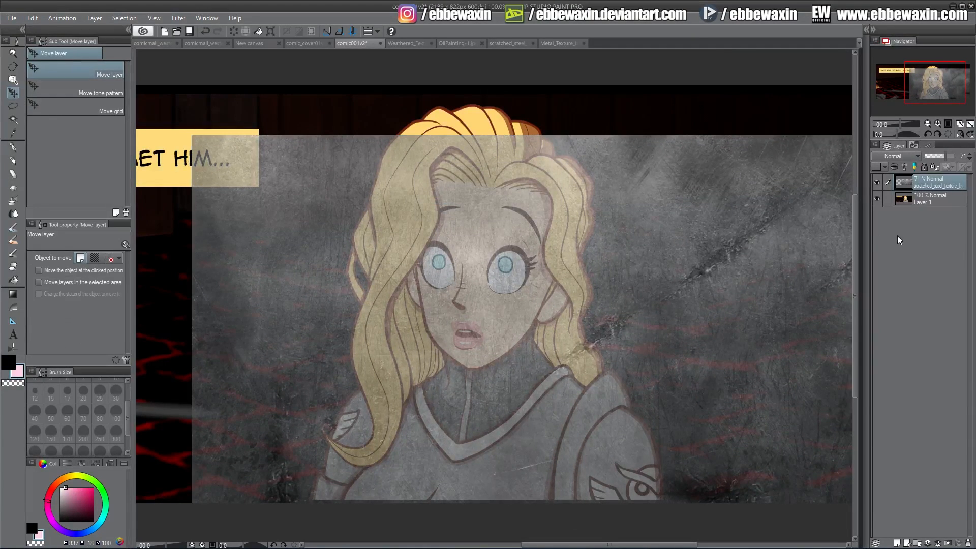
# - Set the steel texture layer to Overlay blending with 97% opacity
pyautogui.moveTo(943, 157); pyautogui.dragTo(954, 157)
pyautogui.click(903, 156)
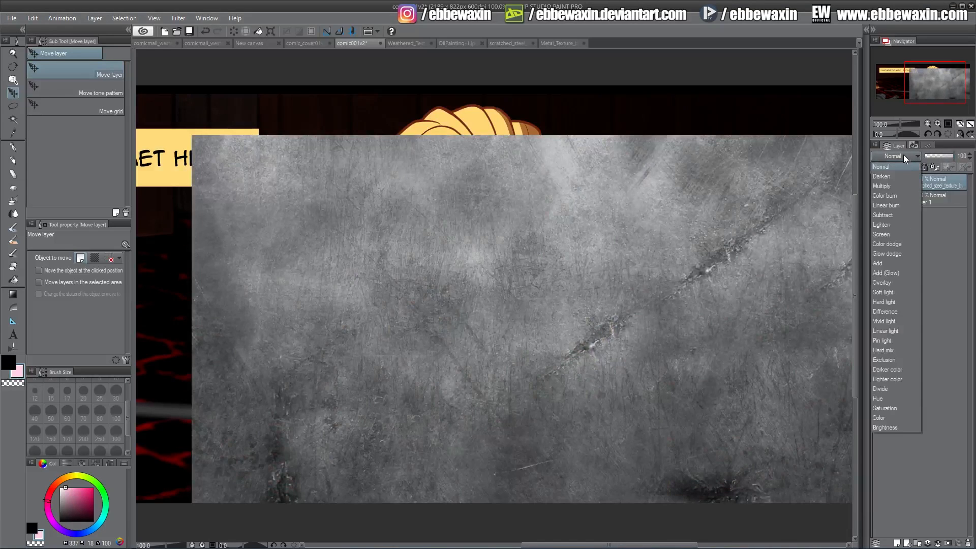
pyautogui.click(889, 283)
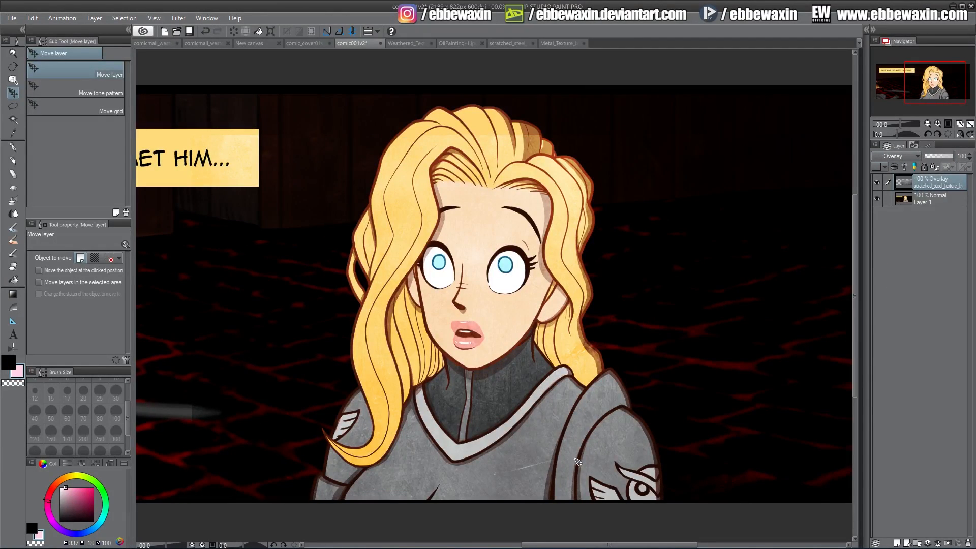
pyautogui.click(969, 158)
pyautogui.click(969, 158)
pyautogui.click(969, 158)
# - Lasso the areas around the woman's armor, clear the steel texture from them, and remove the selection
pyautogui.click(16, 266)
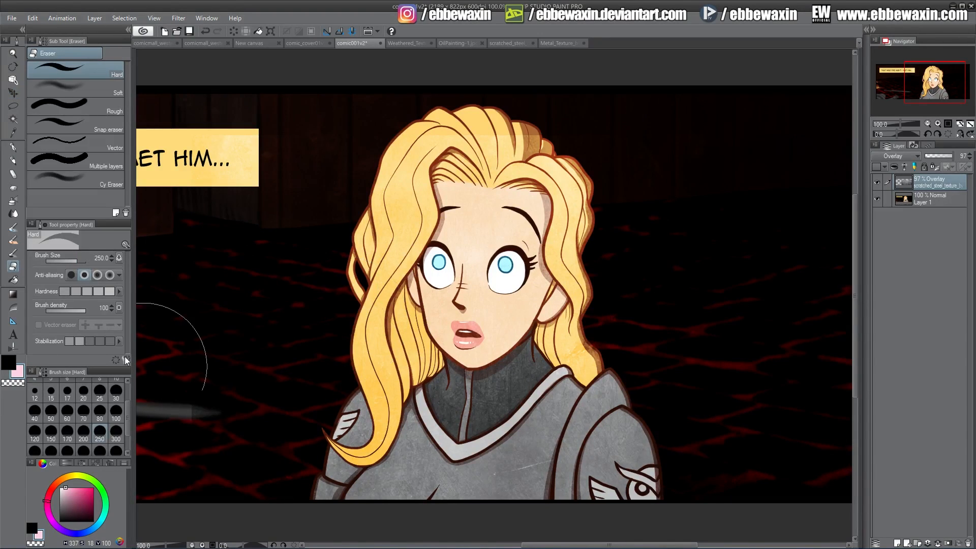
pyautogui.click(115, 391)
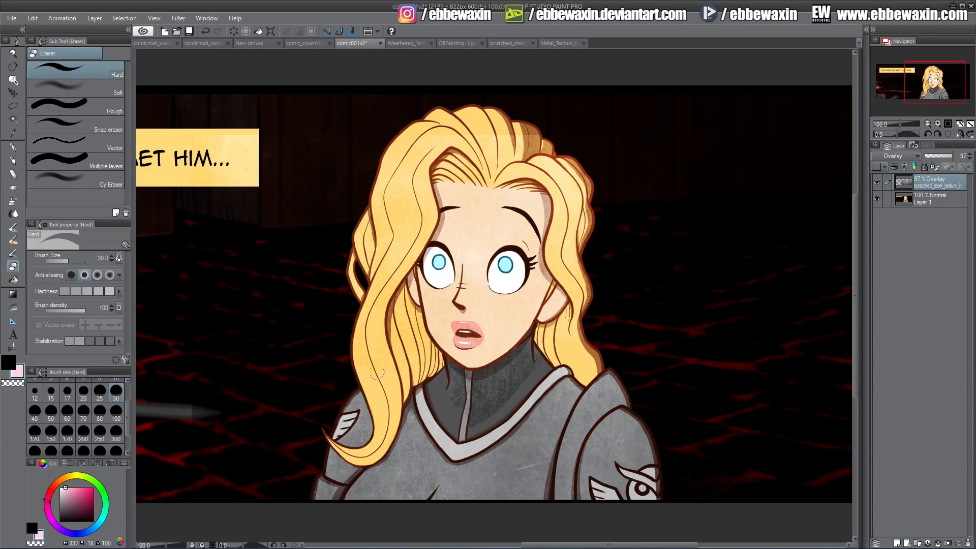
pyautogui.click(12, 106)
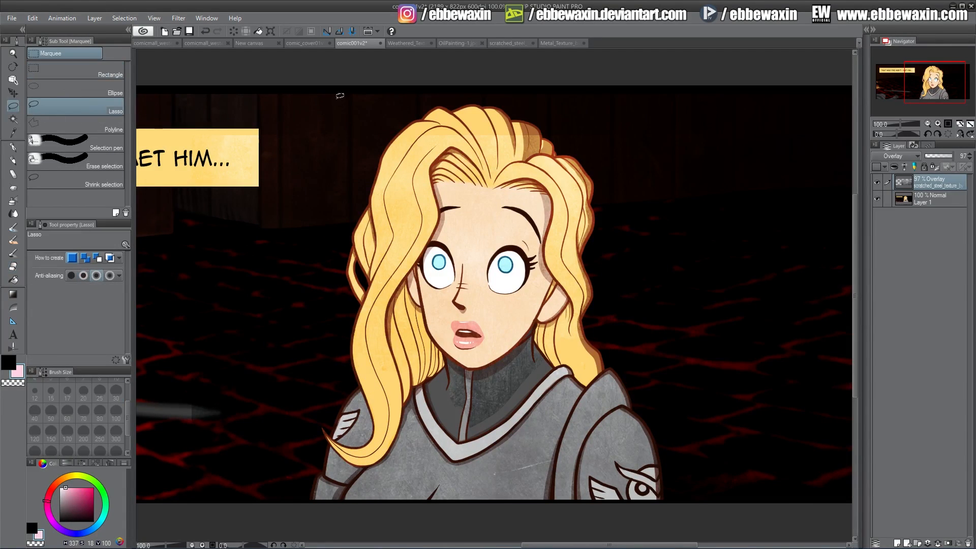
pyautogui.moveTo(329, 95)
pyautogui.mouseDown()
pyautogui.moveTo(308, 107)
pyautogui.moveTo(198, 249)
pyautogui.moveTo(157, 366)
pyautogui.moveTo(183, 499)
pyautogui.moveTo(263, 535)
pyautogui.moveTo(295, 530)
pyautogui.moveTo(328, 452)
pyautogui.moveTo(326, 426)
pyautogui.moveTo(332, 434)
pyautogui.moveTo(360, 382)
pyautogui.moveTo(351, 337)
pyautogui.mouseUp()
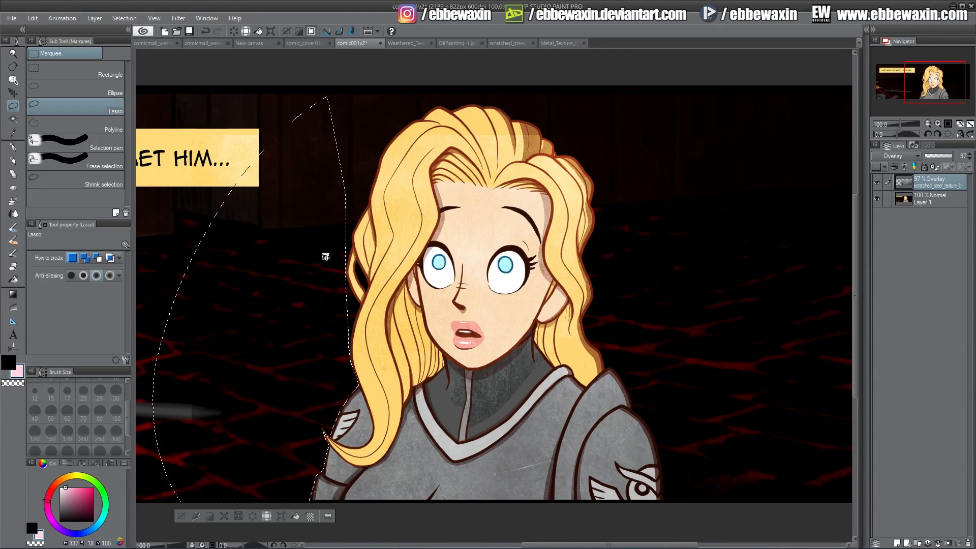
pyautogui.moveTo(692, 514)
pyautogui.mouseDown()
pyautogui.moveTo(666, 500)
pyautogui.moveTo(653, 430)
pyautogui.moveTo(612, 366)
pyautogui.moveTo(588, 385)
pyautogui.moveTo(568, 363)
pyautogui.moveTo(547, 367)
pyautogui.moveTo(468, 431)
pyautogui.moveTo(450, 422)
pyautogui.moveTo(424, 379)
pyautogui.moveTo(403, 404)
pyautogui.moveTo(375, 401)
pyautogui.moveTo(320, 327)
pyautogui.moveTo(326, 149)
pyautogui.moveTo(539, 57)
pyautogui.moveTo(705, 170)
pyautogui.moveTo(780, 315)
pyautogui.mouseUp()
pyautogui.click(559, 519)
pyautogui.hotkey('ctrl', 'd')
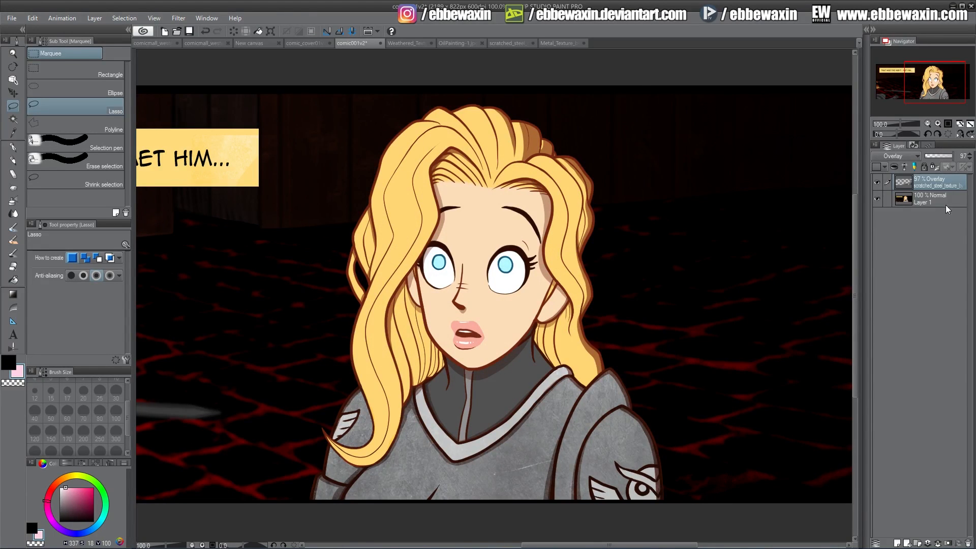
# - Duplicate the scratched steel texture layer and lower the copy's opacity to 56%
pyautogui.rightClick(923, 182)
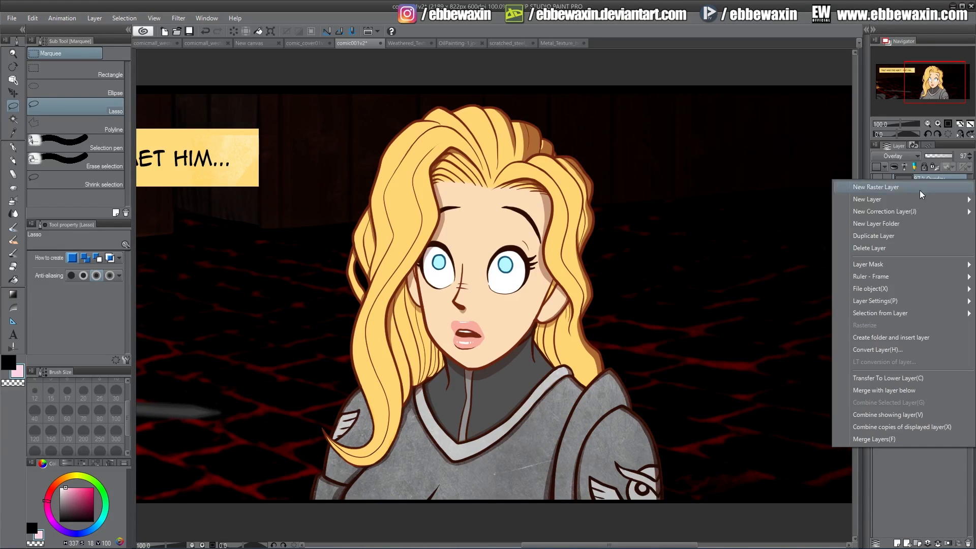
pyautogui.click(888, 236)
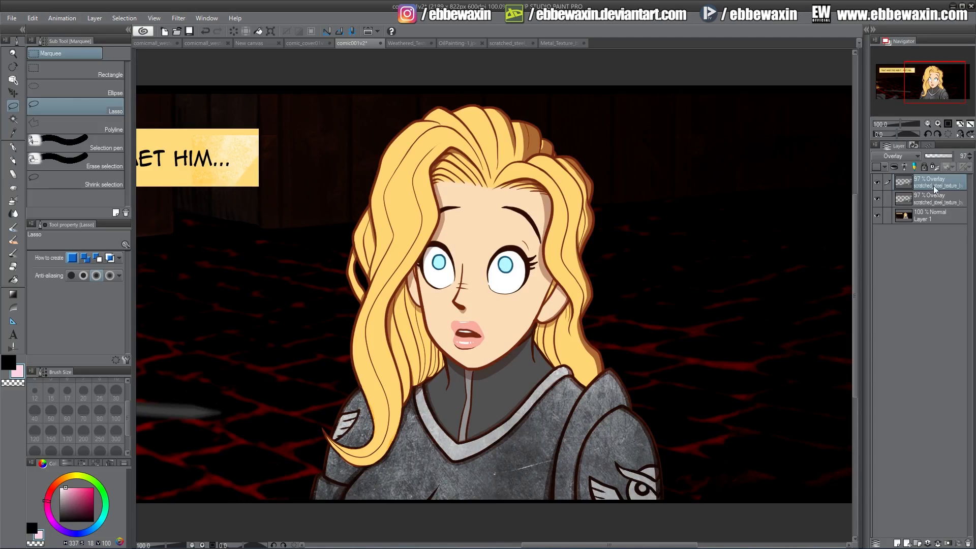
pyautogui.moveTo(940, 157)
pyautogui.mouseDown()
pyautogui.moveTo(928, 156)
pyautogui.moveTo(940, 156)
pyautogui.mouseUp()
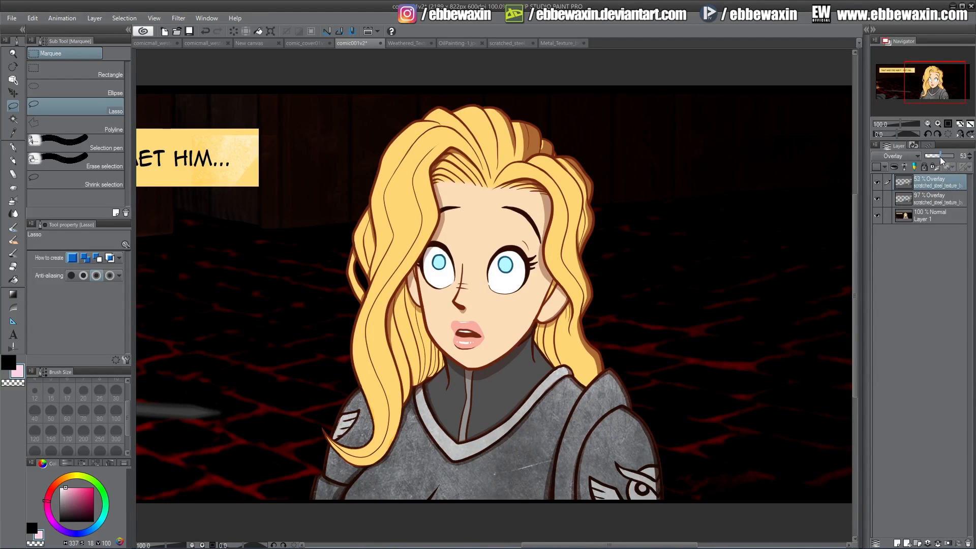
pyautogui.click(970, 154)
# - Apply the Blur filter to the duplicated steel texture layer
pyautogui.click(179, 19)
pyautogui.moveTo(194, 31)
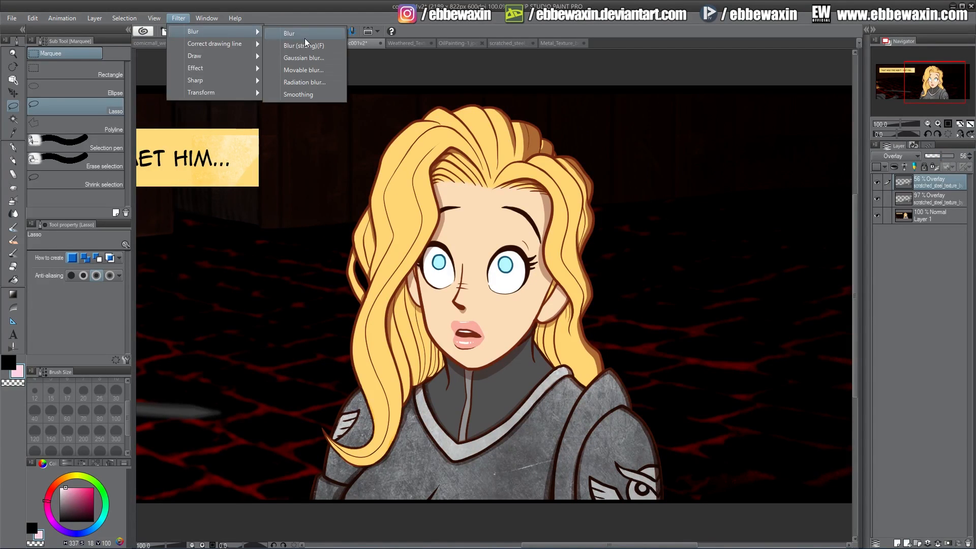
pyautogui.click(304, 34)
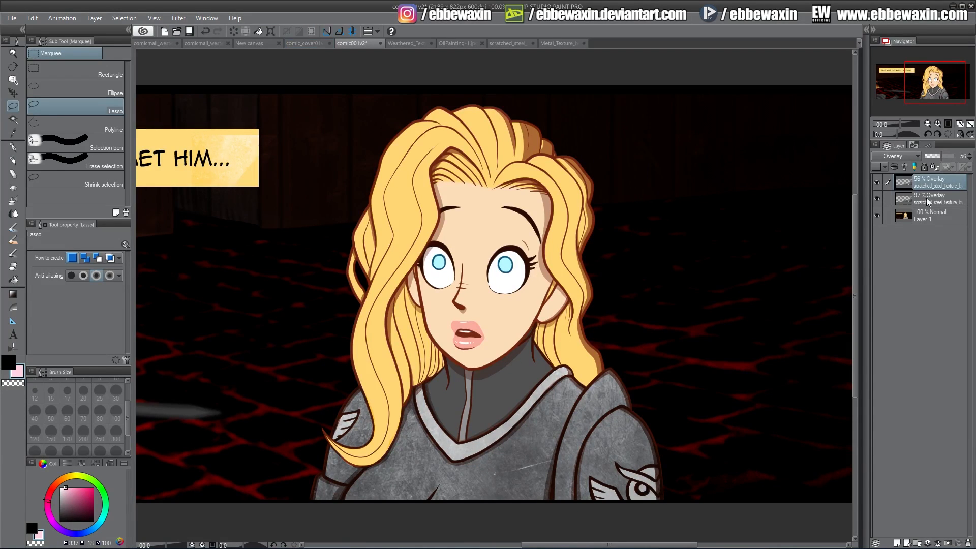
# - Copy the whole Metal_Texture image and paste it into comic001v2 as a new layer
pyautogui.click(510, 43)
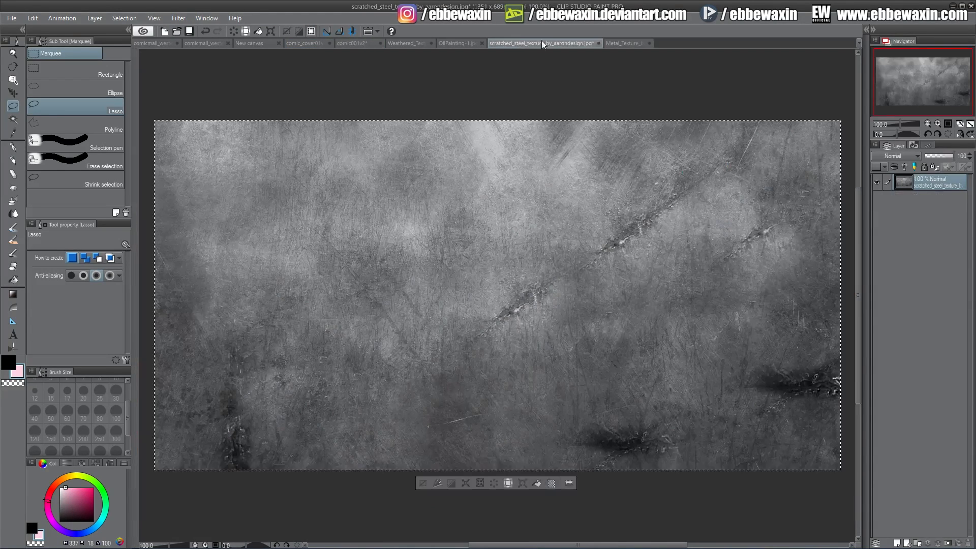
pyautogui.click(613, 43)
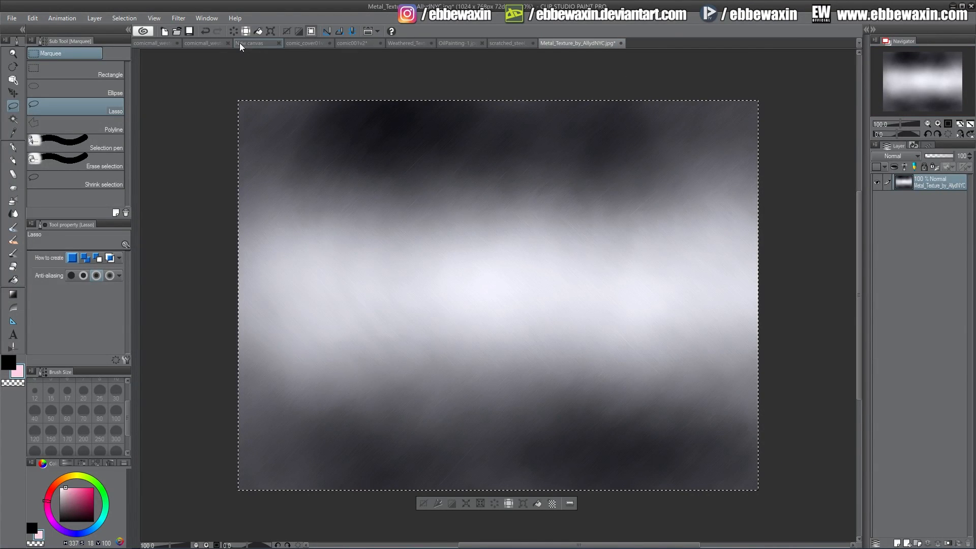
pyautogui.click(356, 43)
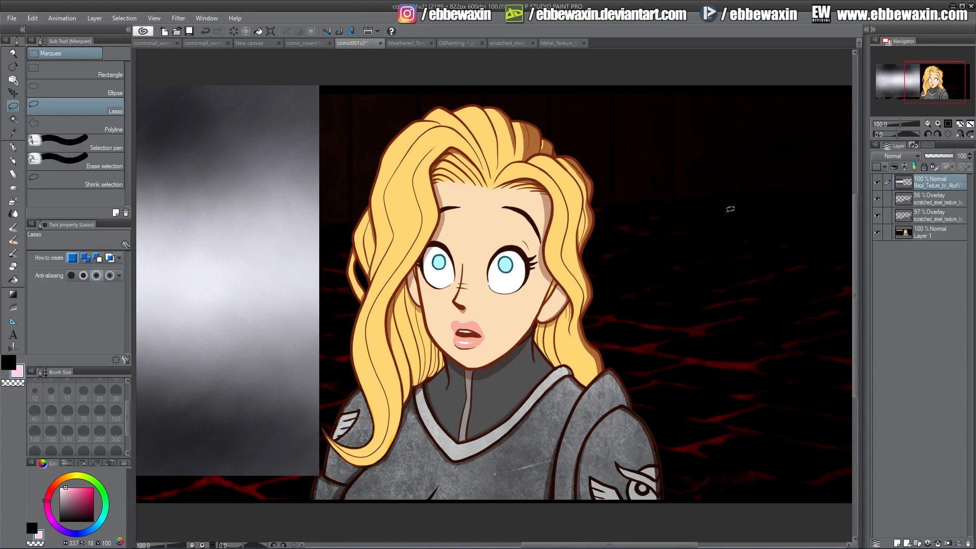
# - Rotate the metal texture 91.4 degrees, scale it to 96%, place it over the woman, and apply the transformation
pyautogui.click(33, 18)
pyautogui.moveTo(108, 216)
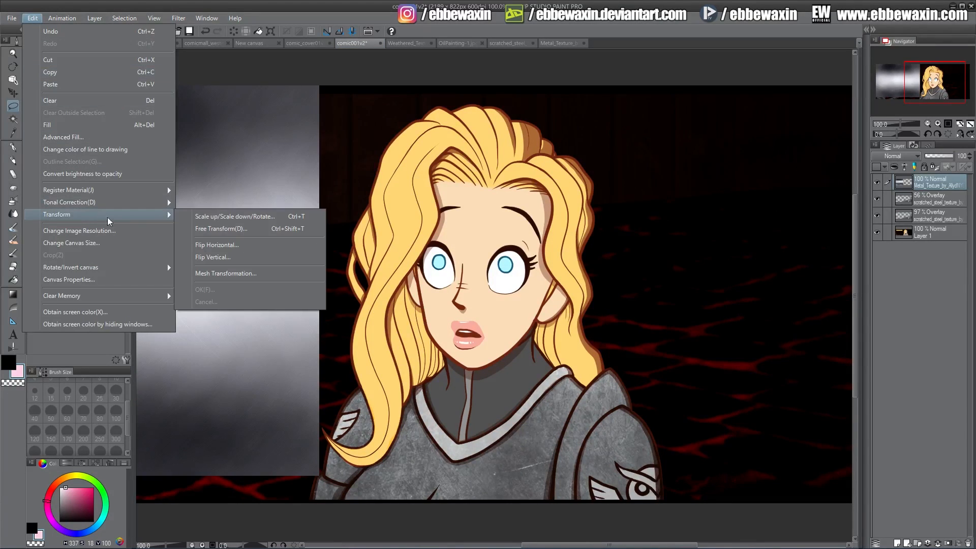
pyautogui.click(222, 216)
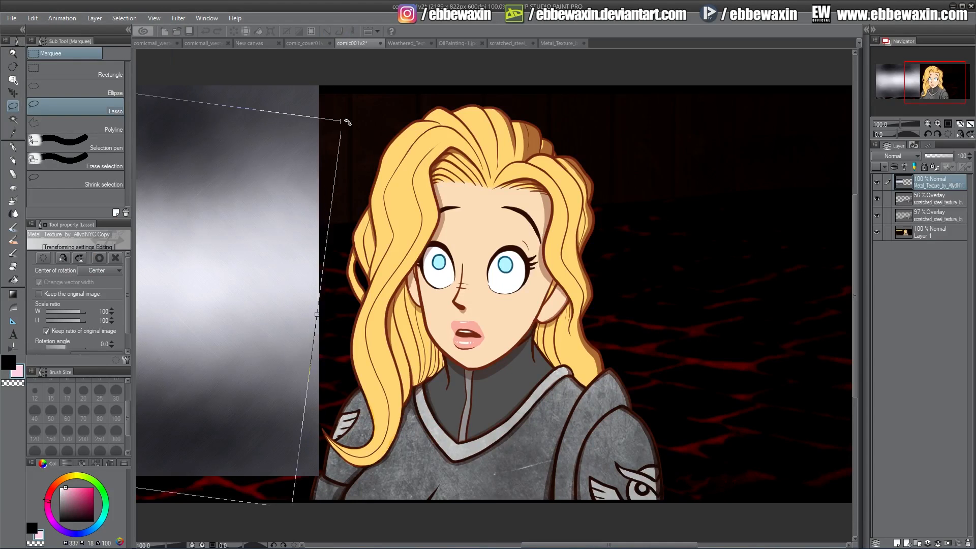
pyautogui.moveTo(347, 122); pyautogui.dragTo(593, 125)
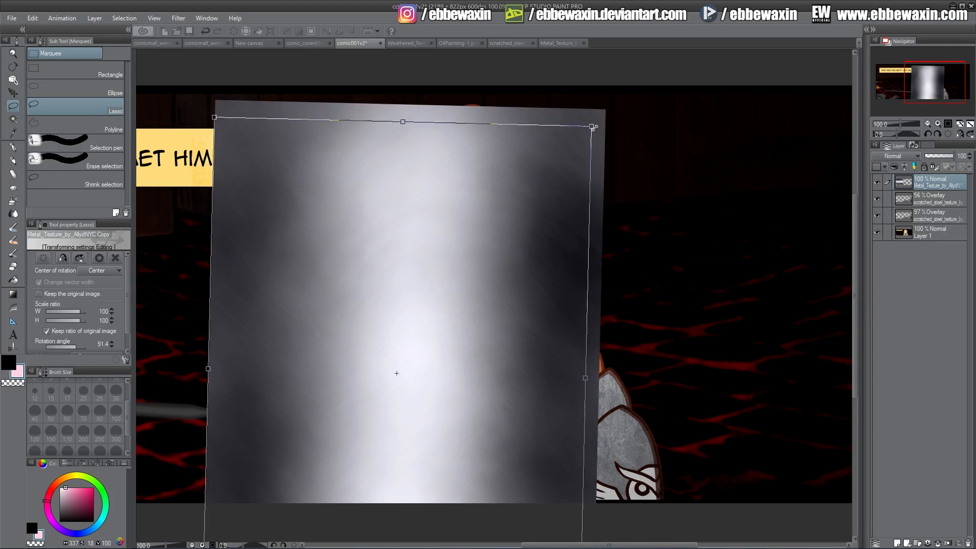
pyautogui.moveTo(527, 257); pyautogui.dragTo(589, 188)
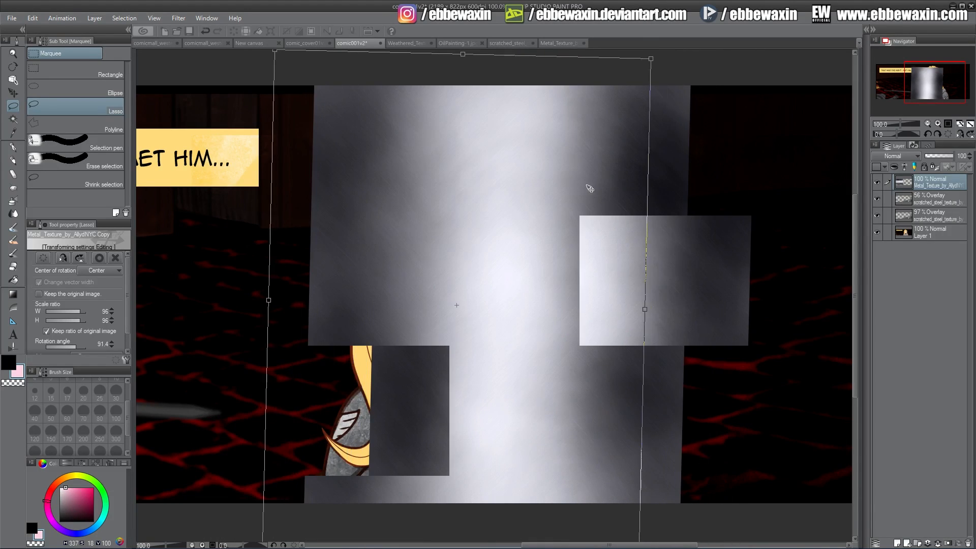
pyautogui.click(940, 159)
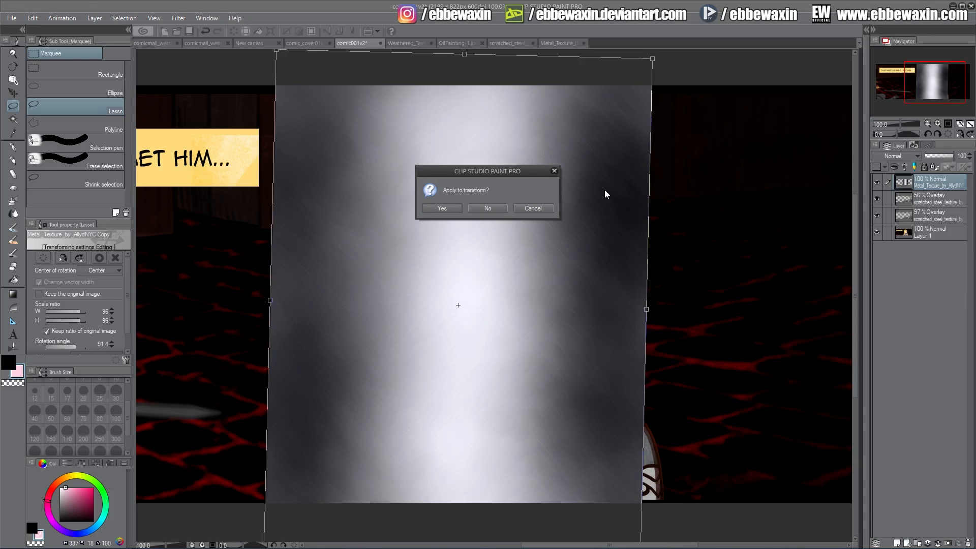
pyautogui.press('Return')
# - Lower the metal texture layer's opacity to 47% and shift it down over the woman's armor
pyautogui.moveTo(941, 158); pyautogui.dragTo(916, 159)
pyautogui.press('k')
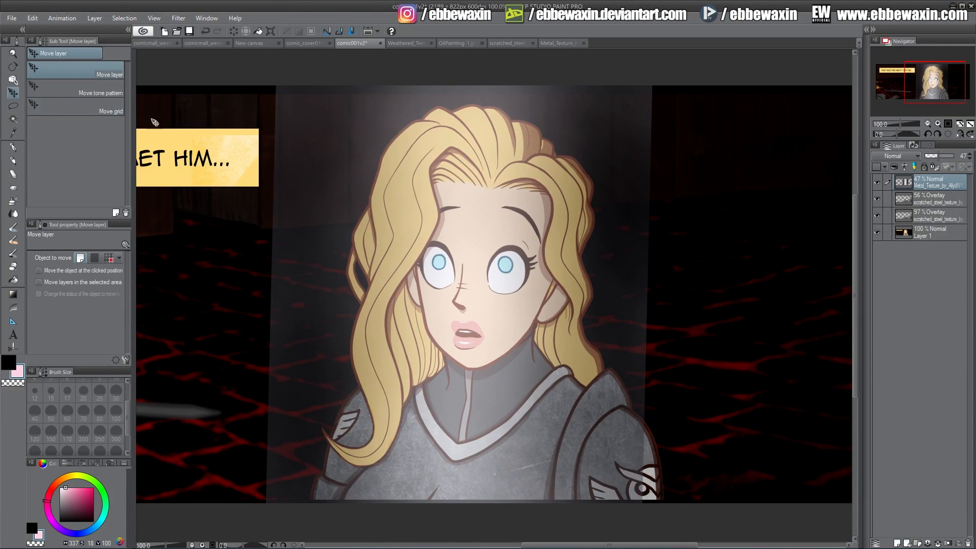
pyautogui.moveTo(562, 144)
pyautogui.mouseDown()
pyautogui.moveTo(613, 157)
pyautogui.moveTo(579, 171)
pyautogui.moveTo(560, 209)
pyautogui.moveTo(539, 208)
pyautogui.moveTo(561, 211)
pyautogui.moveTo(564, 183)
pyautogui.moveTo(550, 213)
pyautogui.moveTo(583, 215)
pyautogui.mouseUp()
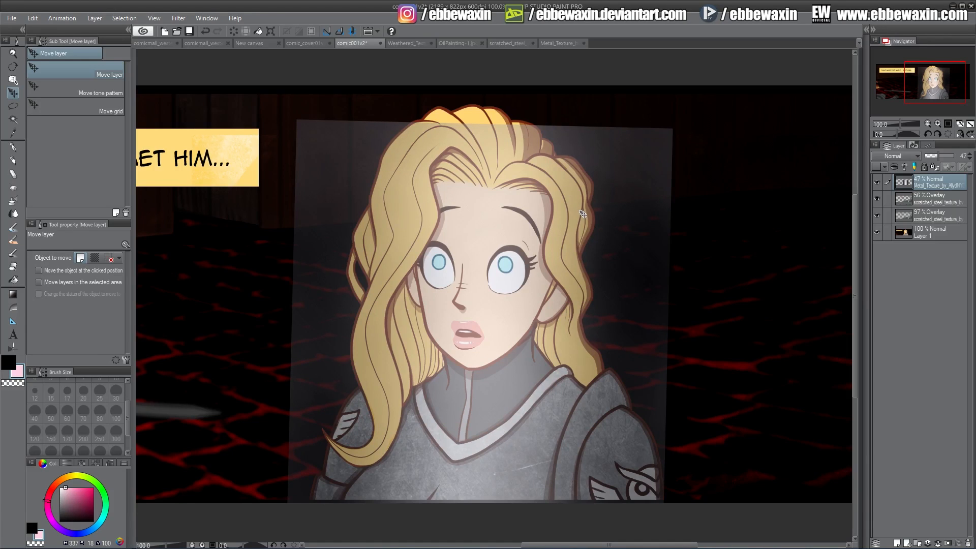
pyautogui.click(15, 106)
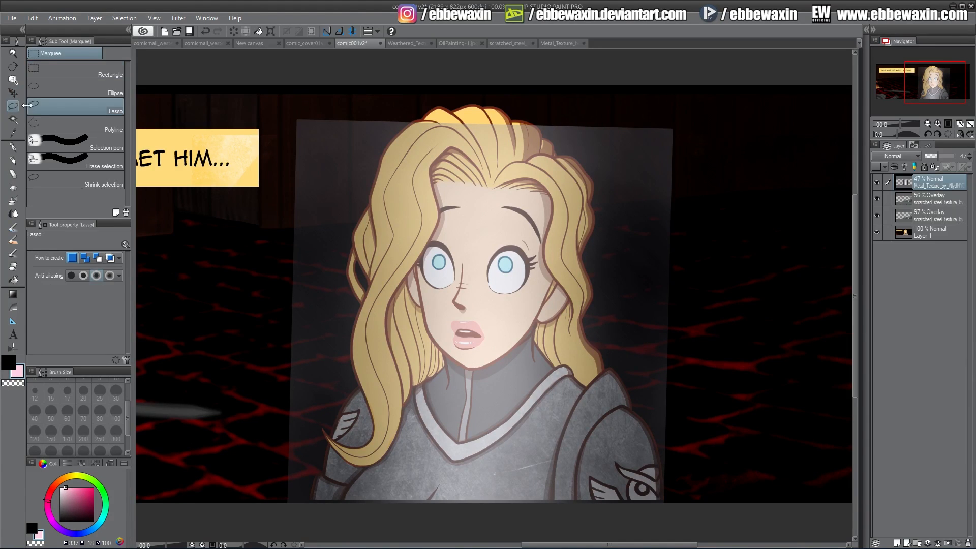
# - Set the metal texture layer to 100% opacity with Soft light blending
pyautogui.moveTo(934, 158); pyautogui.dragTo(955, 156)
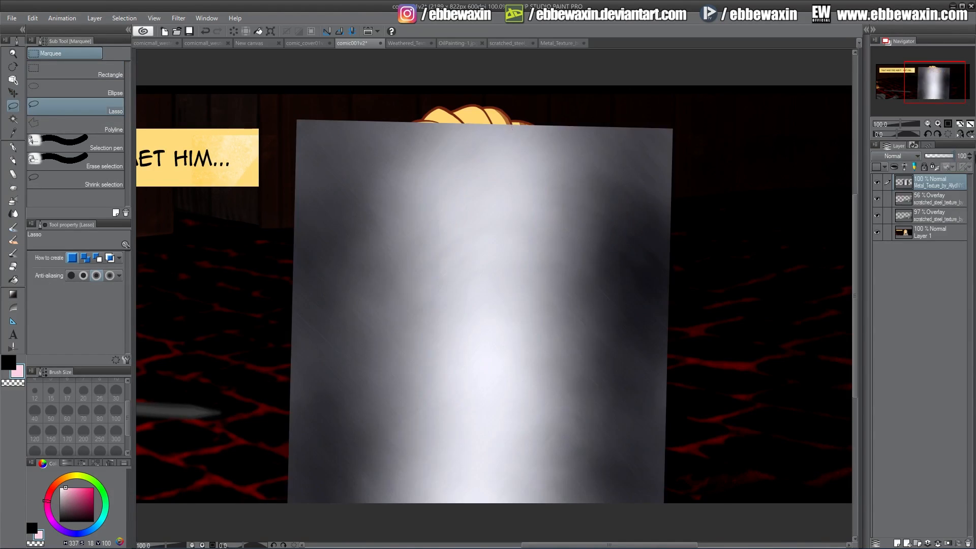
pyautogui.click(900, 157)
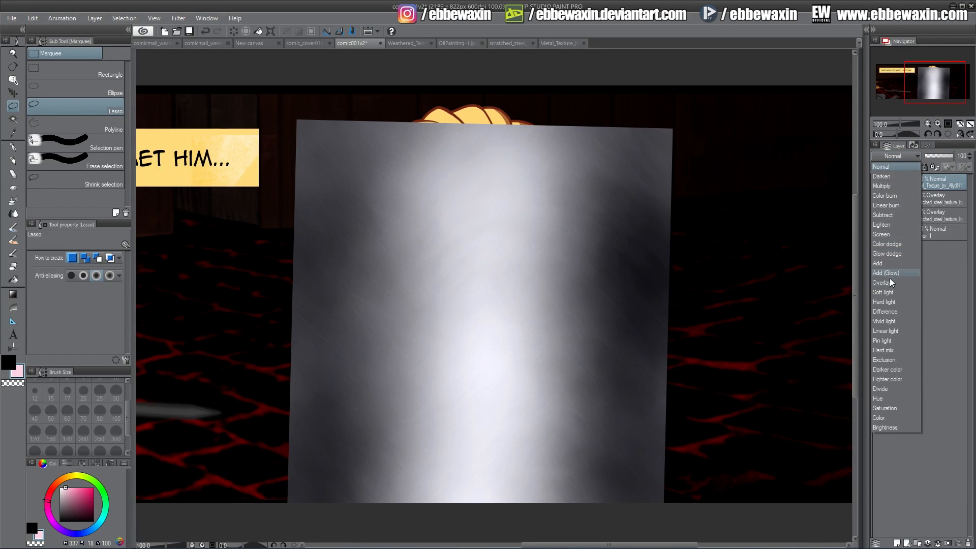
pyautogui.click(889, 292)
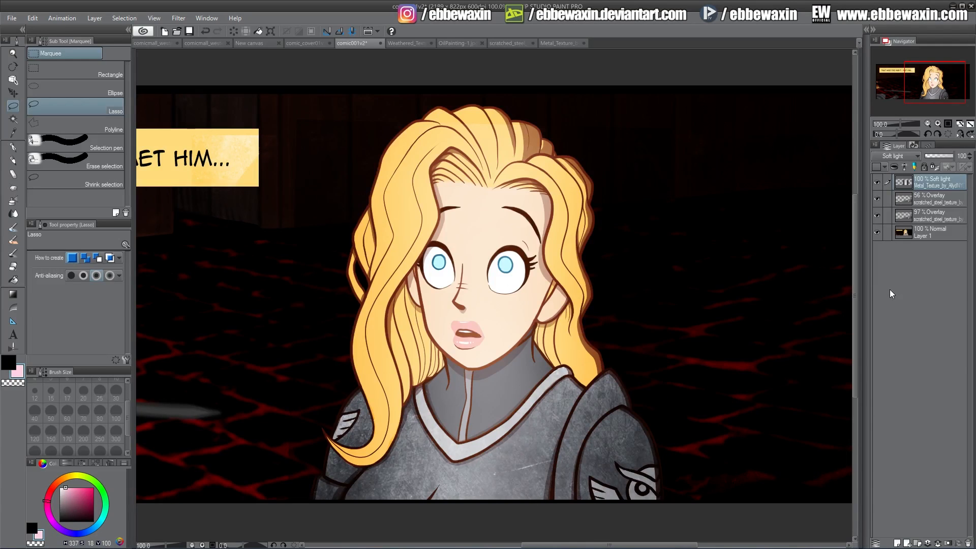
# - Scale the metal texture to 113% with its proportions kept, reposition it over the woman, and apply the transformation
pyautogui.press('k')
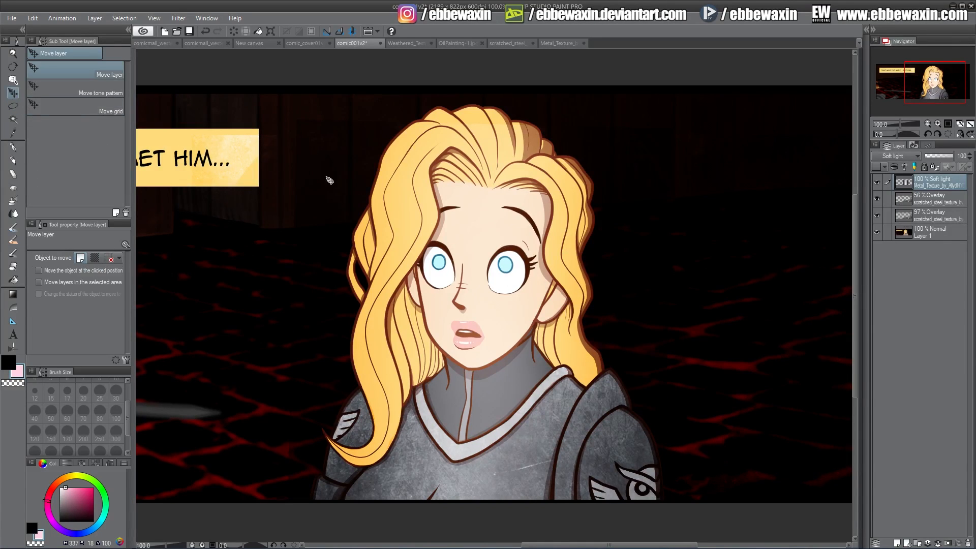
pyautogui.moveTo(621, 376)
pyautogui.mouseDown()
pyautogui.moveTo(608, 376)
pyautogui.moveTo(623, 380)
pyautogui.mouseUp()
pyautogui.click(32, 18)
pyautogui.moveTo(81, 215)
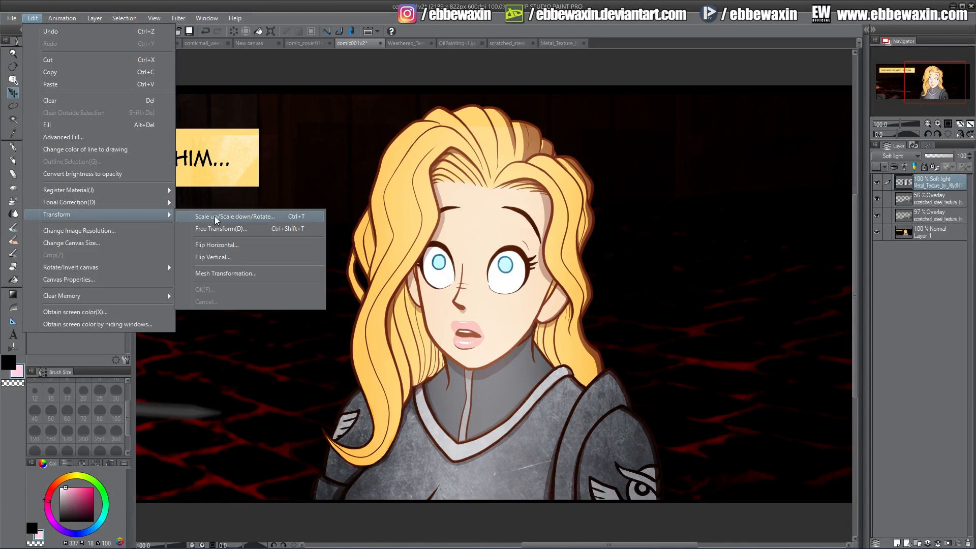
pyautogui.click(214, 216)
pyautogui.moveTo(285, 120); pyautogui.dragTo(188, 51)
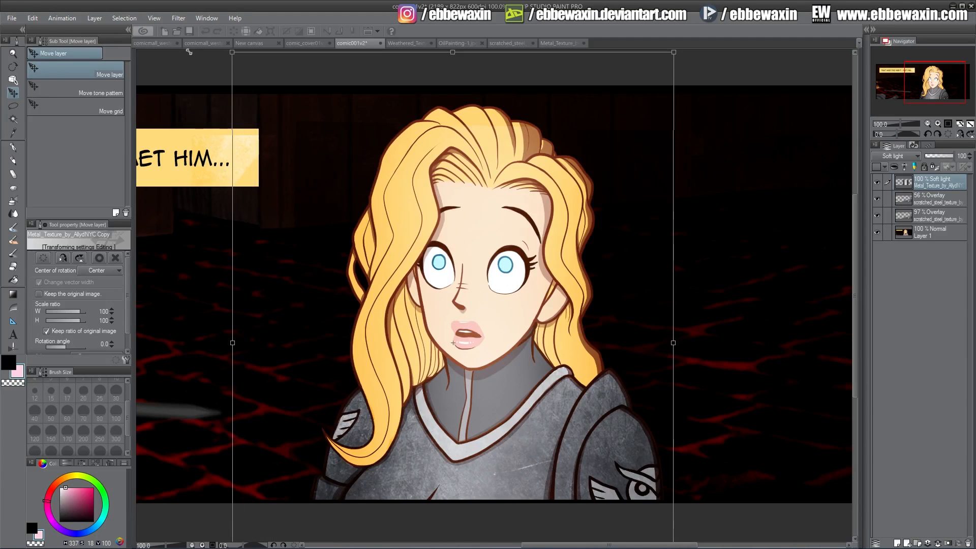
pyautogui.moveTo(600, 316)
pyautogui.mouseDown()
pyautogui.moveTo(579, 311)
pyautogui.moveTo(604, 327)
pyautogui.mouseUp()
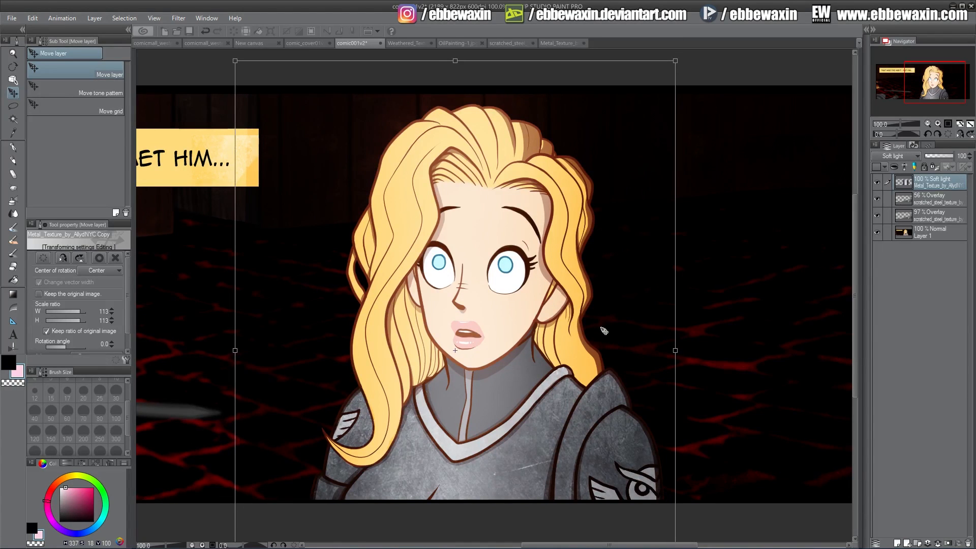
pyautogui.click(14, 94)
pyautogui.click(450, 209)
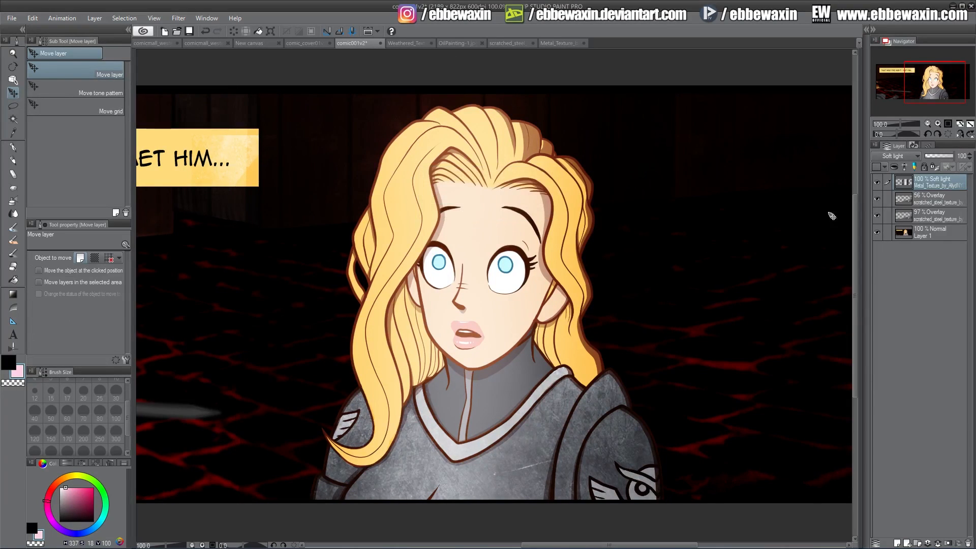
# - Set the metal texture layer to Overlay blending with 33% opacity
pyautogui.click(902, 155)
pyautogui.click(888, 282)
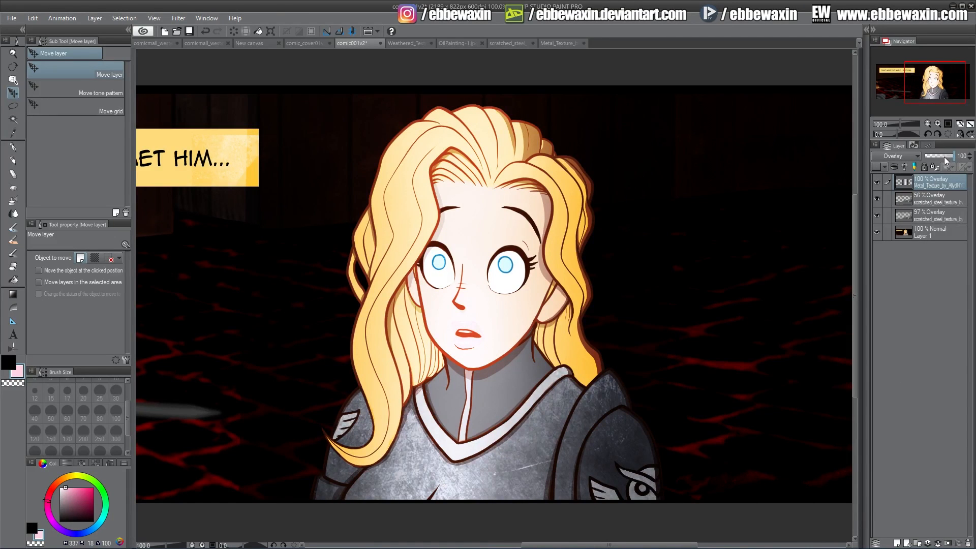
pyautogui.moveTo(943, 157); pyautogui.dragTo(934, 157)
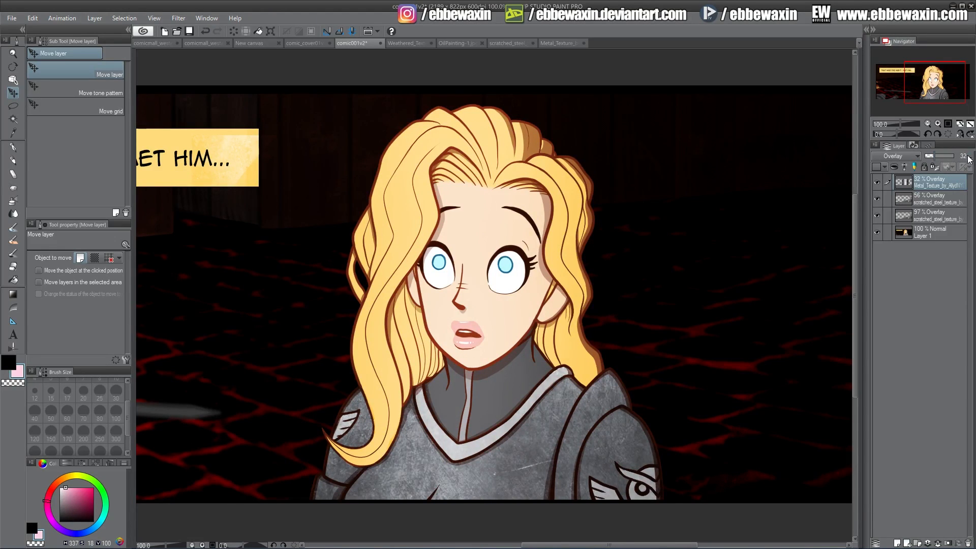
# - Compare Soft light, Hard light, Color burn, Linear burn, Subtract and Screen blending on the metal texture layer, ending back on Overlay
pyautogui.click(905, 157)
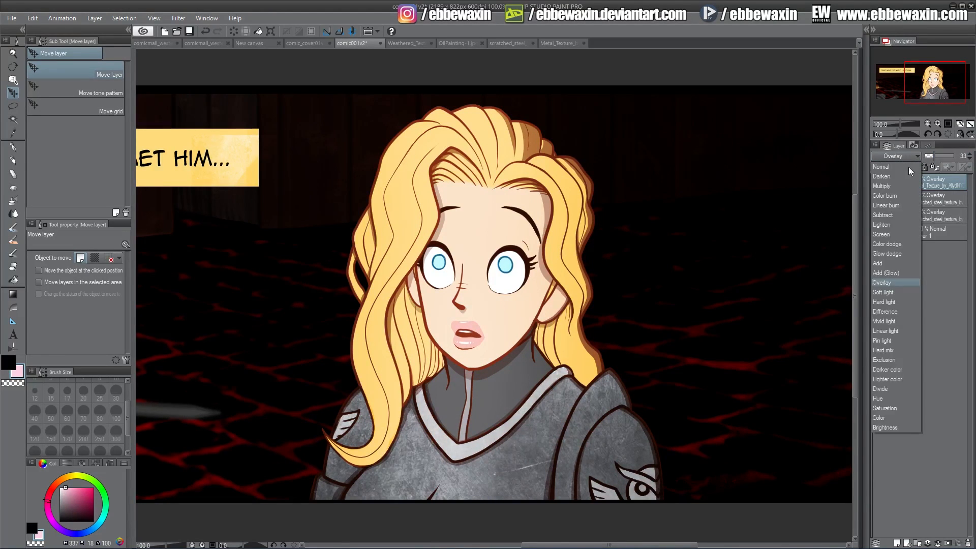
pyautogui.click(888, 291)
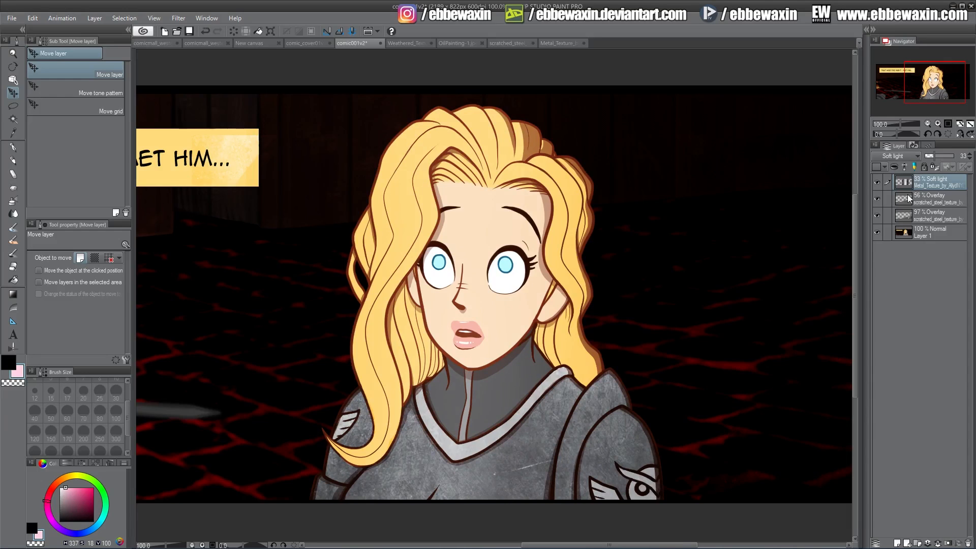
pyautogui.click(898, 156)
pyautogui.click(886, 302)
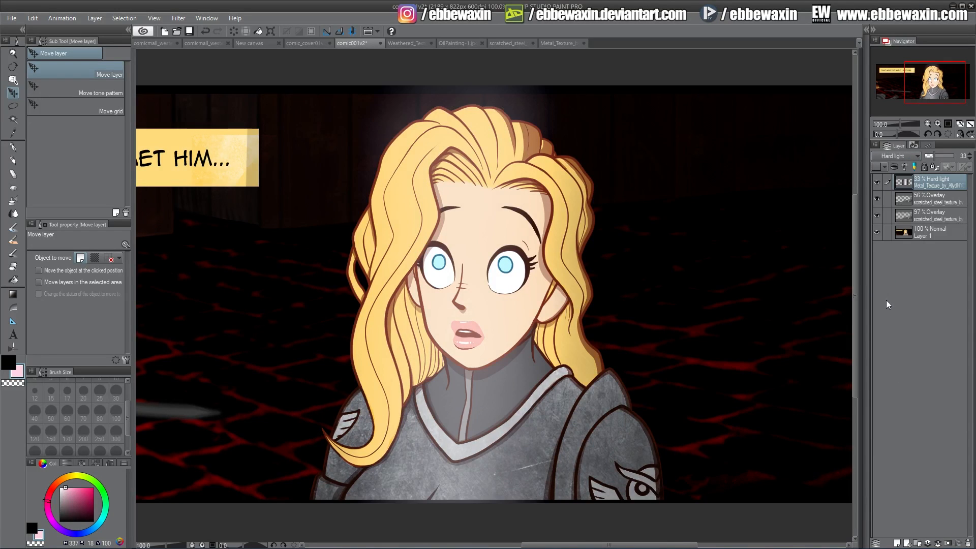
pyautogui.click(900, 157)
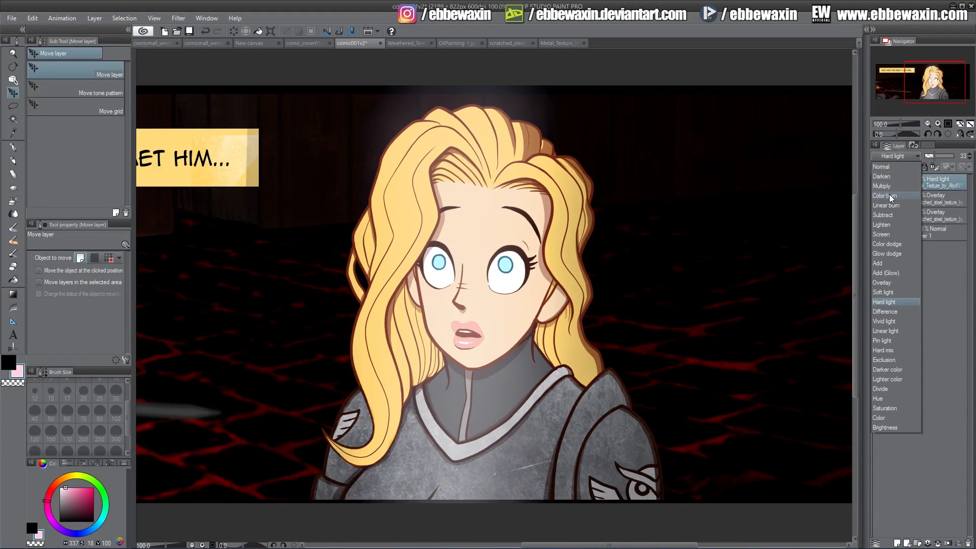
pyautogui.click(889, 195)
pyautogui.click(894, 156)
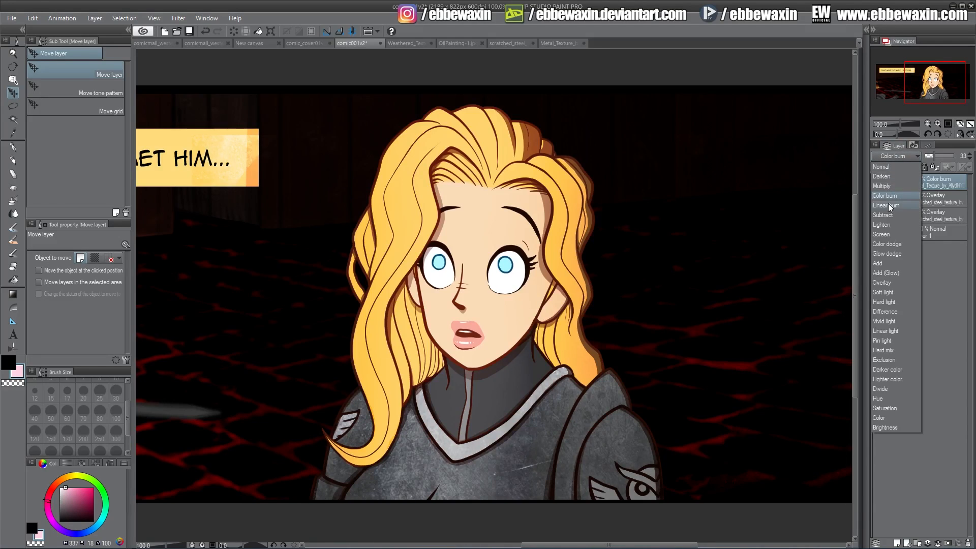
pyautogui.click(888, 205)
pyautogui.click(895, 156)
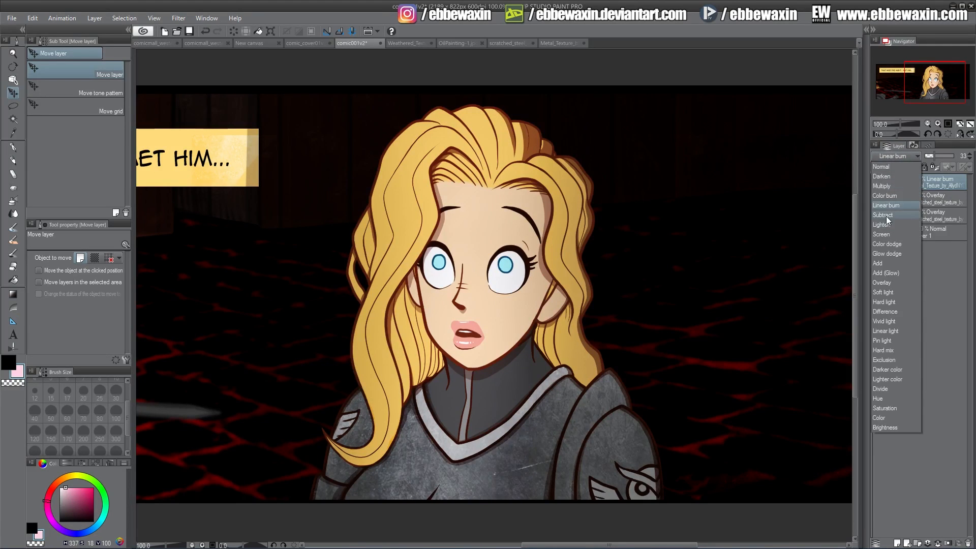
pyautogui.click(885, 216)
pyautogui.click(894, 155)
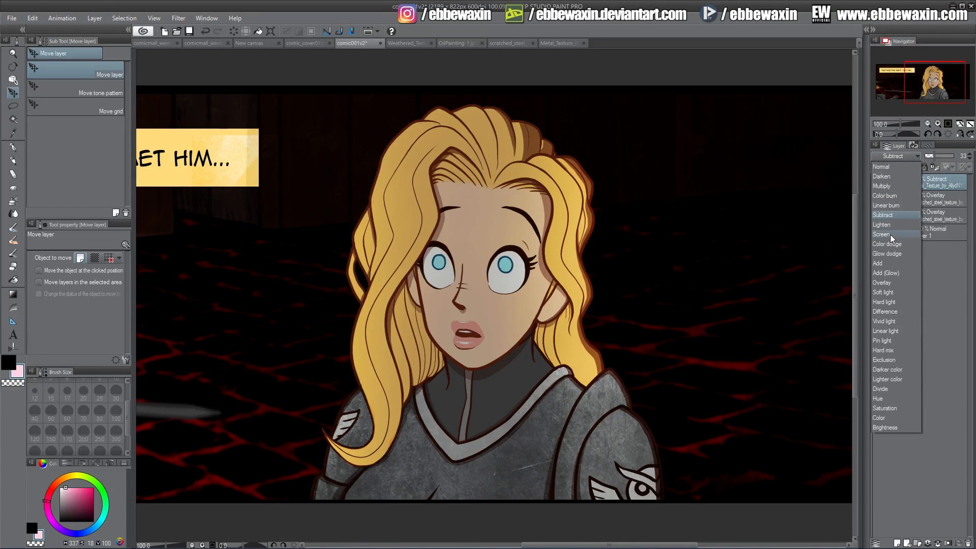
pyautogui.click(889, 234)
pyautogui.click(892, 156)
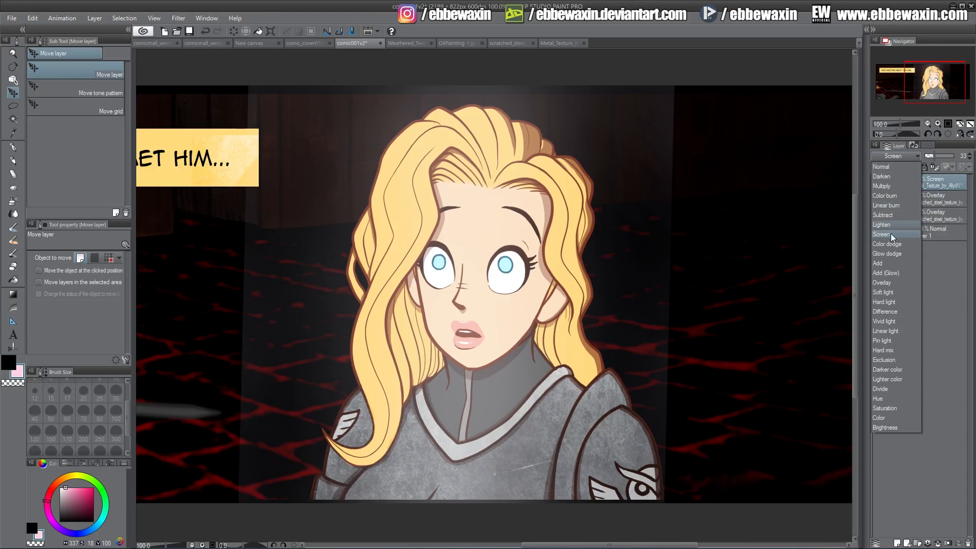
pyautogui.click(887, 280)
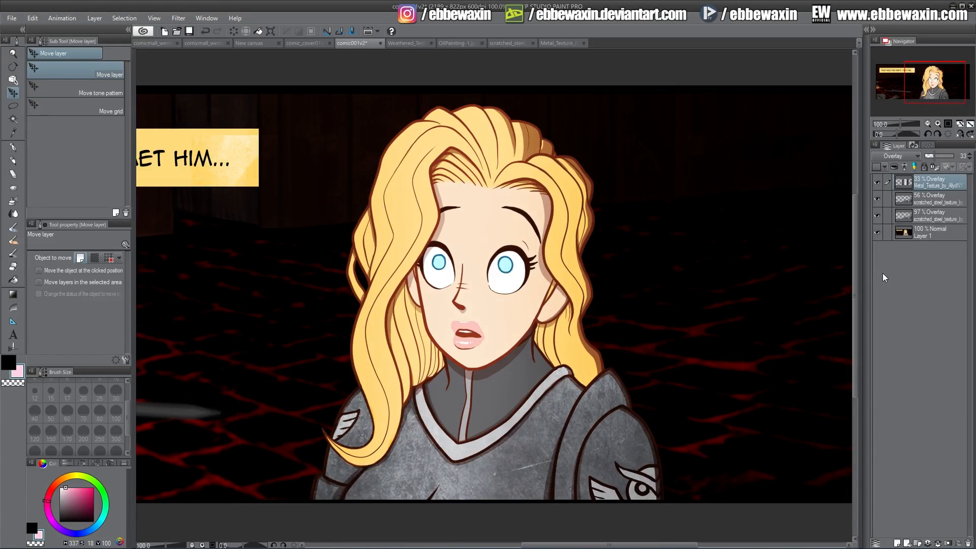
# - Remove the metal texture from the woman's hair, face and neck using freehand Lasso selections, and clear the selection
pyautogui.click(14, 106)
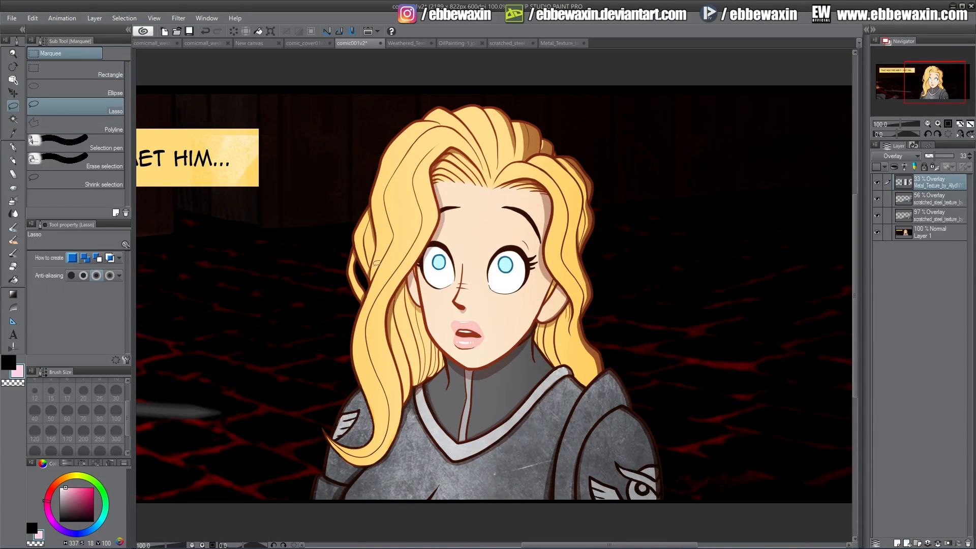
pyautogui.moveTo(416, 382)
pyautogui.mouseDown()
pyautogui.moveTo(429, 424)
pyautogui.moveTo(423, 379)
pyautogui.moveTo(379, 457)
pyautogui.moveTo(349, 457)
pyautogui.moveTo(326, 431)
pyautogui.moveTo(372, 439)
pyautogui.moveTo(378, 417)
pyautogui.moveTo(334, 320)
pyautogui.moveTo(336, 181)
pyautogui.moveTo(529, 82)
pyautogui.moveTo(690, 228)
pyautogui.moveTo(711, 377)
pyautogui.moveTo(682, 421)
pyautogui.moveTo(650, 409)
pyautogui.moveTo(614, 361)
pyautogui.moveTo(588, 382)
pyautogui.moveTo(567, 362)
pyautogui.moveTo(487, 431)
pyautogui.moveTo(464, 439)
pyautogui.moveTo(426, 381)
pyautogui.mouseUp()
pyautogui.hotkey('ctrl', 'd')
pyautogui.click(513, 478)
pyautogui.hotkey('ctrl', 'd')
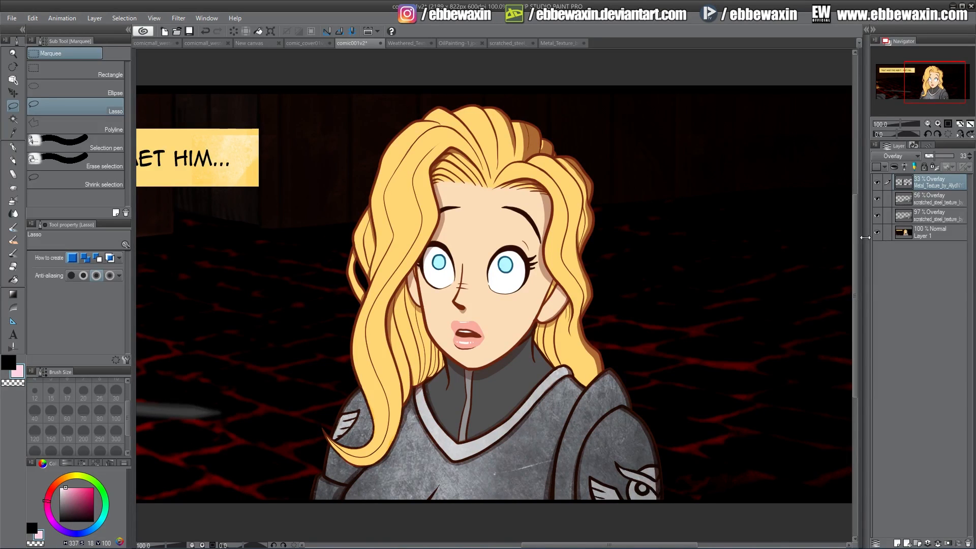
# - Add a new layer above the metal texture and test white Lighter pencil dabs on the shoulder armor, undoing each one
pyautogui.press('p')
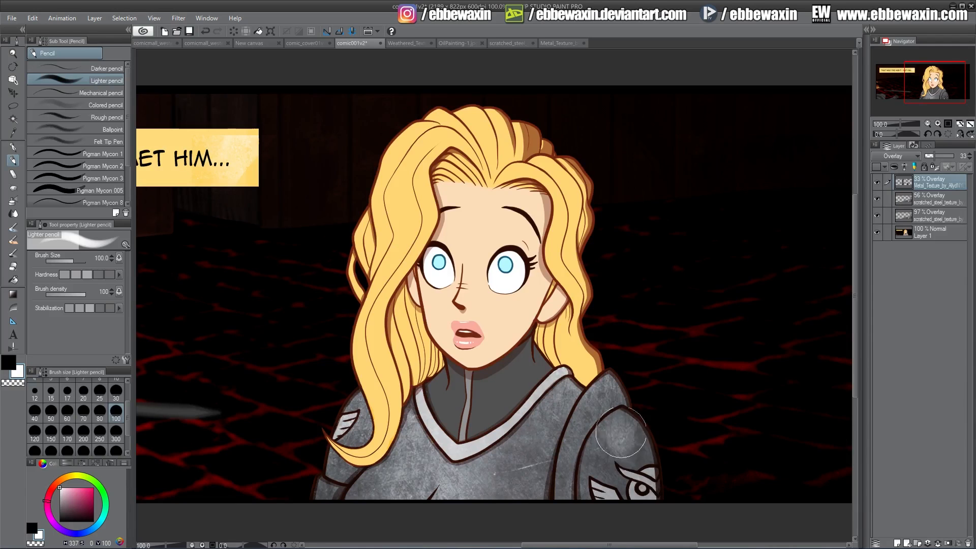
pyautogui.moveTo(626, 444); pyautogui.dragTo(620, 445)
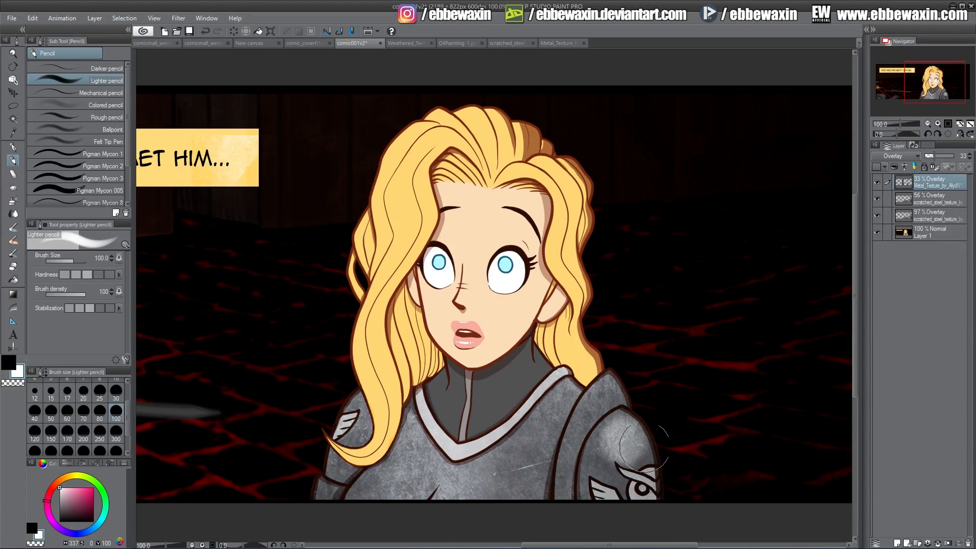
pyautogui.hotkey('ctrl', 'z')
pyautogui.click(897, 542)
pyautogui.moveTo(629, 446); pyautogui.dragTo(624, 444)
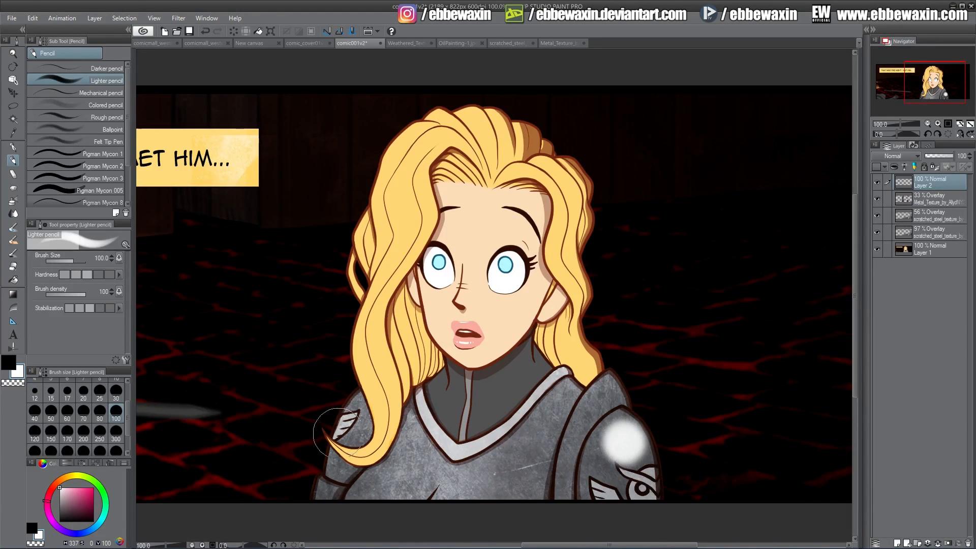
pyautogui.hotkey('ctrl', 'z')
# - Paint soft white highlights on the shoulder and chest armor with the Lighter pencil at brush density 71 and size 60
pyautogui.moveTo(78, 294); pyautogui.dragTo(74, 293)
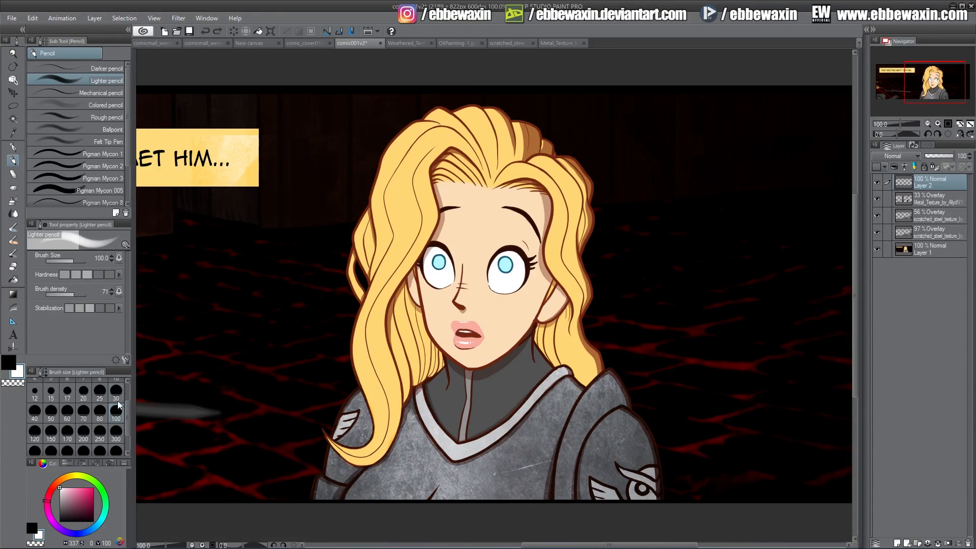
pyautogui.click(67, 413)
pyautogui.moveTo(617, 424)
pyautogui.mouseDown()
pyautogui.moveTo(628, 459)
pyautogui.moveTo(638, 459)
pyautogui.moveTo(638, 513)
pyautogui.mouseUp()
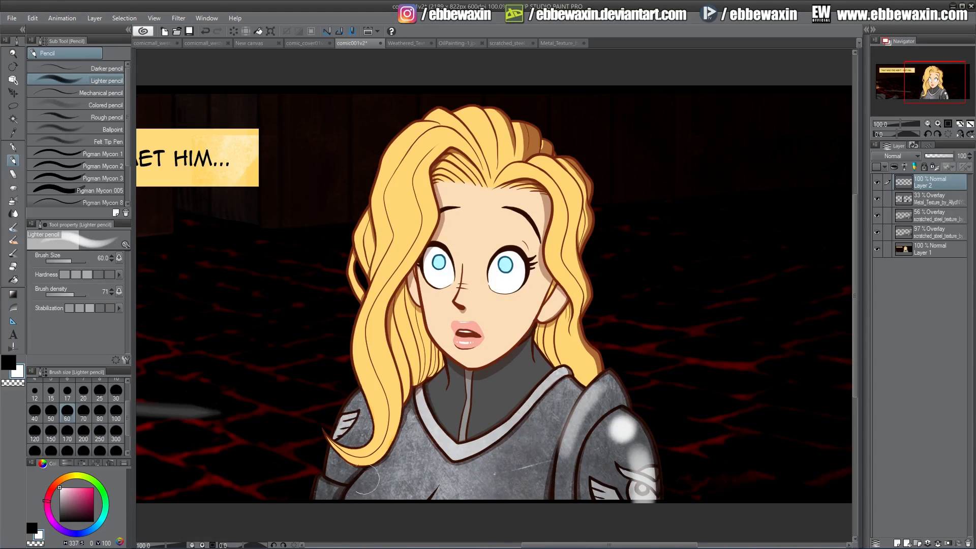
# - Set the highlight layer to Add (Glow) blending with 7% opacity
pyautogui.click(893, 154)
pyautogui.click(888, 272)
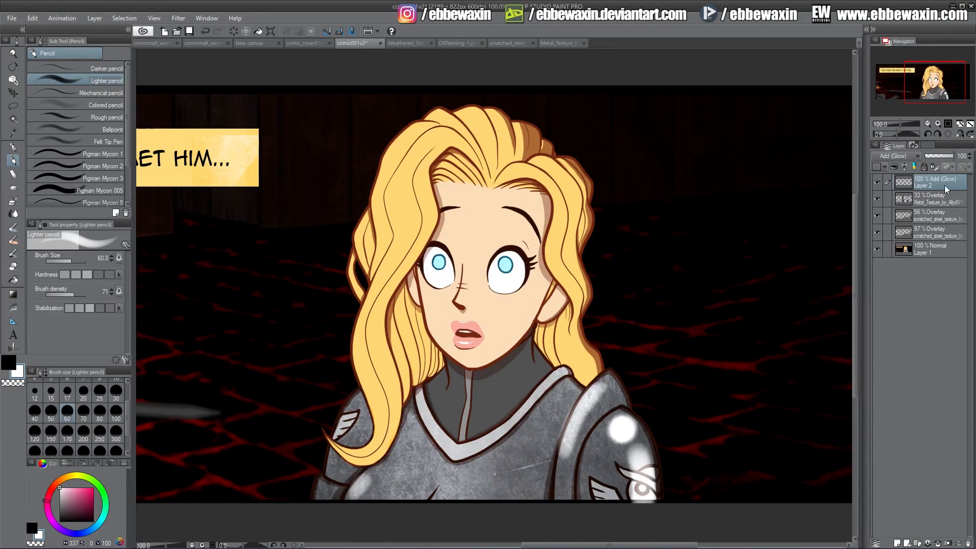
pyautogui.moveTo(943, 156); pyautogui.dragTo(926, 157)
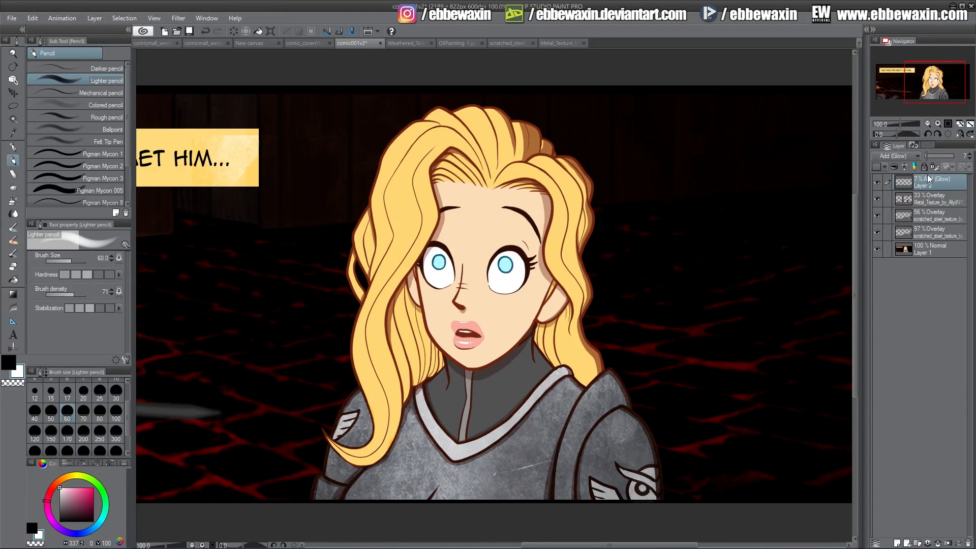
# - Review the open robot cover and the scratched steel, metal, oil painting and weathered texture images against the comic panel
pyautogui.click(328, 43)
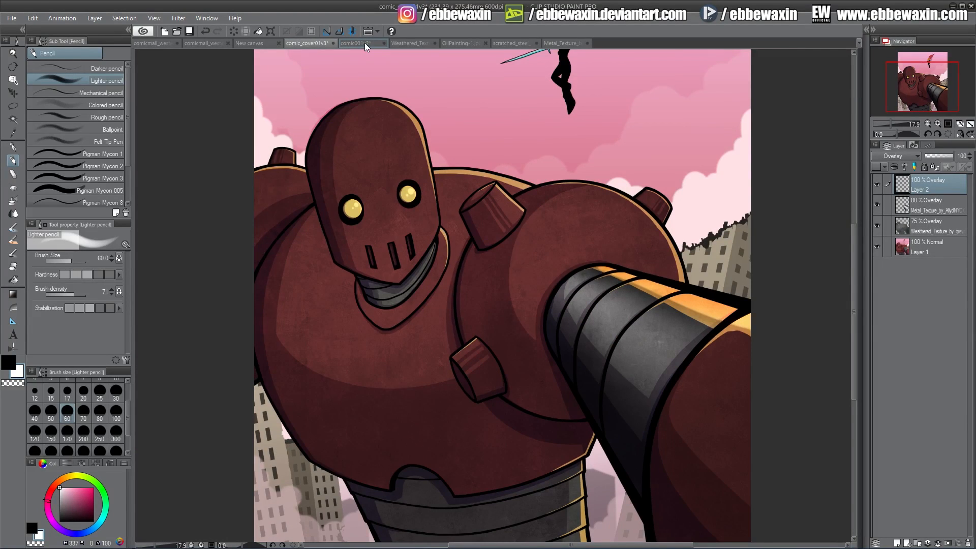
pyautogui.click(364, 43)
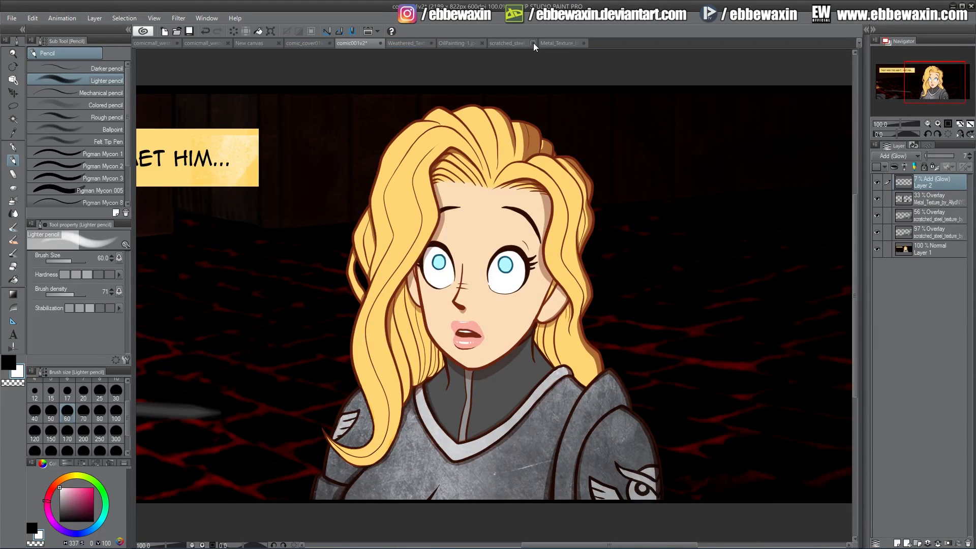
pyautogui.click(557, 43)
pyautogui.click(504, 43)
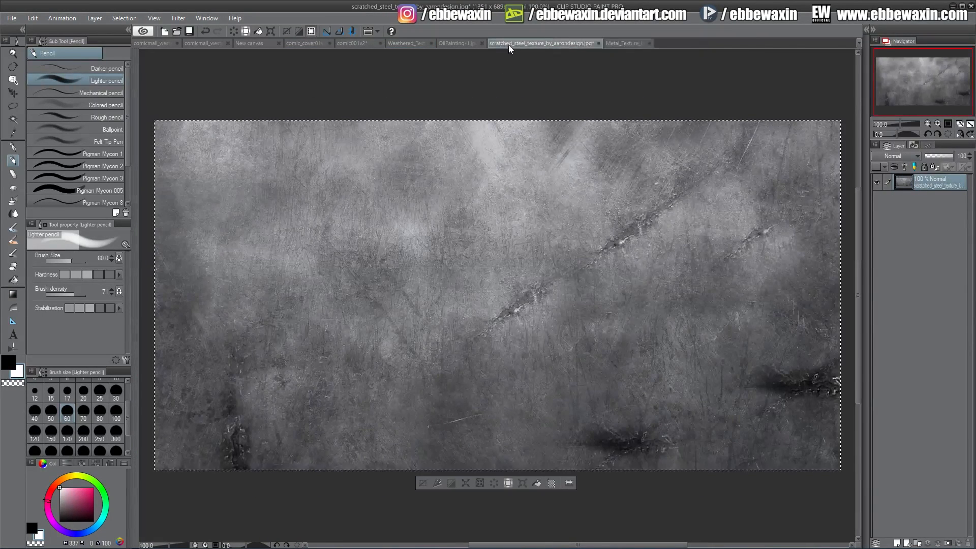
pyautogui.click(615, 43)
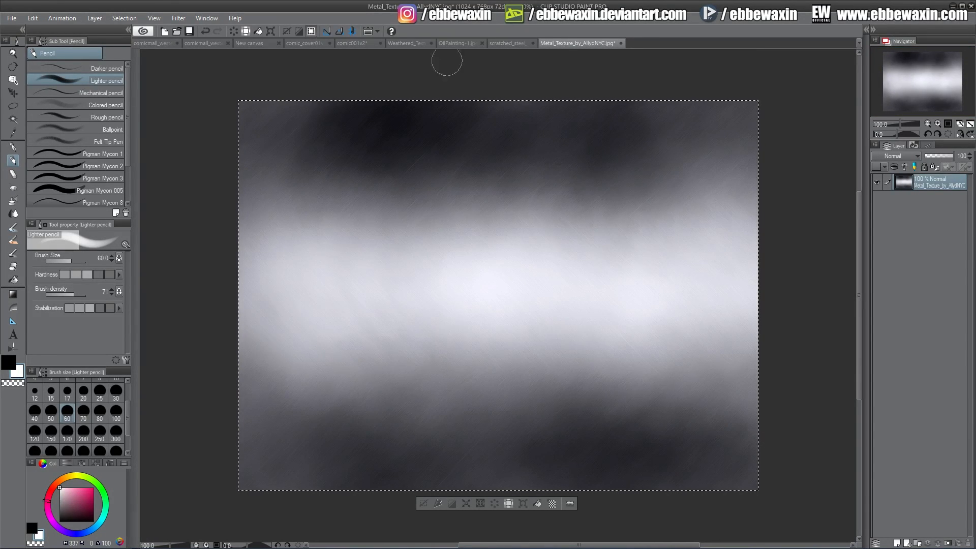
pyautogui.click(456, 43)
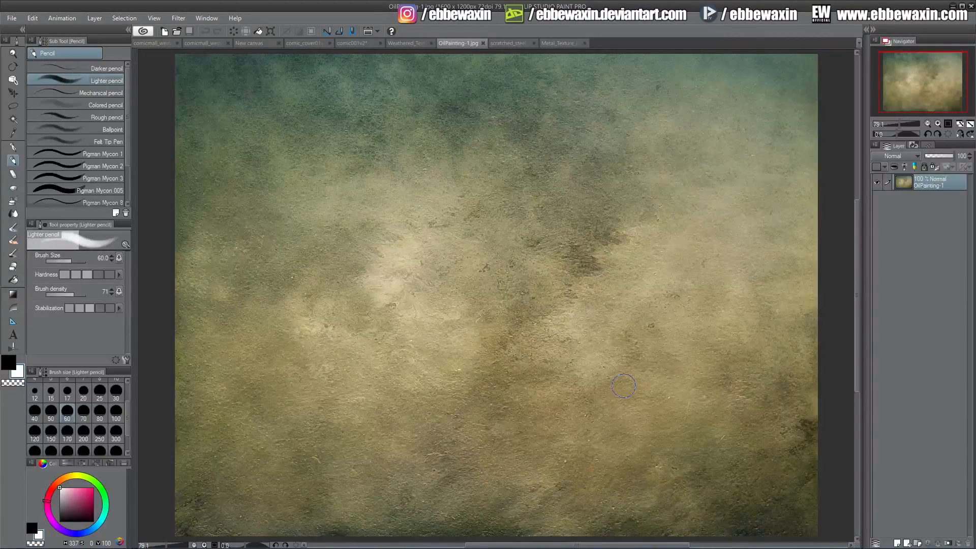
pyautogui.click(406, 44)
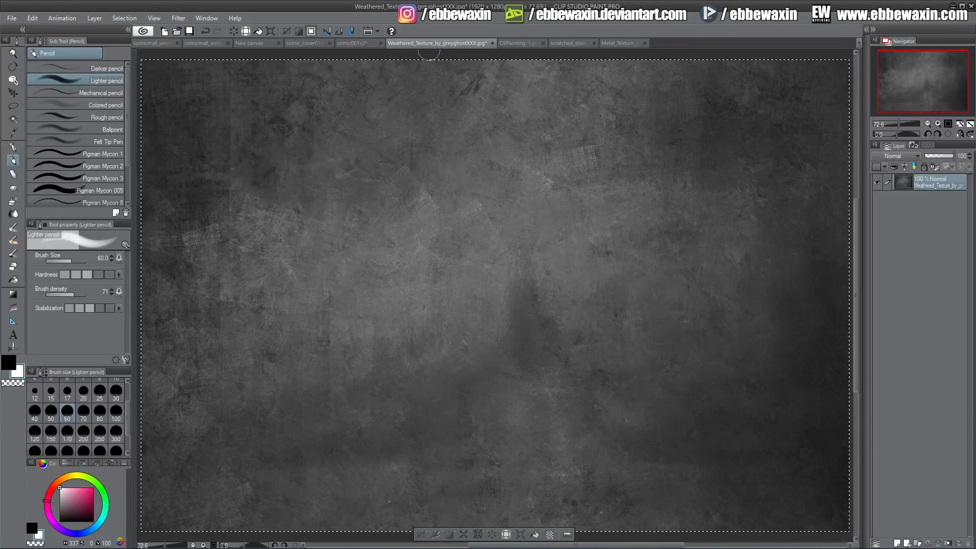
pyautogui.click(345, 43)
# - Compare the robot cover with and without its overlay layers by toggling their visibility, leaving Layer 2 and both textures shown
pyautogui.click(307, 43)
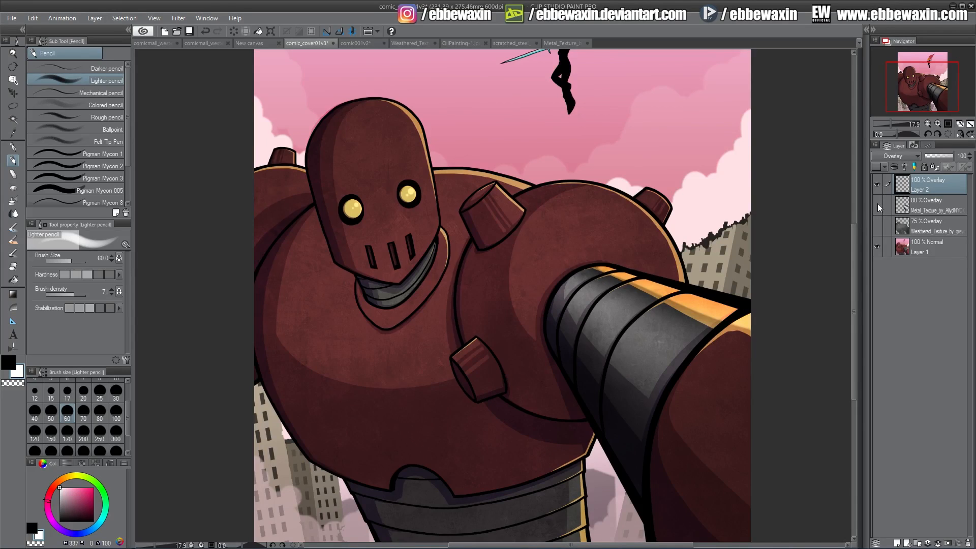
pyautogui.click(876, 184)
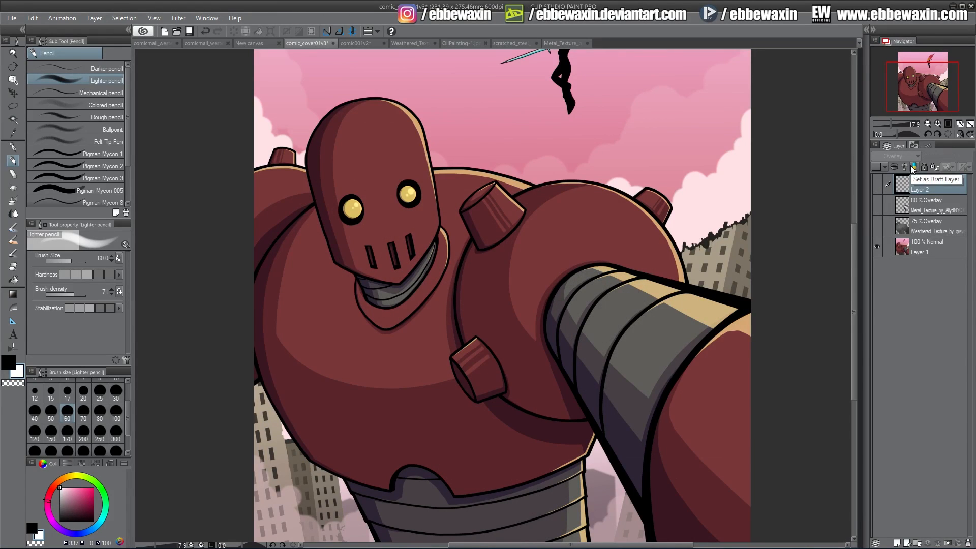
pyautogui.click(877, 204)
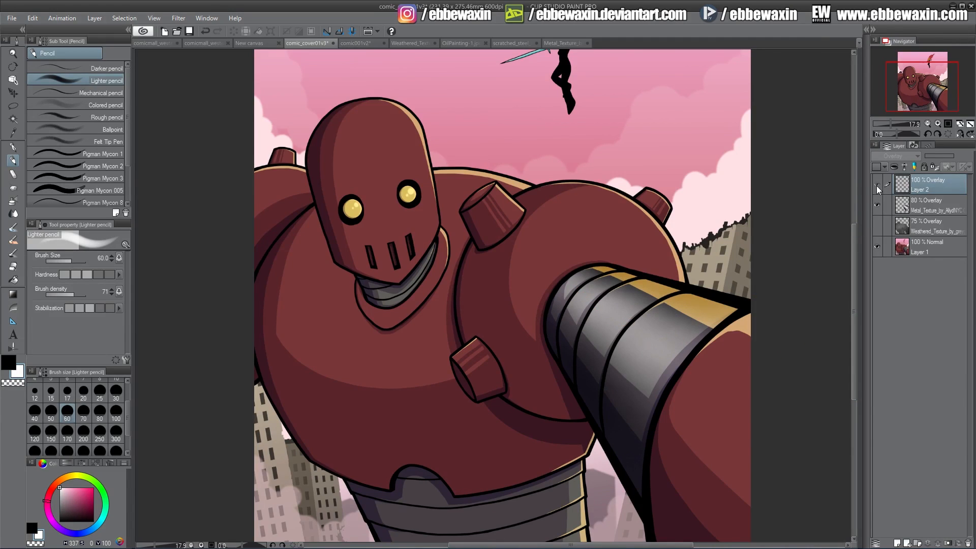
pyautogui.click(876, 185)
pyautogui.click(877, 224)
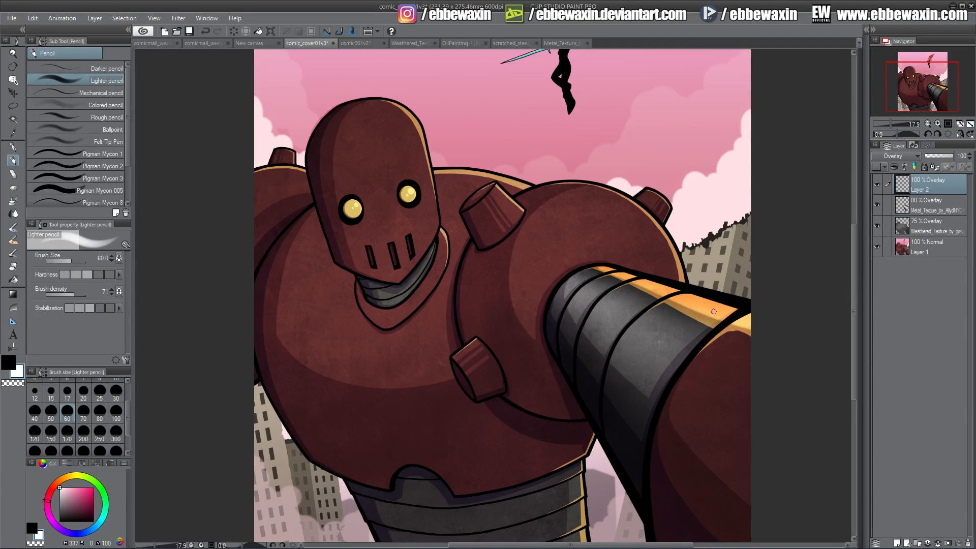
# - Duplicate the weathered texture layer and keep the copy only over the robot's head using a Lasso selection, clearing the selection at the end
pyautogui.click(929, 227)
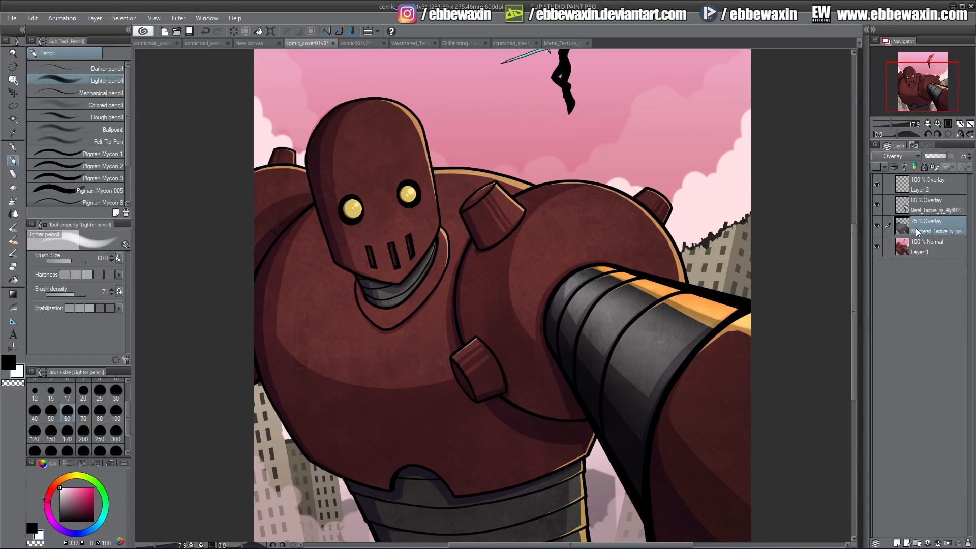
pyautogui.rightClick(916, 222)
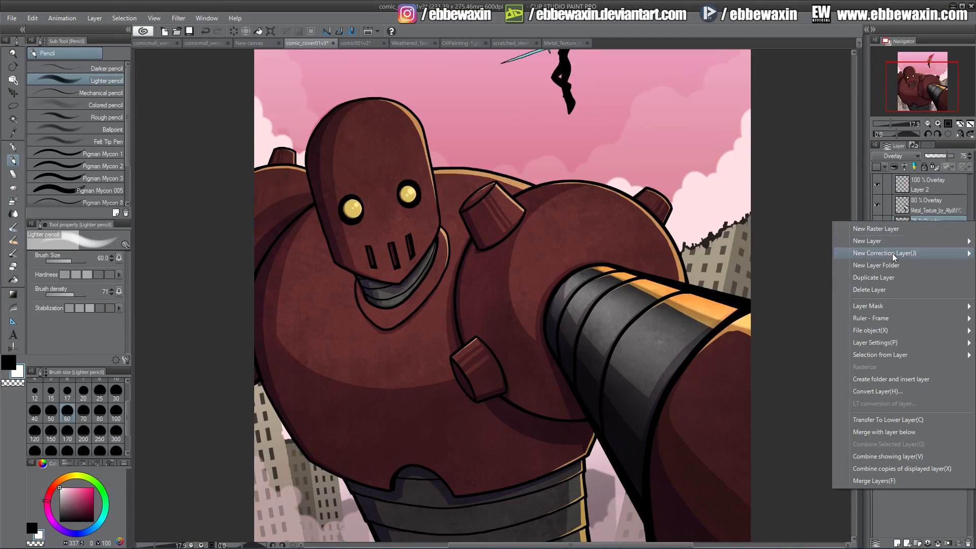
pyautogui.click(878, 279)
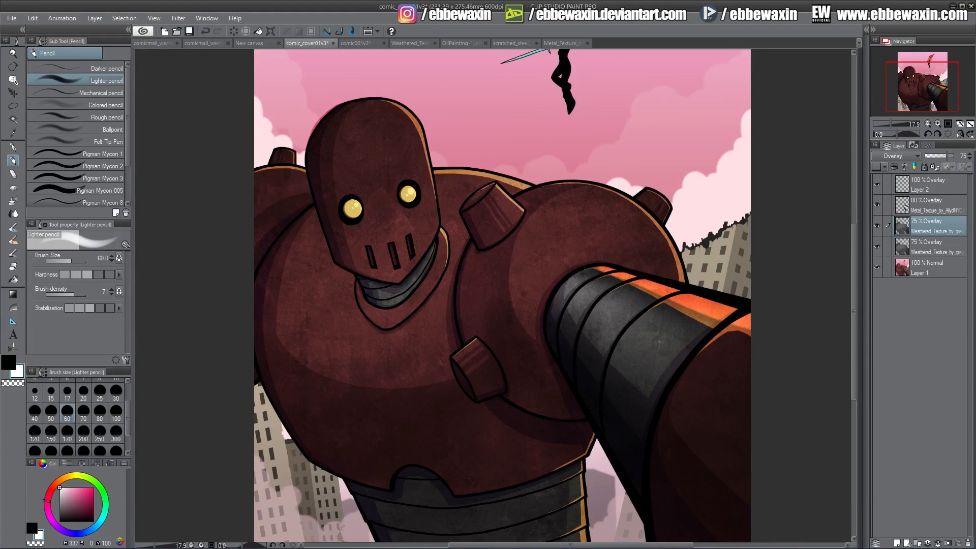
pyautogui.click(15, 107)
pyautogui.moveTo(308, 141)
pyautogui.mouseDown()
pyautogui.moveTo(333, 254)
pyautogui.moveTo(400, 279)
pyautogui.moveTo(442, 223)
pyautogui.moveTo(438, 152)
pyautogui.moveTo(567, 131)
pyautogui.moveTo(749, 189)
pyautogui.moveTo(814, 421)
pyautogui.moveTo(342, 525)
pyautogui.moveTo(175, 399)
pyautogui.moveTo(191, 97)
pyautogui.moveTo(432, 94)
pyautogui.mouseUp()
pyautogui.hotkey('ctrl', 'd')
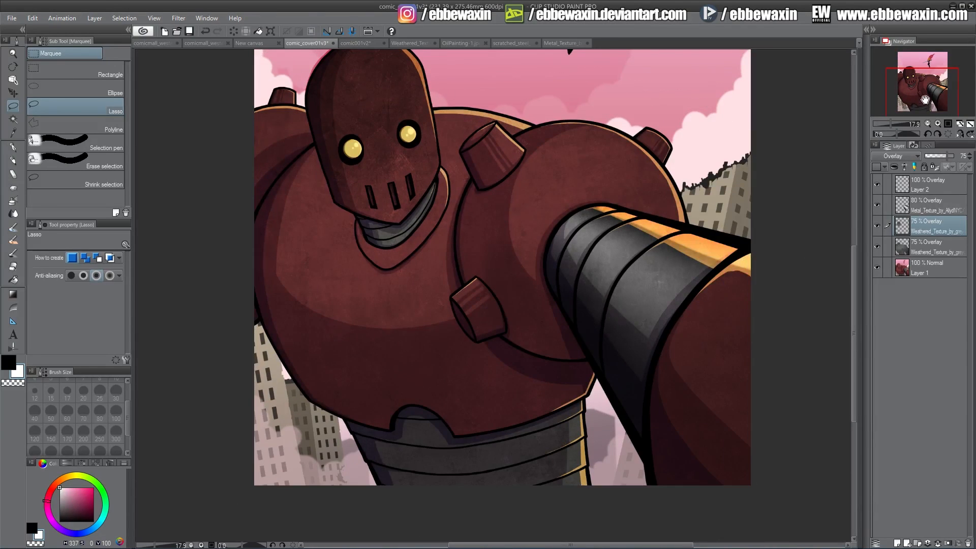
# - Inspect the robot's head and the scratched steel texture image, and return to the robot cover
pyautogui.moveTo(922, 96); pyautogui.dragTo(921, 80)
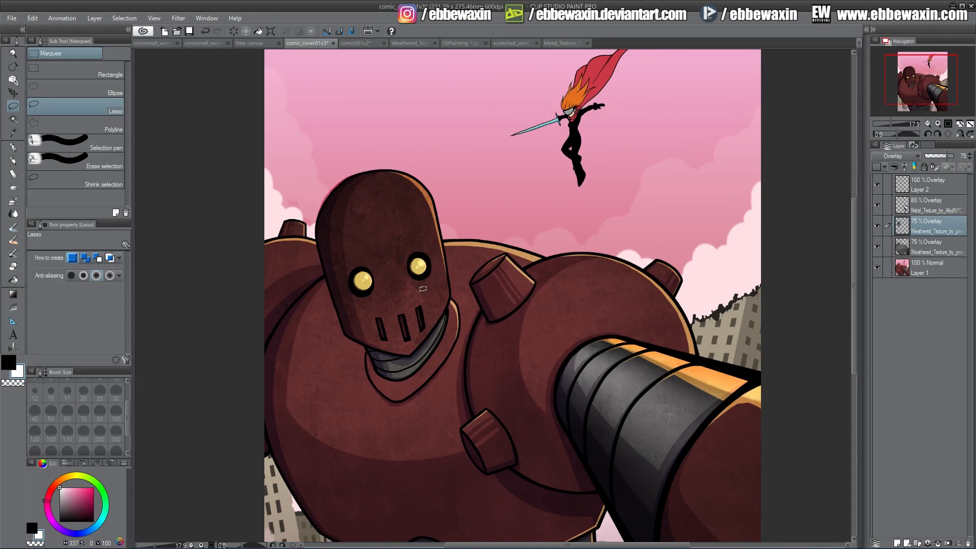
pyautogui.click(519, 43)
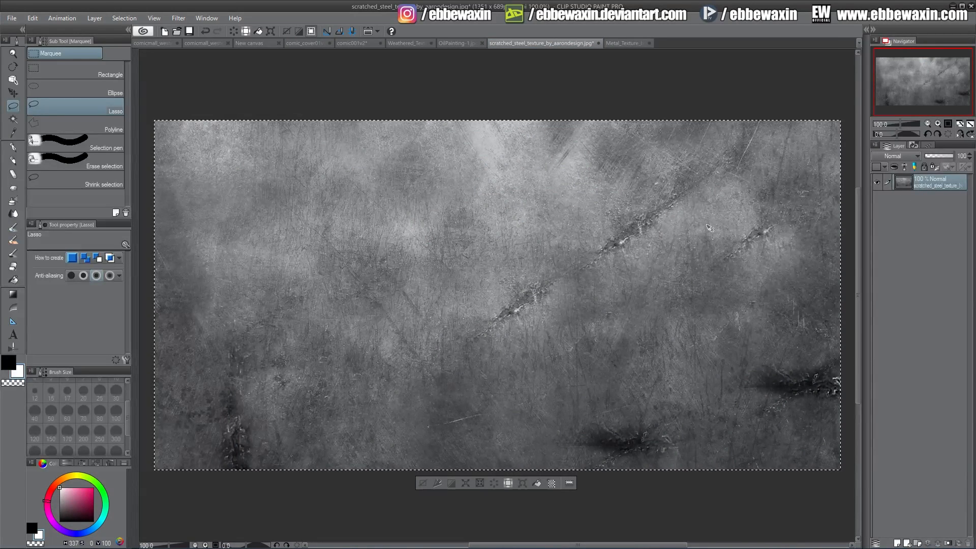
pyautogui.click(307, 44)
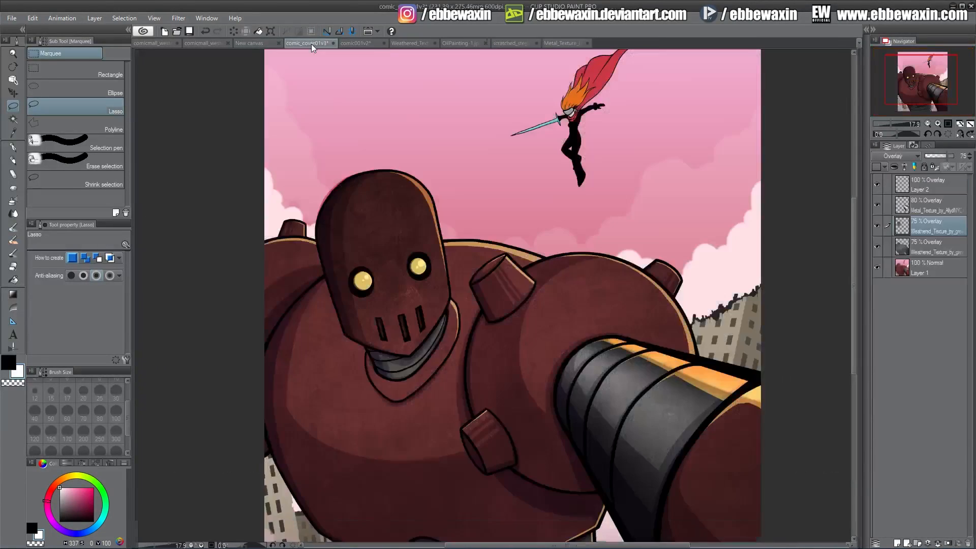
# - Hide the weathered texture copy, paste the scratched steel texture into the robot cover, and scale it to 407% with a -2.1° rotation
pyautogui.click(876, 226)
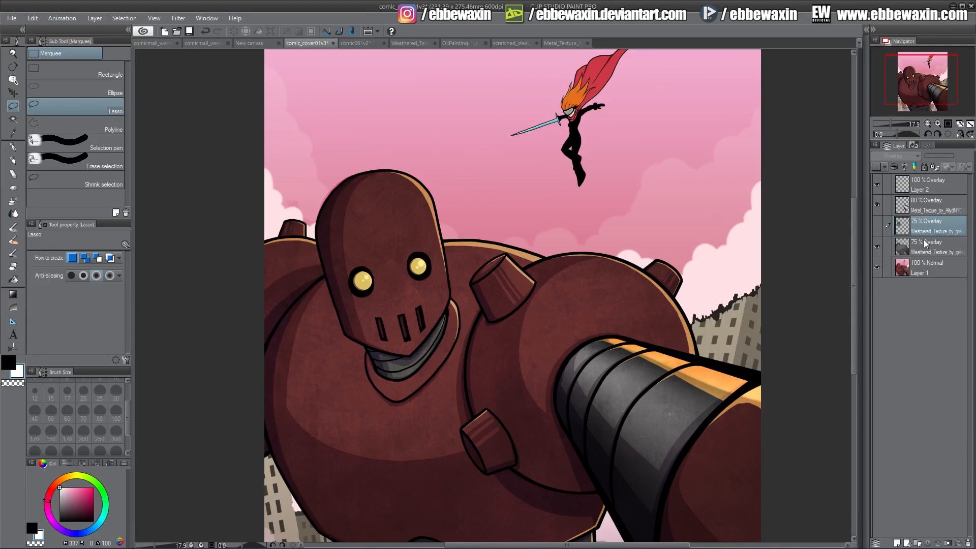
pyautogui.hotkey('ctrl', 'v')
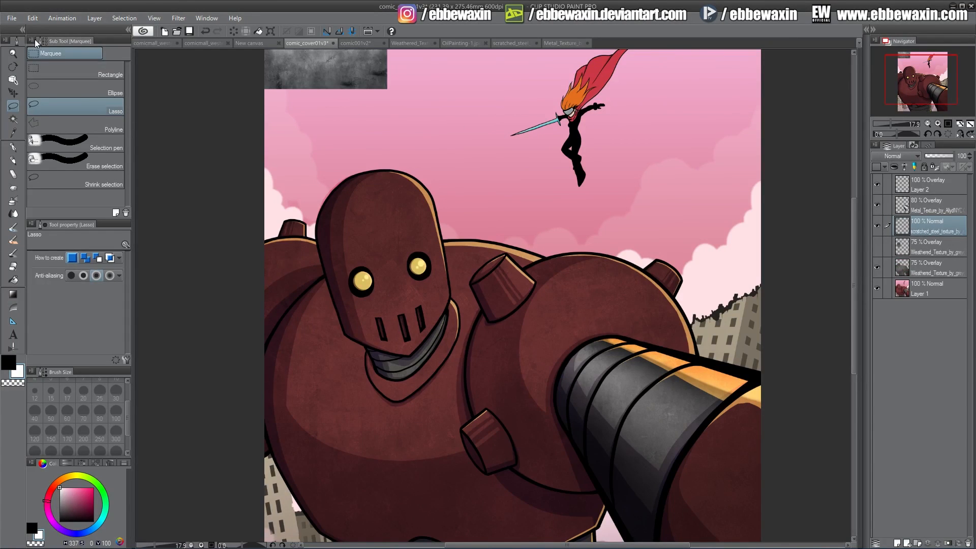
pyautogui.click(32, 18)
pyautogui.moveTo(127, 214)
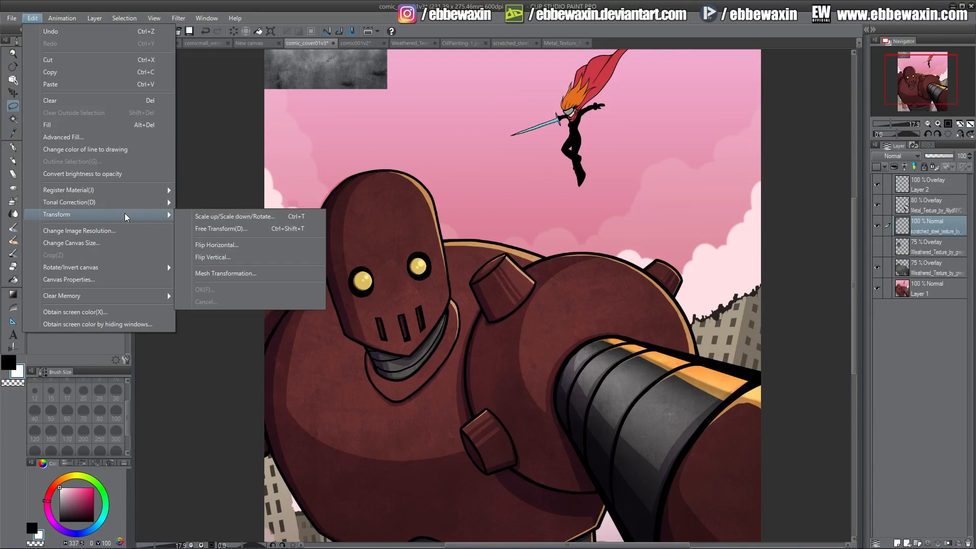
pyautogui.click(236, 217)
pyautogui.moveTo(343, 80); pyautogui.dragTo(500, 311)
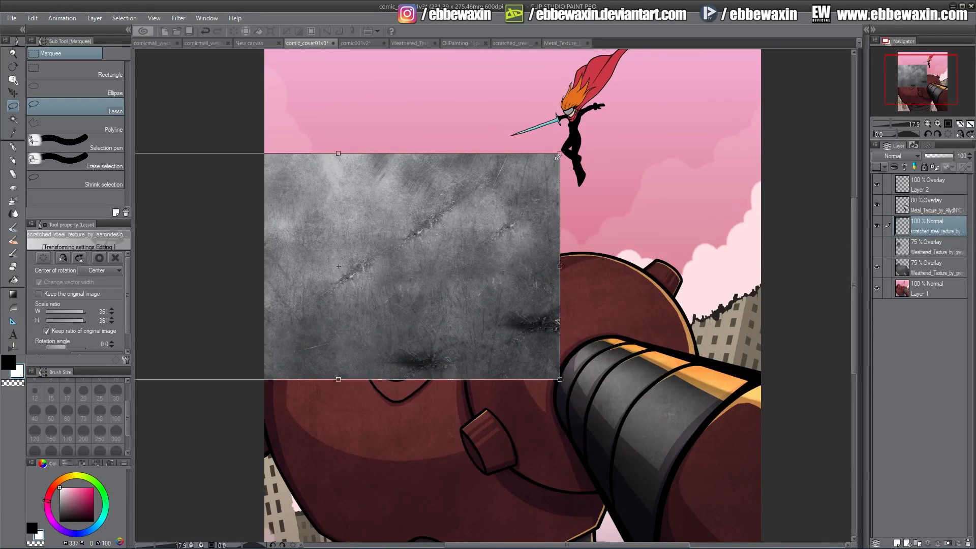
pyautogui.moveTo(558, 157); pyautogui.dragTo(561, 130)
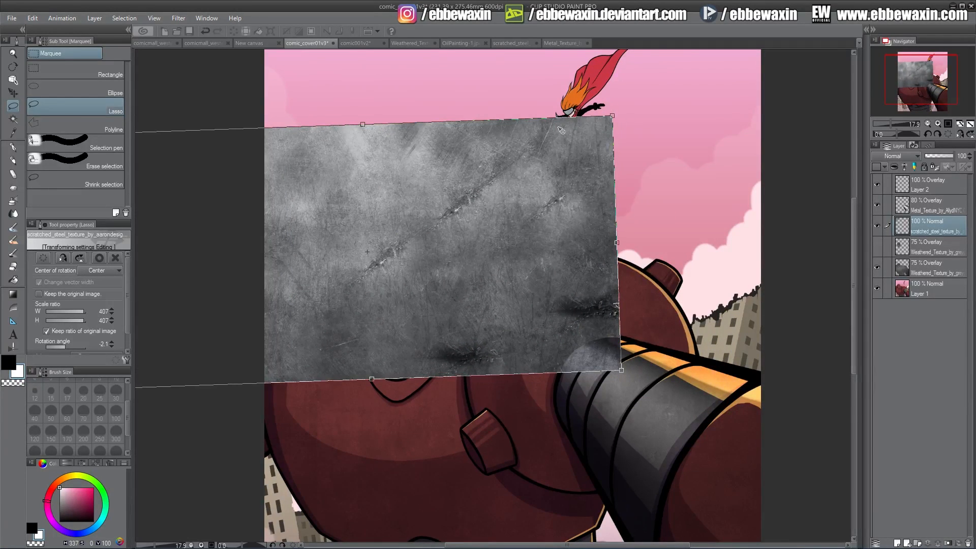
pyautogui.click(41, 109)
pyautogui.click(442, 208)
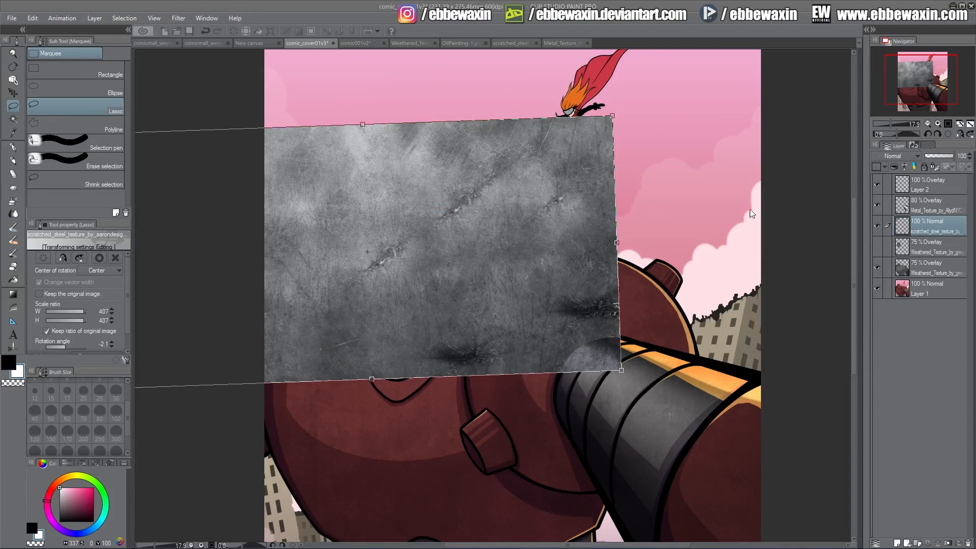
# - Lower the scratched steel layer's opacity to 59% and position the texture over the robot's head
pyautogui.click(942, 157)
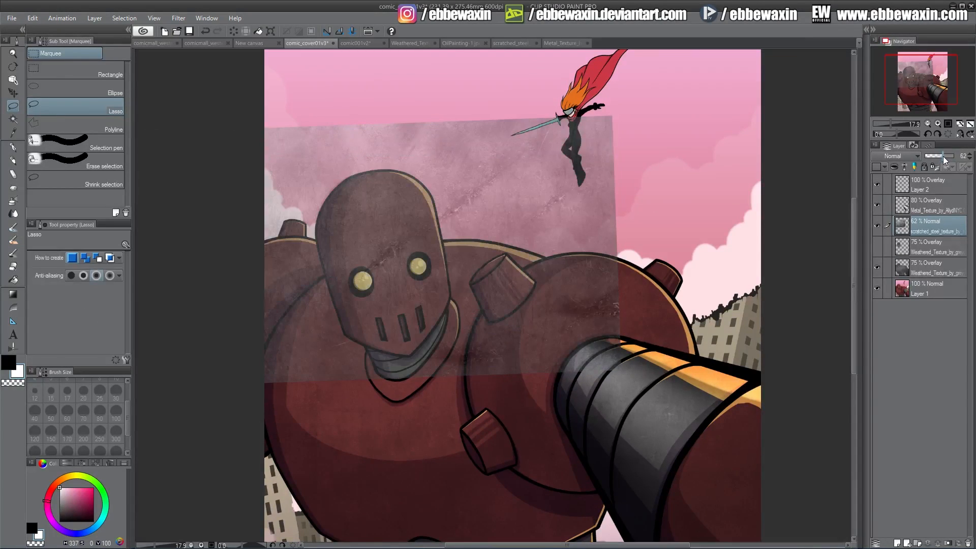
pyautogui.click(942, 157)
pyautogui.click(13, 92)
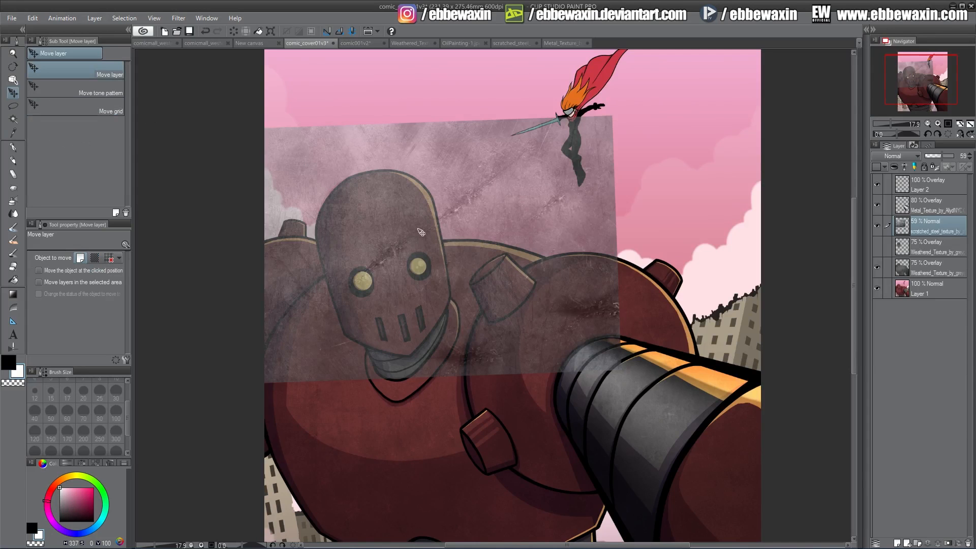
pyautogui.moveTo(454, 253); pyautogui.dragTo(500, 243)
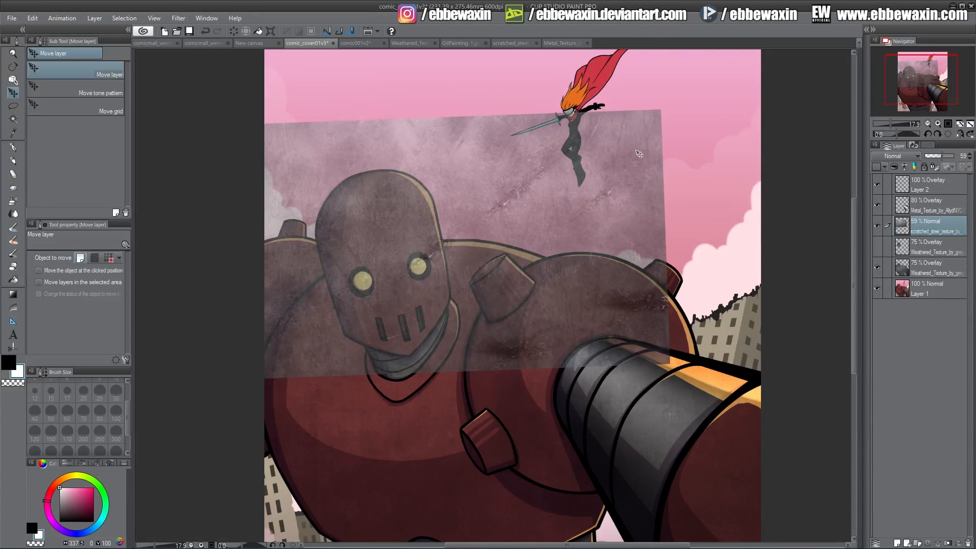
pyautogui.moveTo(633, 164)
pyautogui.mouseDown()
pyautogui.moveTo(616, 155)
pyautogui.moveTo(632, 161)
pyautogui.mouseUp()
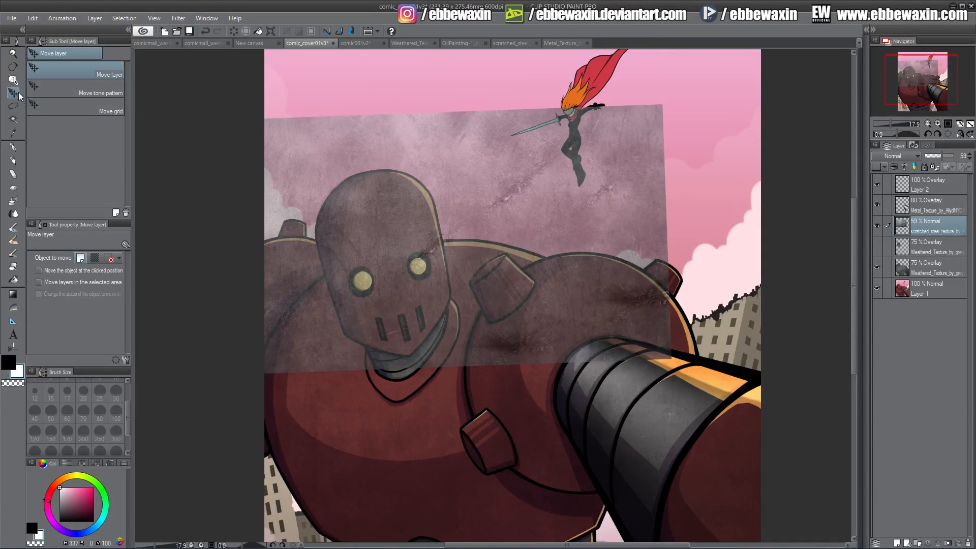
# - Set the scratched steel layer's opacity to 100% and its blending mode to Overlay
pyautogui.moveTo(941, 156); pyautogui.dragTo(956, 156)
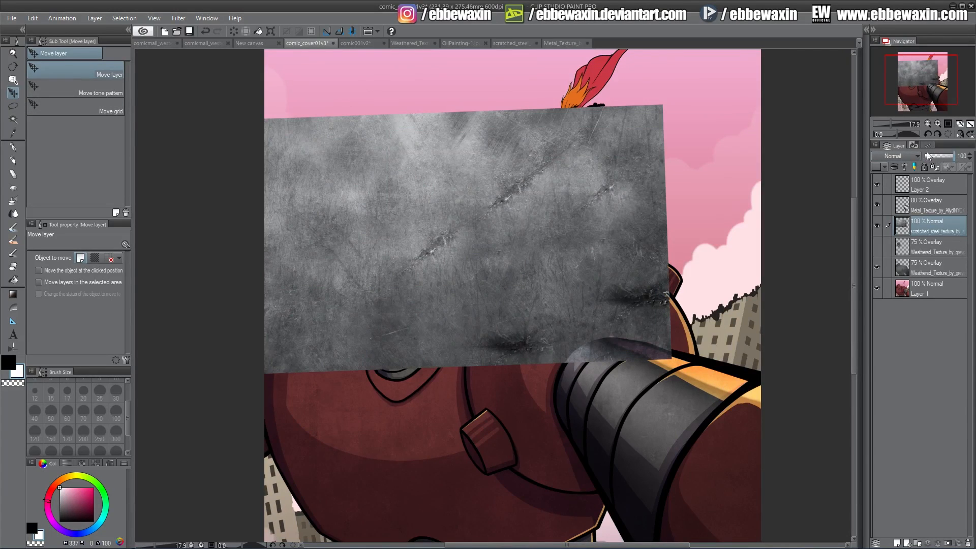
pyautogui.click(916, 156)
pyautogui.click(892, 281)
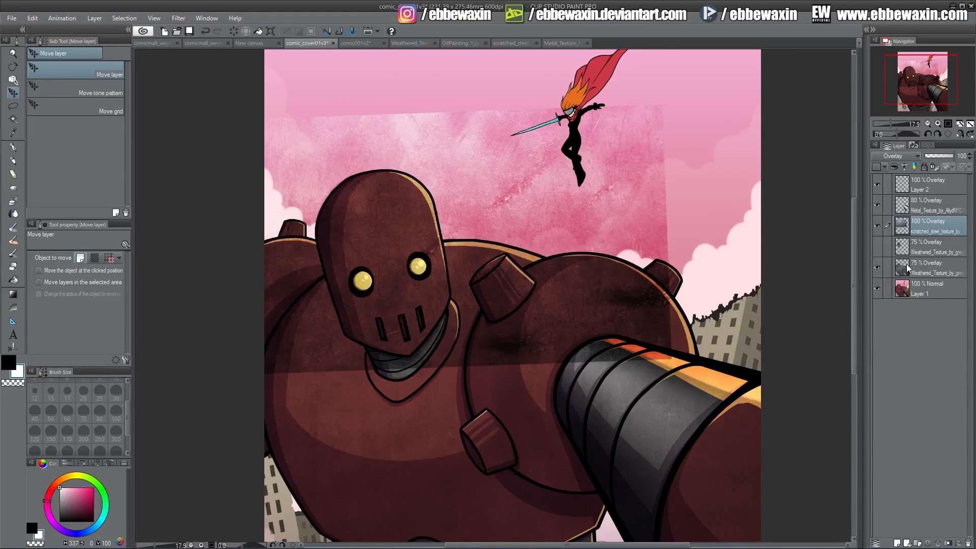
# - Erase the scratched steel texture everywhere around the robot's head using Lasso selections, clearing the selection at the end
pyautogui.press('m')
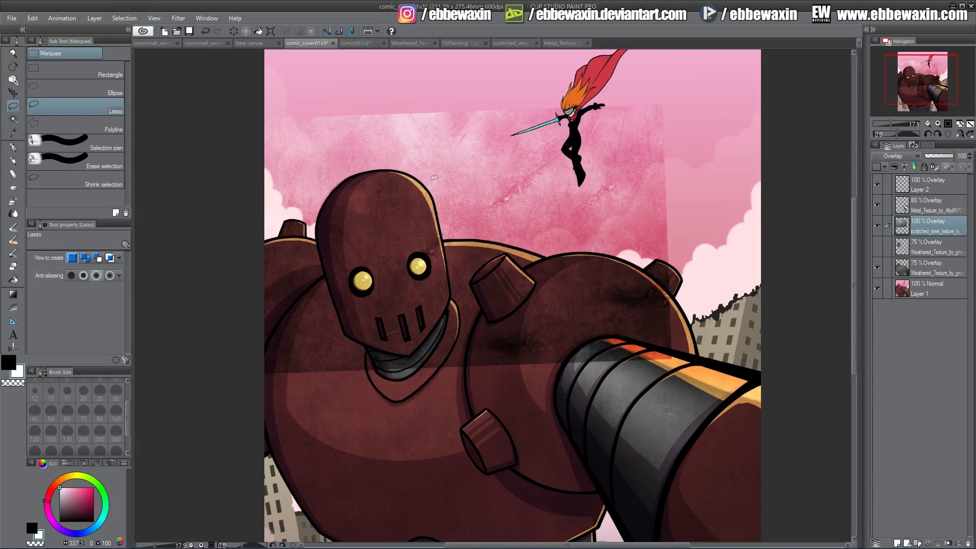
pyautogui.moveTo(711, 218)
pyautogui.mouseDown()
pyautogui.moveTo(665, 77)
pyautogui.moveTo(446, 73)
pyautogui.moveTo(235, 112)
pyautogui.moveTo(209, 321)
pyautogui.moveTo(321, 410)
pyautogui.moveTo(384, 377)
pyautogui.moveTo(340, 314)
pyautogui.moveTo(318, 228)
pyautogui.moveTo(330, 191)
pyautogui.moveTo(382, 165)
pyautogui.mouseUp()
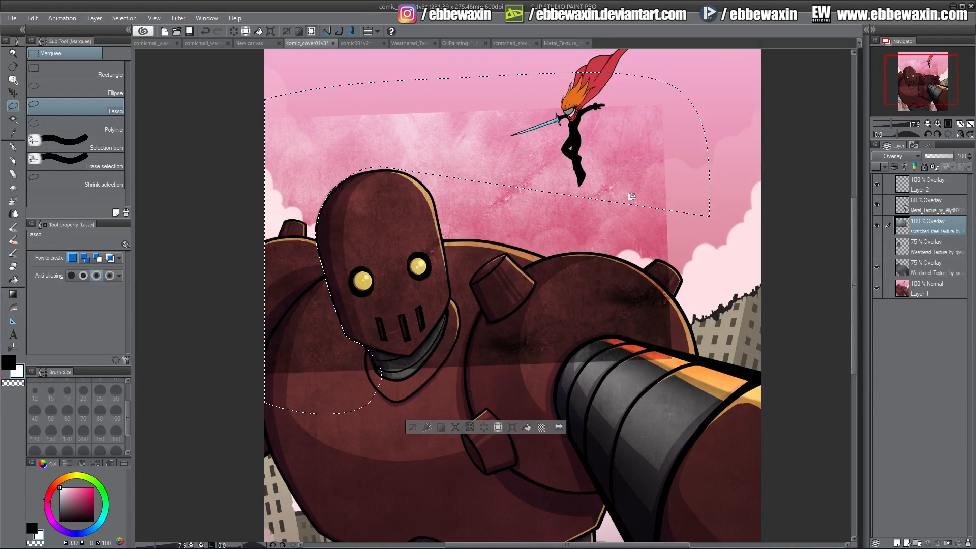
pyautogui.click(484, 427)
pyautogui.hotkey('ctrl', 'd')
pyautogui.moveTo(696, 215)
pyautogui.mouseDown()
pyautogui.moveTo(588, 157)
pyautogui.moveTo(384, 158)
pyautogui.moveTo(427, 181)
pyautogui.moveTo(438, 202)
pyautogui.moveTo(450, 307)
pyautogui.moveTo(399, 354)
pyautogui.moveTo(349, 353)
pyautogui.moveTo(611, 479)
pyautogui.moveTo(763, 276)
pyautogui.moveTo(697, 216)
pyautogui.mouseUp()
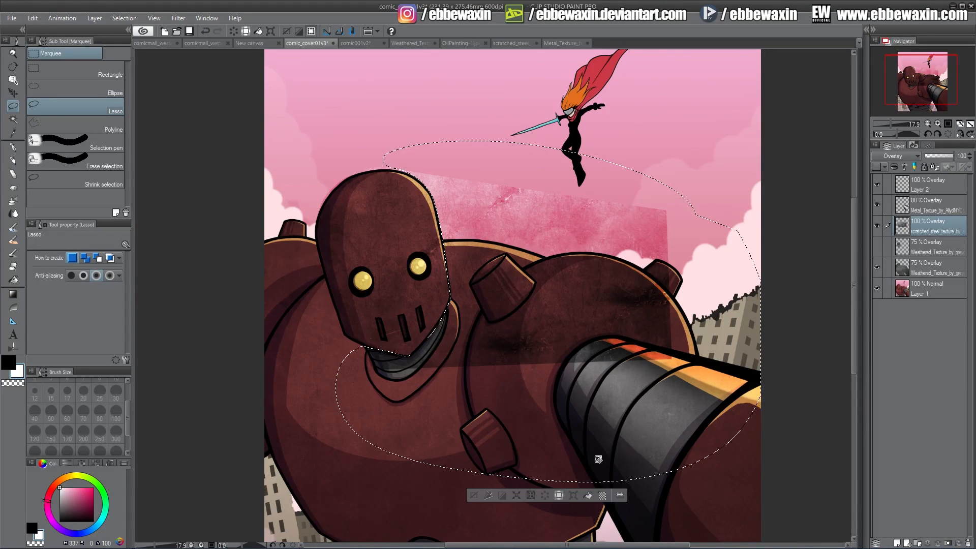
pyautogui.click(545, 496)
pyautogui.hotkey('ctrl', 'd')
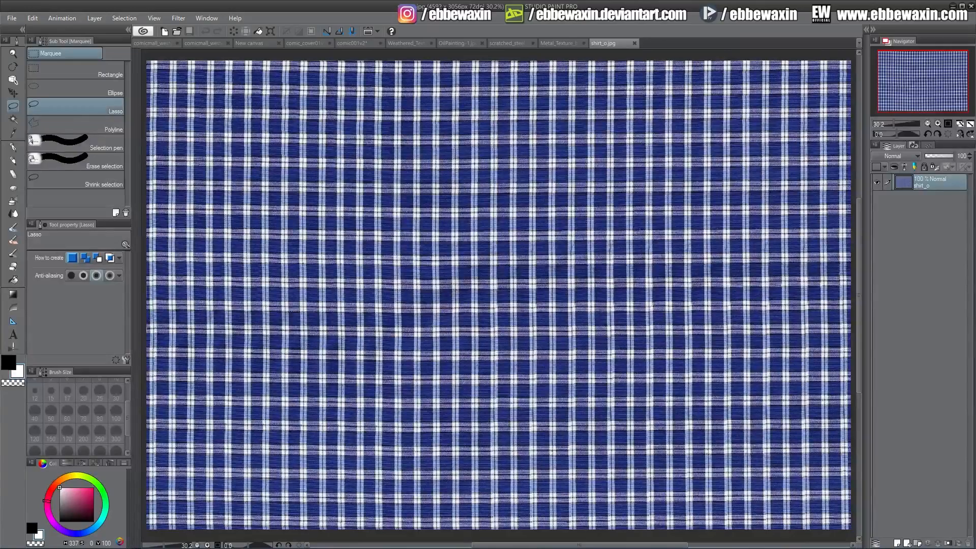
# - Copy the entire blue plaid shirt image and paste it into the robot cover as a new layer
pyautogui.hotkey('ctrl', 'a')
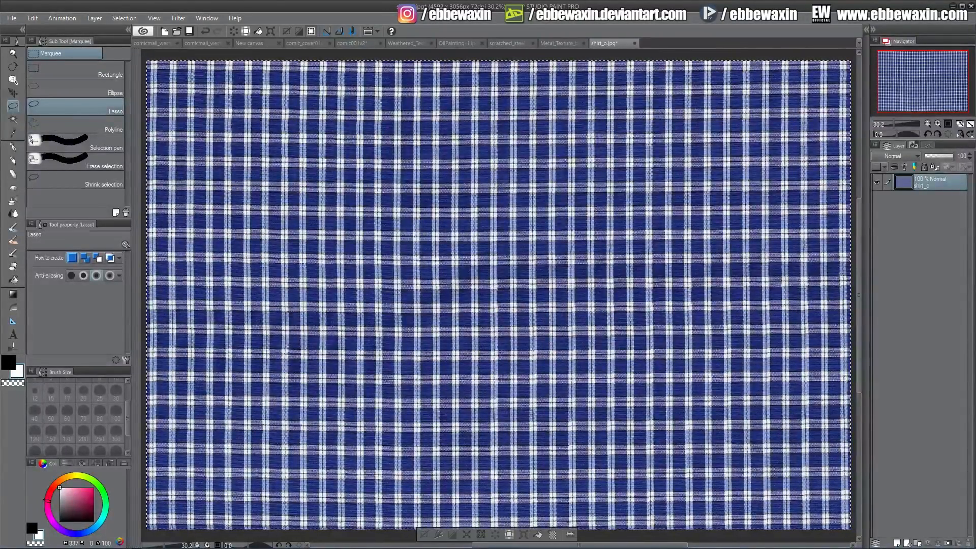
pyautogui.click(307, 43)
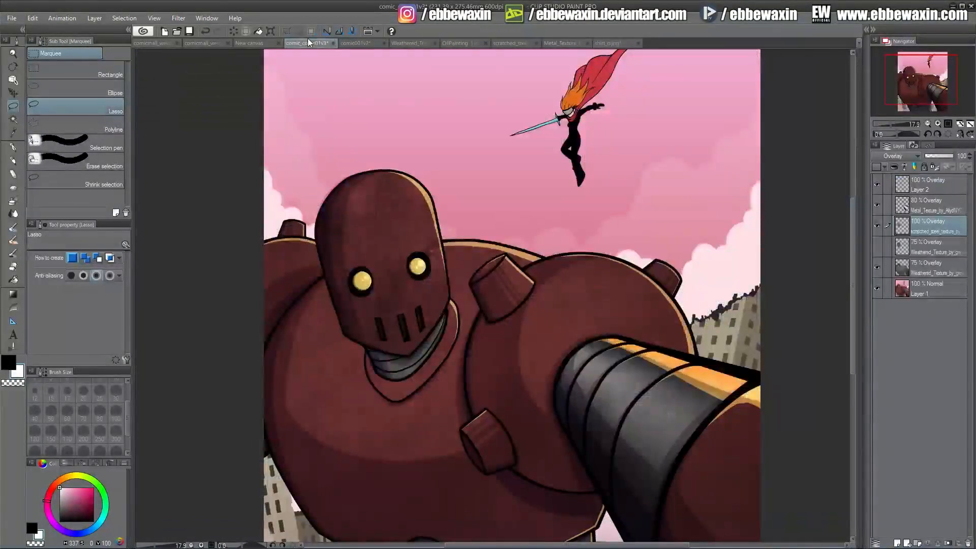
pyautogui.moveTo(922, 93); pyautogui.dragTo(923, 97)
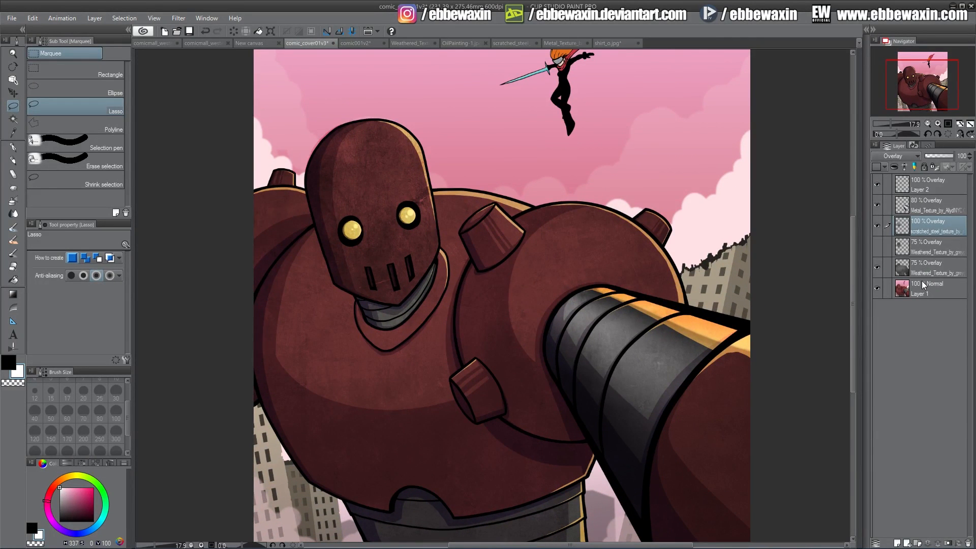
pyautogui.hotkey('ctrl', 'v')
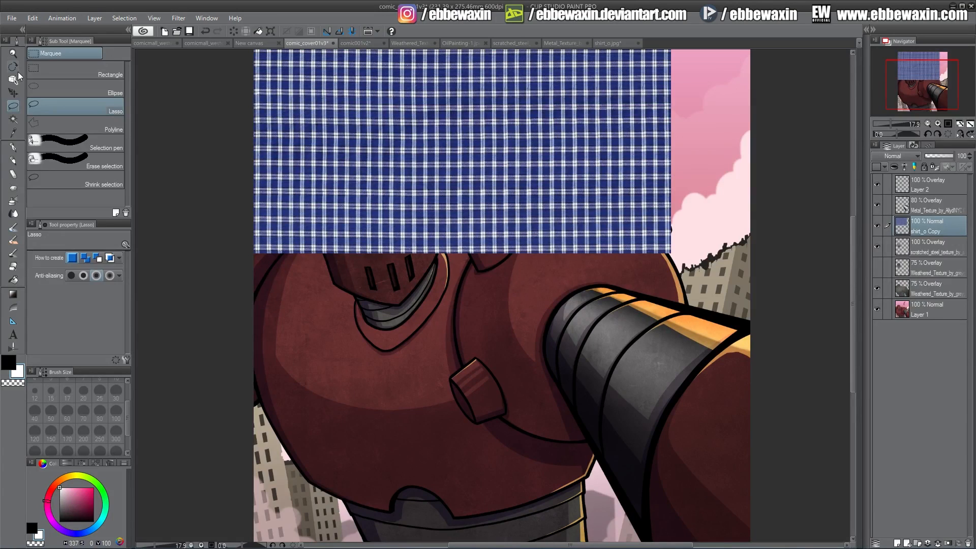
# - Move the plaid texture over the robot's body, scale it to 150% with its proportions kept, and apply the transformation
pyautogui.click(32, 18)
pyautogui.moveTo(155, 210)
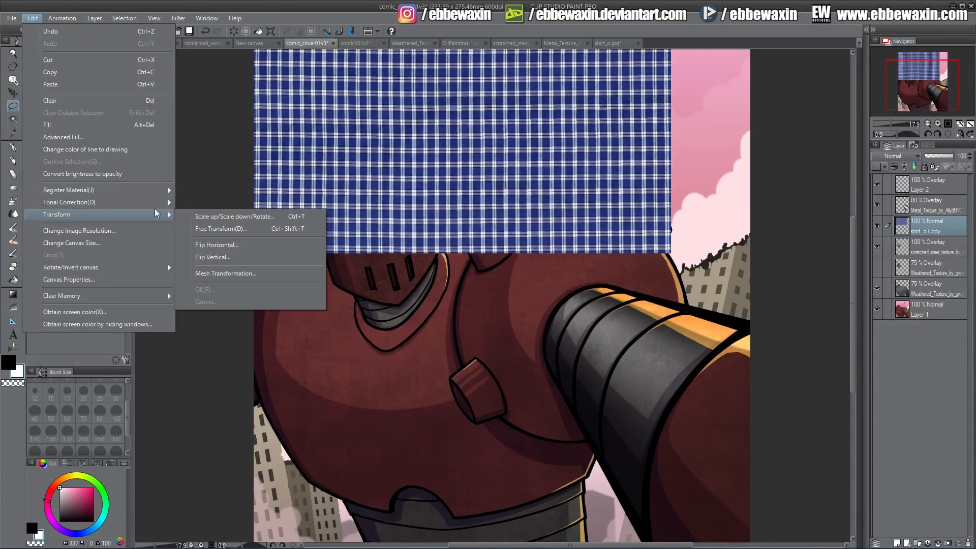
pyautogui.click(242, 216)
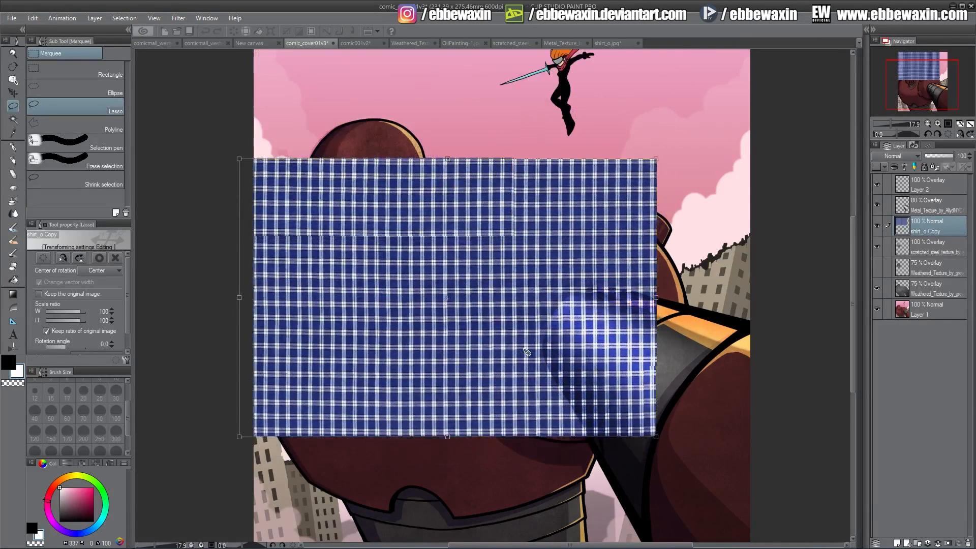
pyautogui.moveTo(528, 375); pyautogui.dragTo(514, 307)
pyautogui.moveTo(645, 389); pyautogui.dragTo(790, 487)
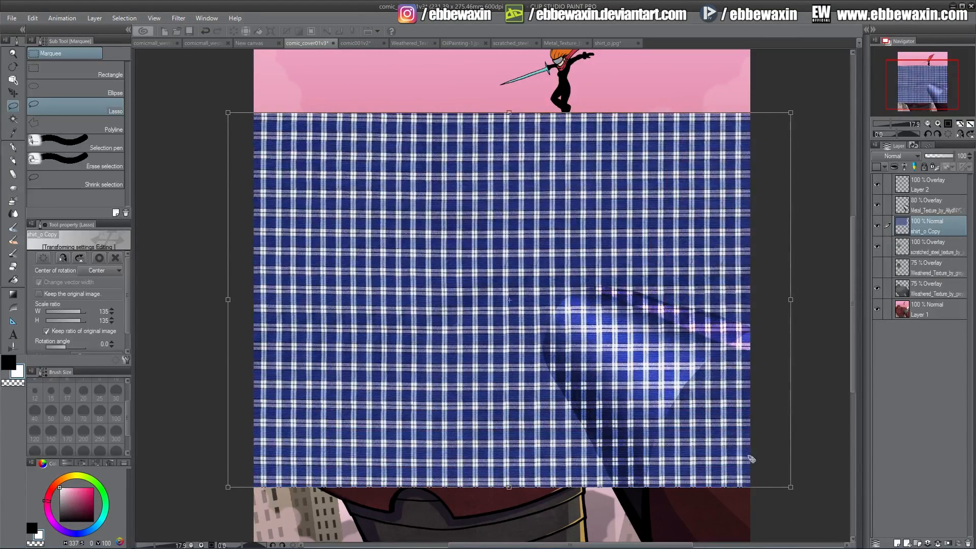
pyautogui.moveTo(789, 488); pyautogui.dragTo(854, 530)
pyautogui.click(14, 92)
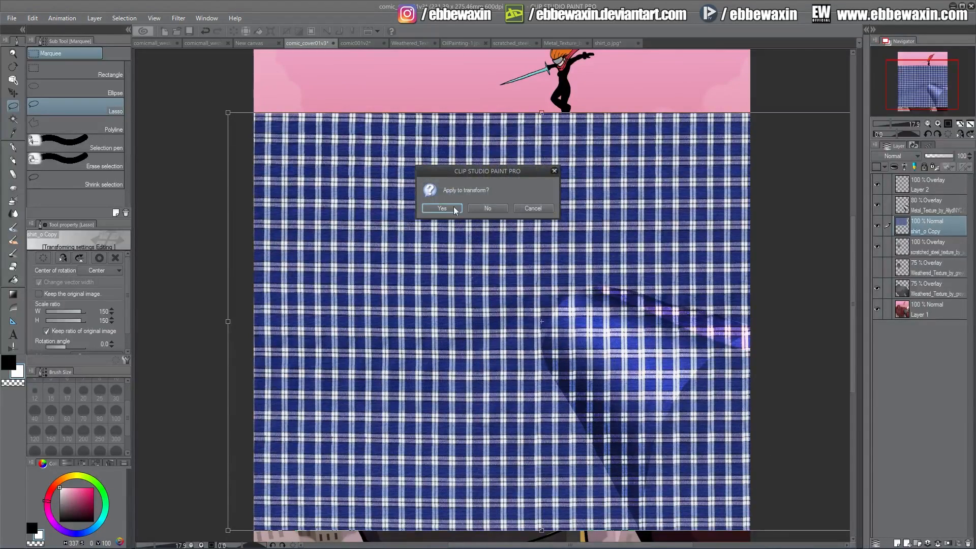
pyautogui.click(427, 207)
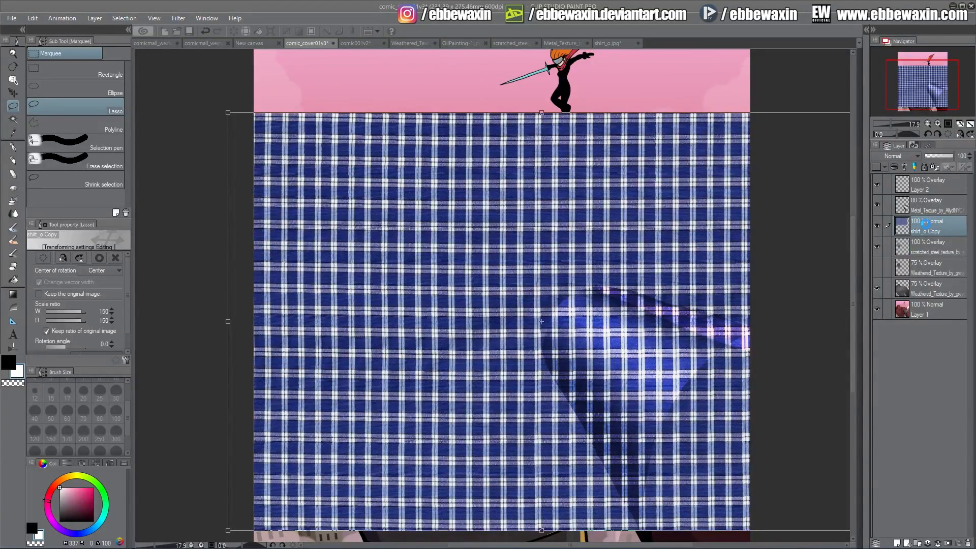
# - Place the plaid layer directly above the lower weathered texture layer, clip it to that layer, and hide it
pyautogui.moveTo(924, 227); pyautogui.dragTo(923, 265)
pyautogui.rightClick(926, 269)
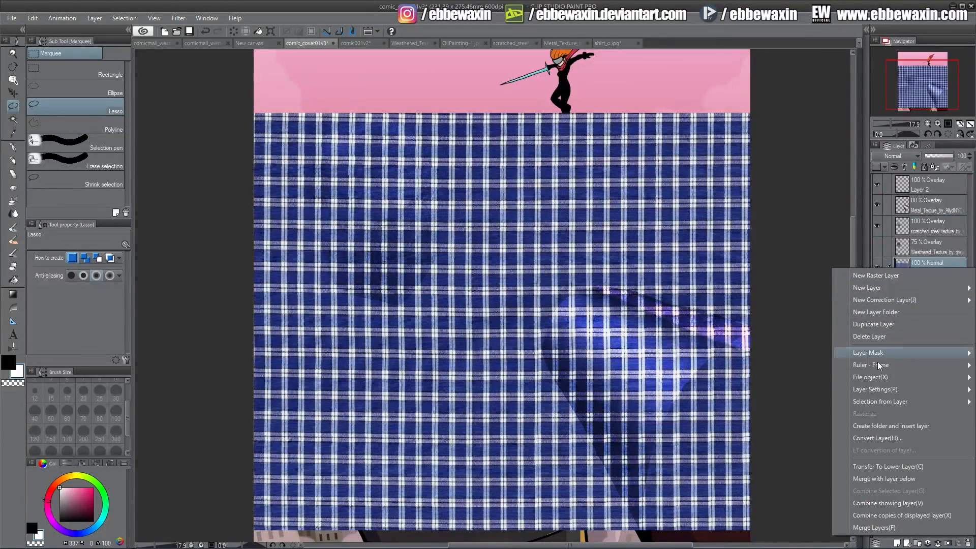
pyautogui.moveTo(877, 389)
pyautogui.click(785, 416)
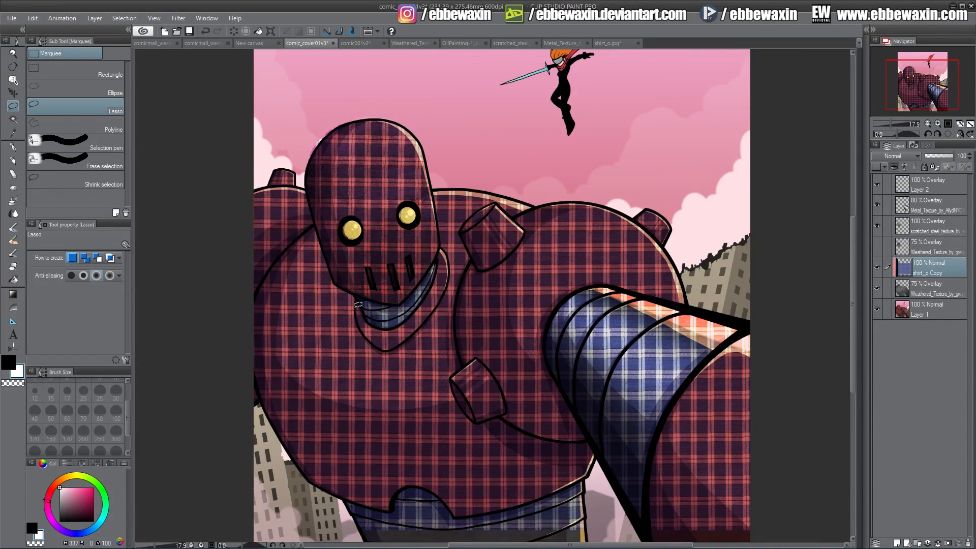
pyautogui.click(877, 267)
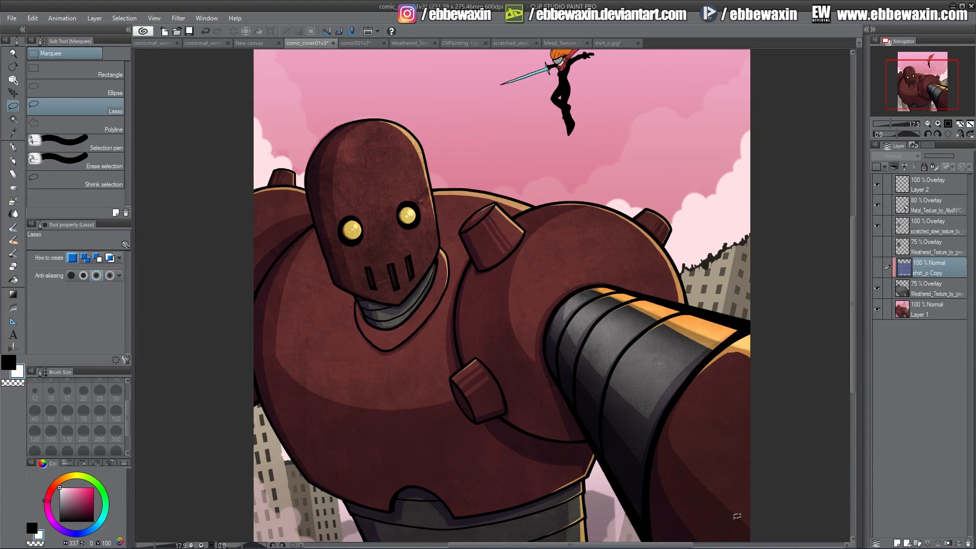
# - Compare the scratches on the woman's armor with the scratched steel texture image, outlining them with temporary Lasso selections, and return to the robot cover
pyautogui.click(356, 43)
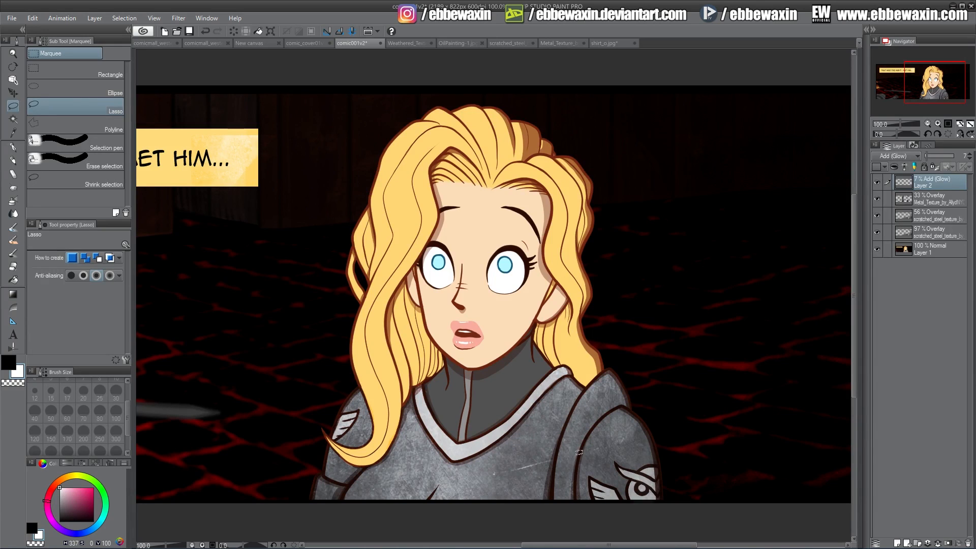
pyautogui.moveTo(578, 452)
pyautogui.mouseDown()
pyautogui.moveTo(554, 455)
pyautogui.moveTo(582, 455)
pyautogui.mouseUp()
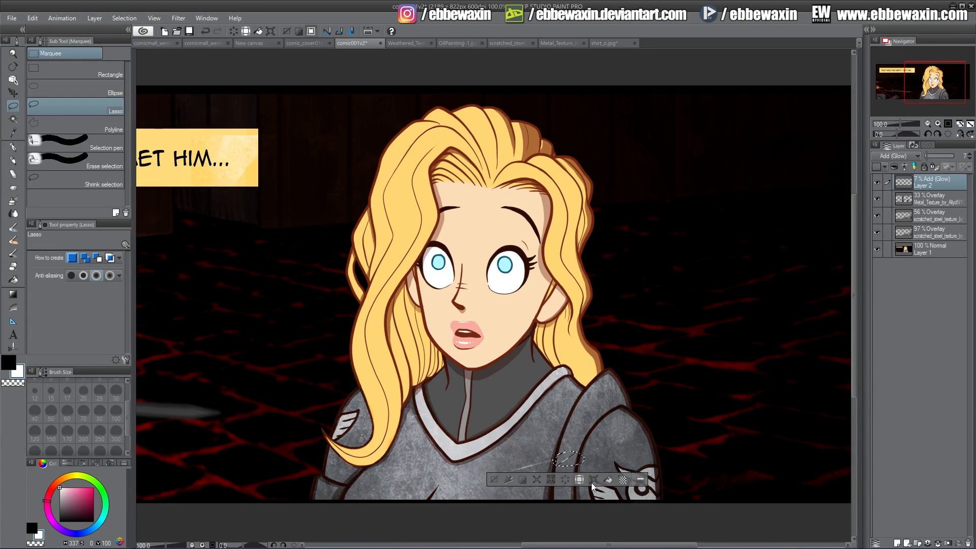
pyautogui.hotkey('ctrl', 'd')
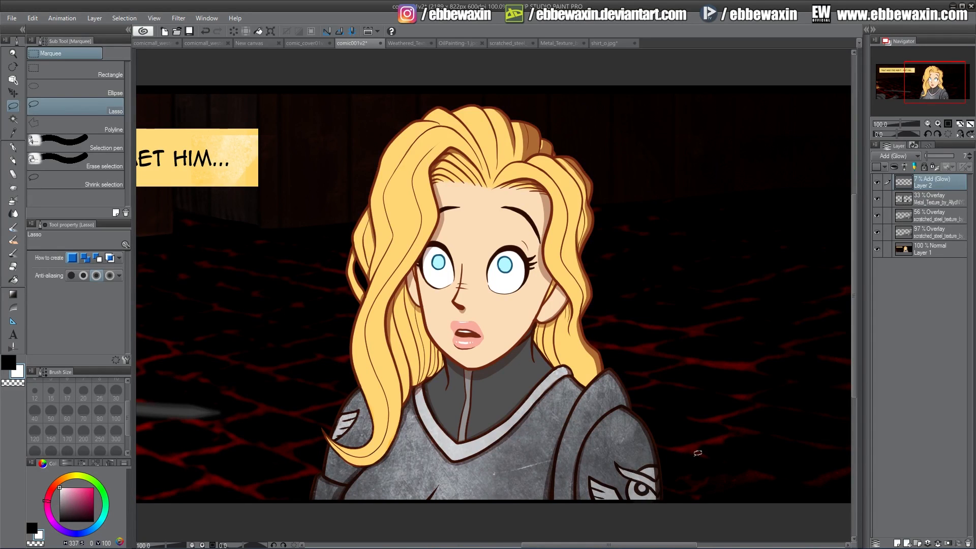
pyautogui.click(511, 43)
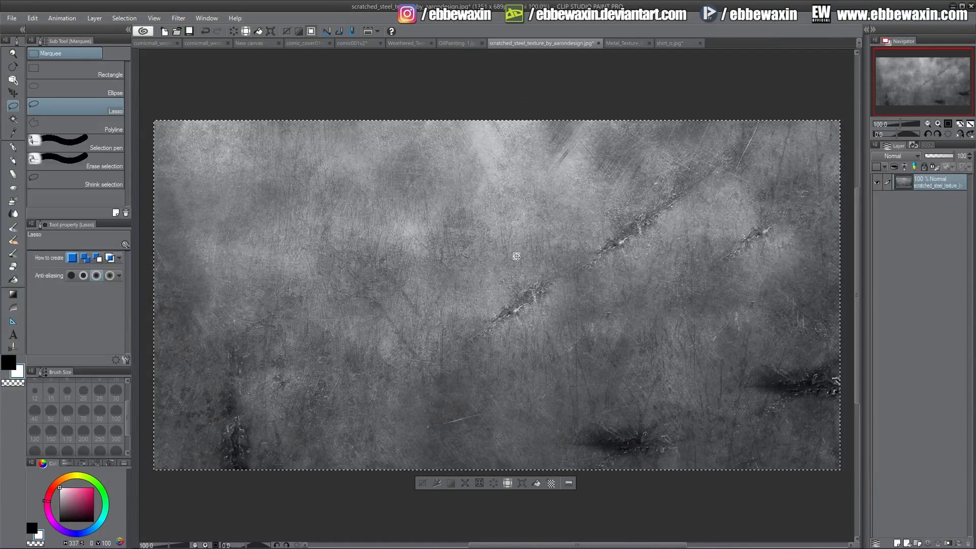
pyautogui.click(356, 42)
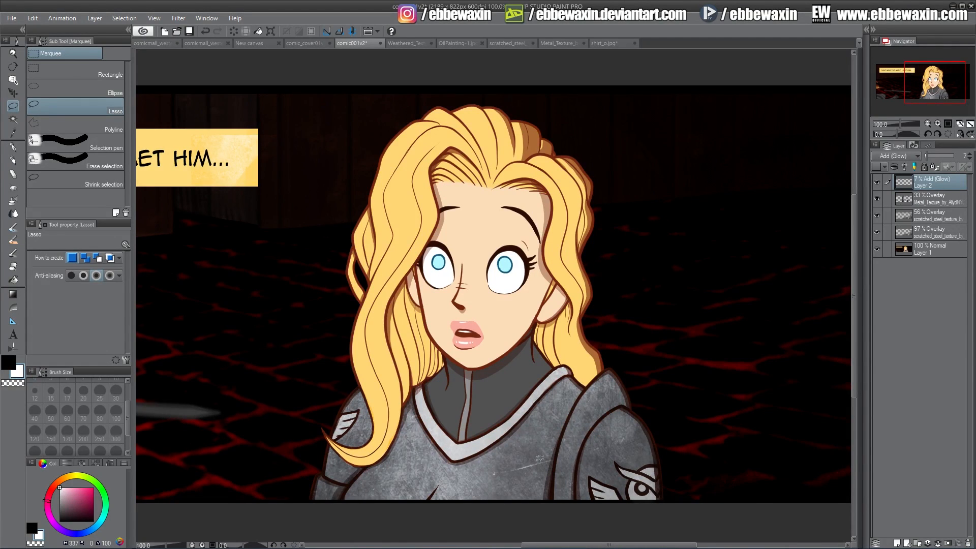
pyautogui.moveTo(554, 457); pyautogui.dragTo(482, 474)
pyautogui.moveTo(558, 453)
pyautogui.mouseDown()
pyautogui.moveTo(564, 432)
pyautogui.moveTo(635, 425)
pyautogui.moveTo(575, 429)
pyautogui.moveTo(558, 437)
pyautogui.moveTo(556, 454)
pyautogui.mouseUp()
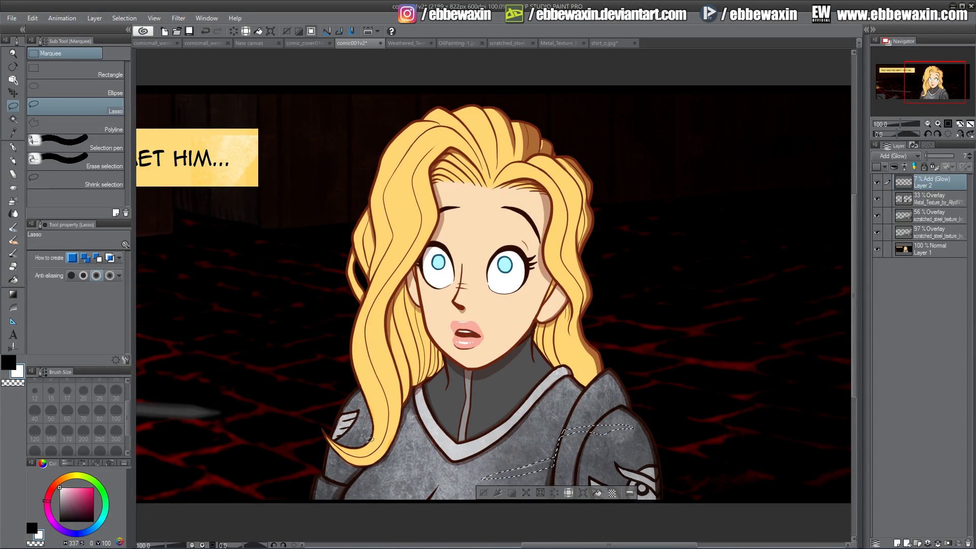
pyautogui.hotkey('ctrl', 'd')
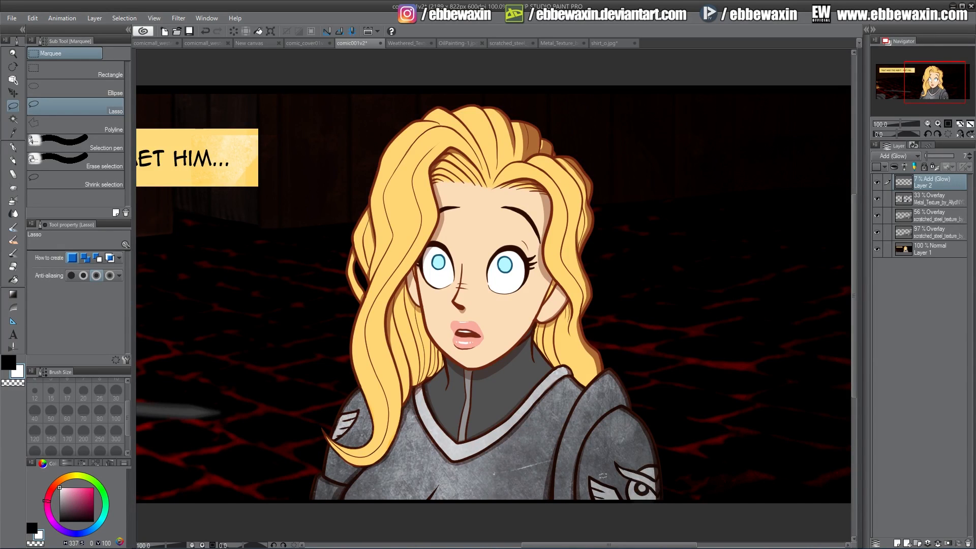
pyautogui.click(315, 45)
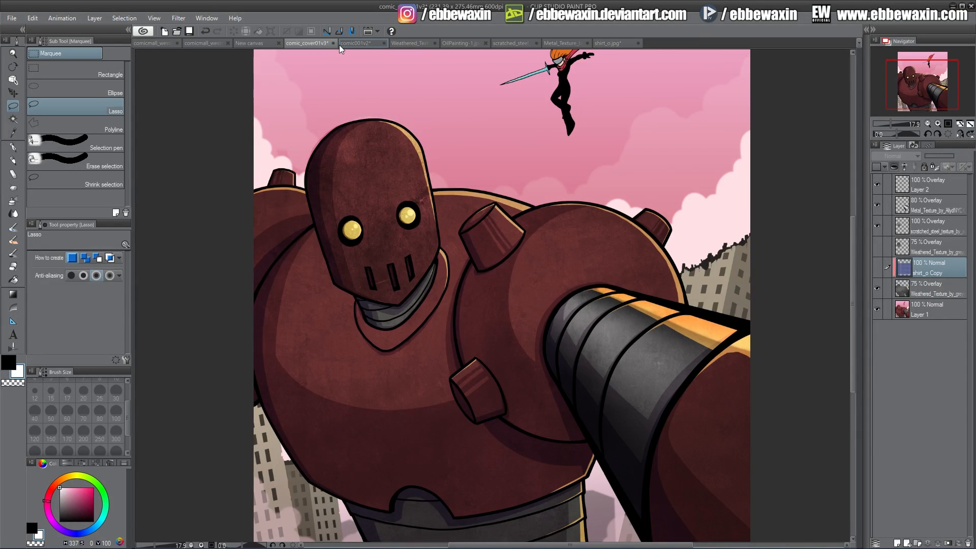